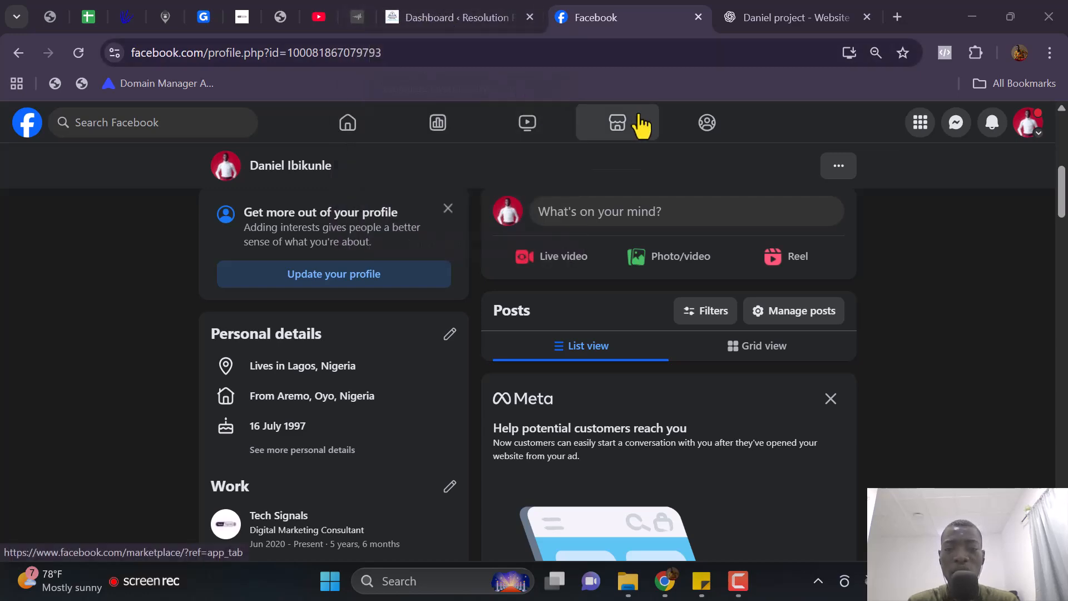
scroll(664, 271, "up", 8)
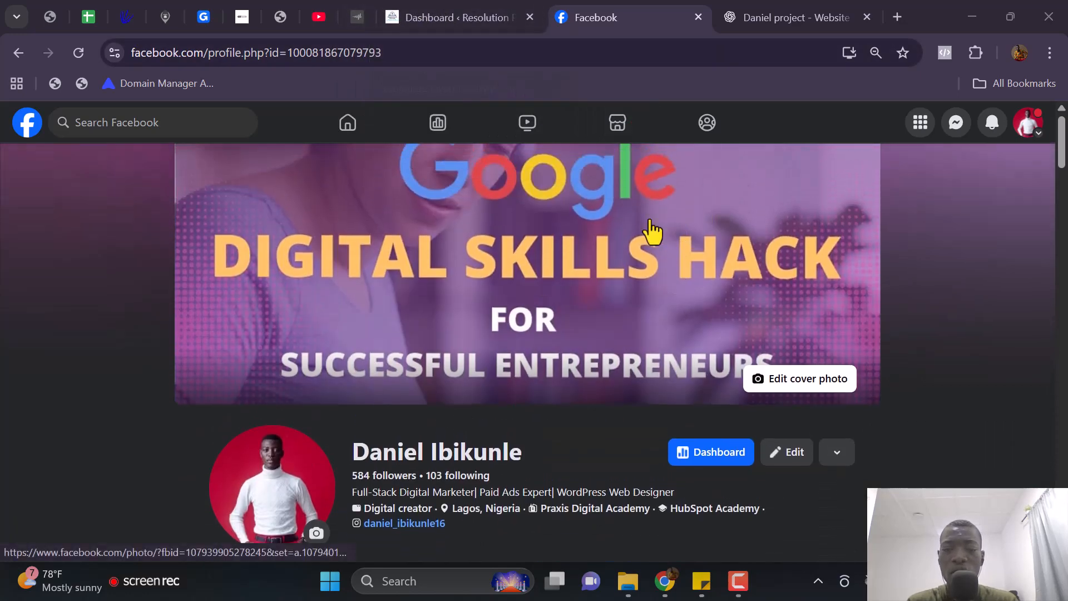
scroll(901, 267, "down", 6)
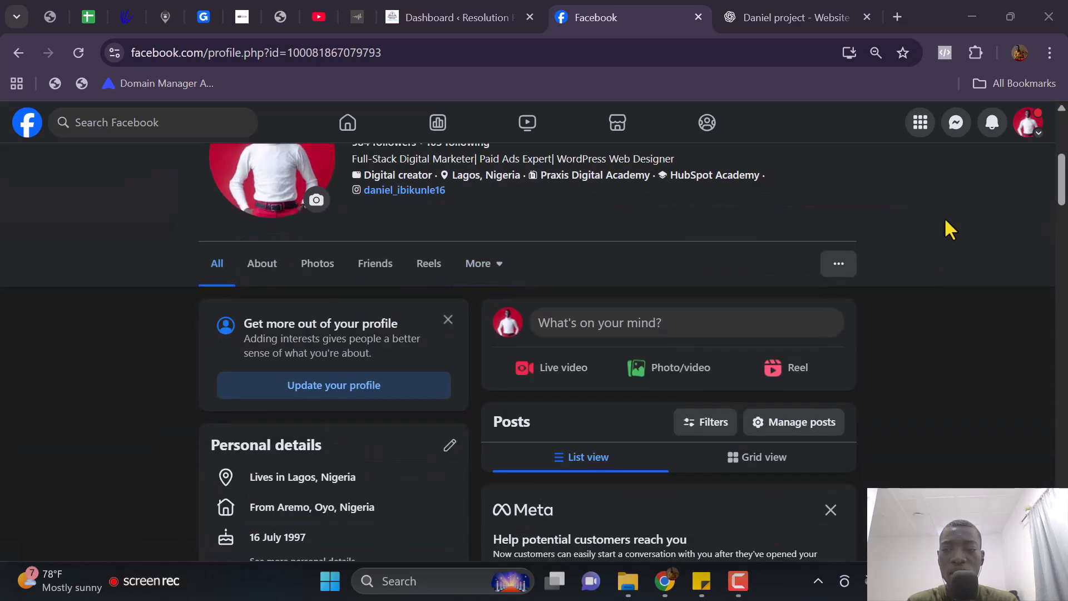
scroll(938, 164, "up", 3)
scroll(936, 170, "up", 3)
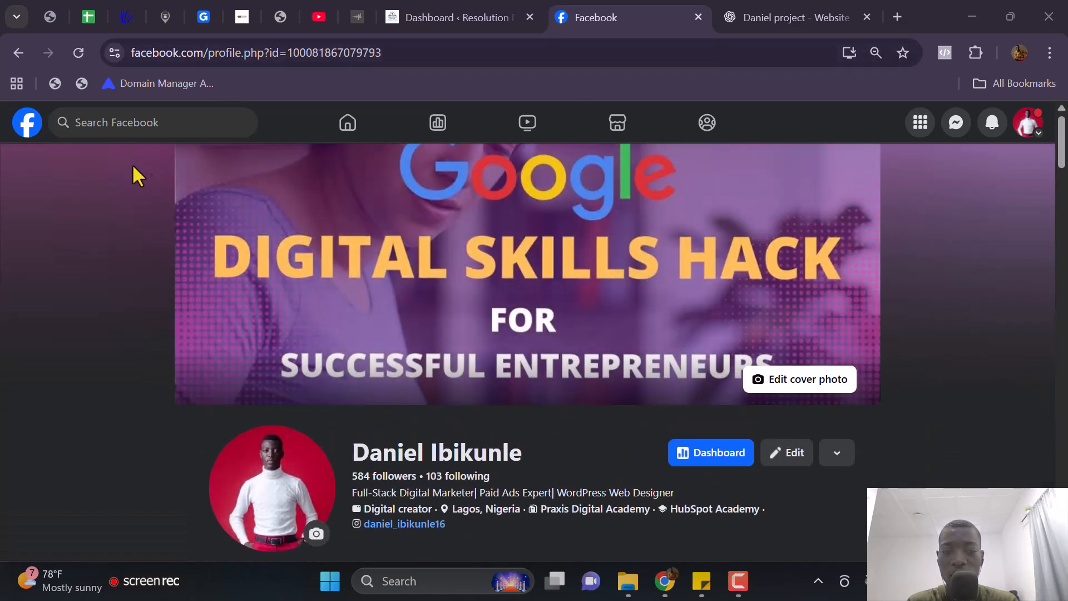
Step: Open Ads Manager from the Facebook profile page
left_click(922, 127)
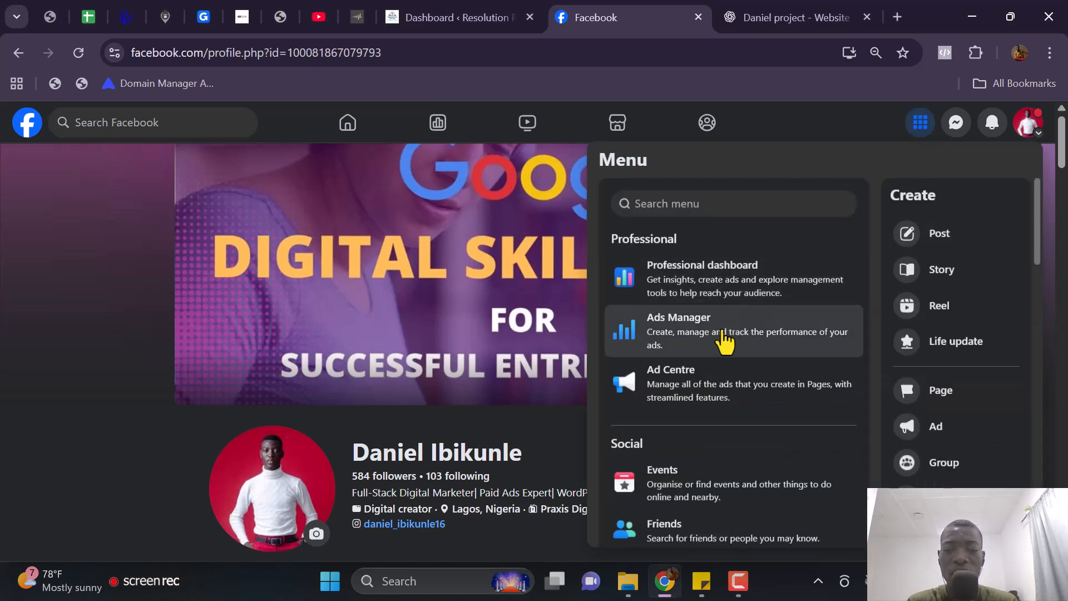
left_click(675, 349)
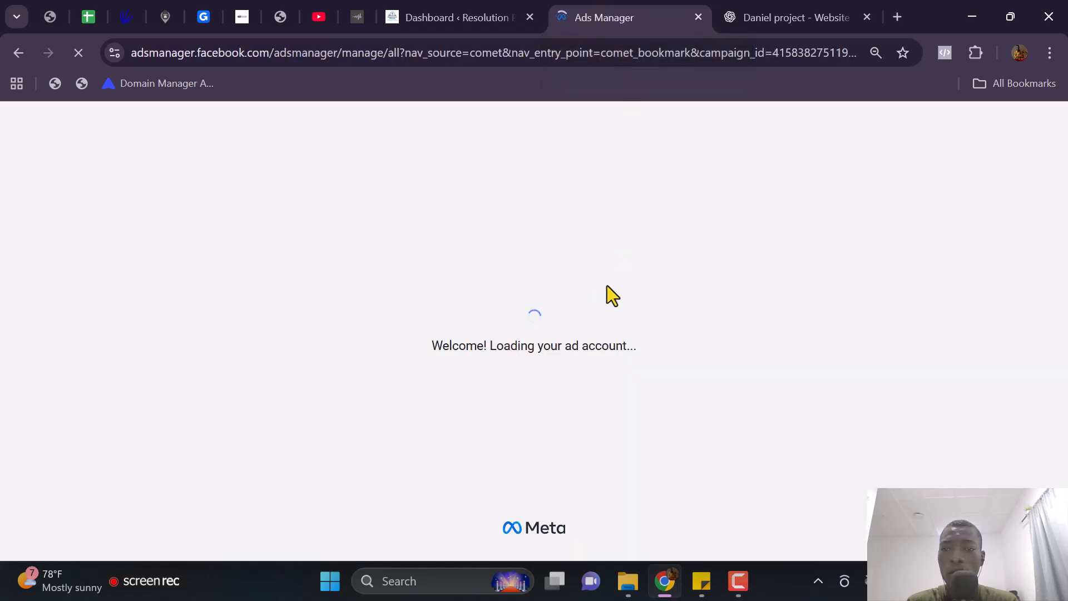
left_click(738, 584)
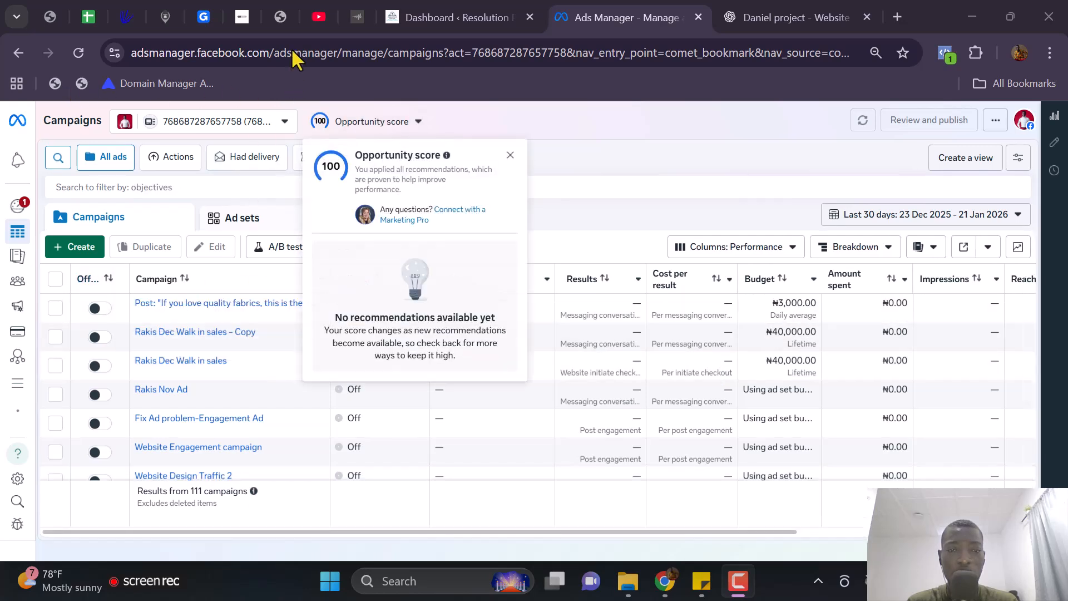
mouse_move(9, 269)
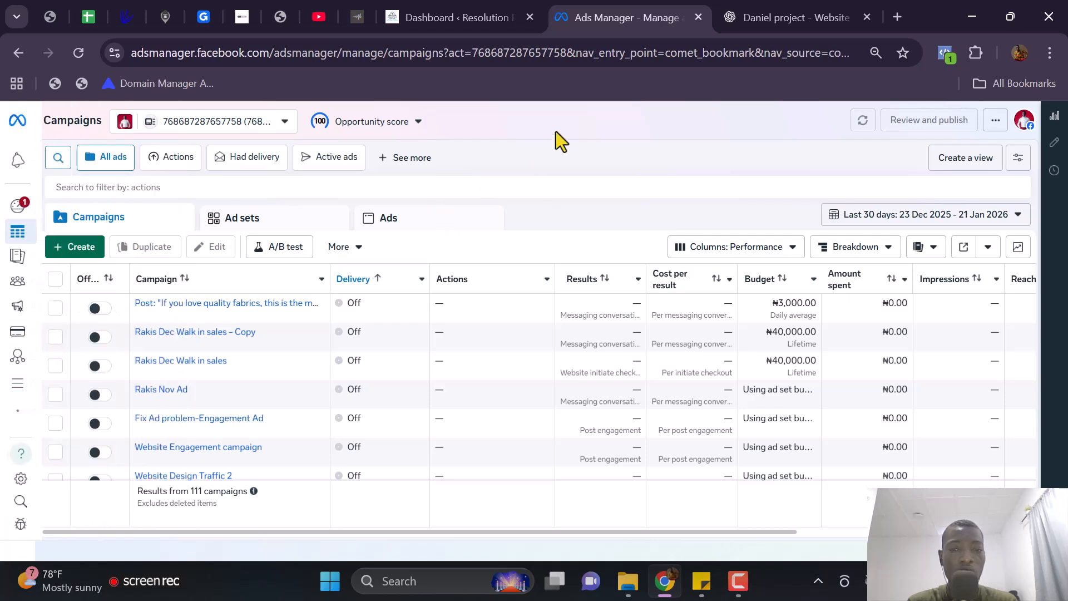
Step: Open the business settings of the portfolio that holds the Social Media For Clients ad account
left_click(182, 131)
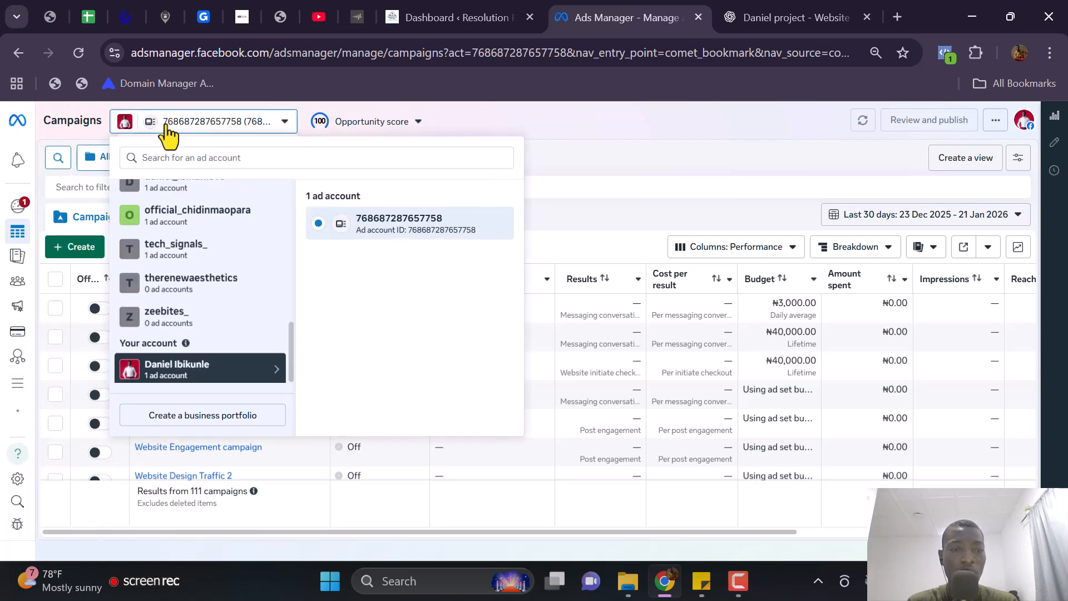
scroll(167, 309, "up", 7)
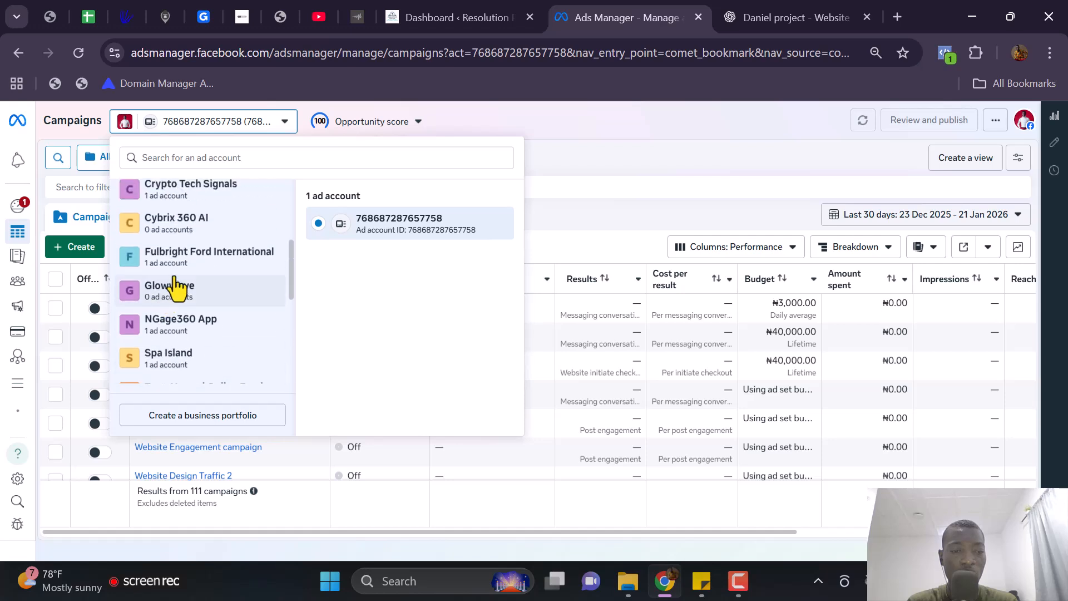
scroll(181, 276, "down", 5)
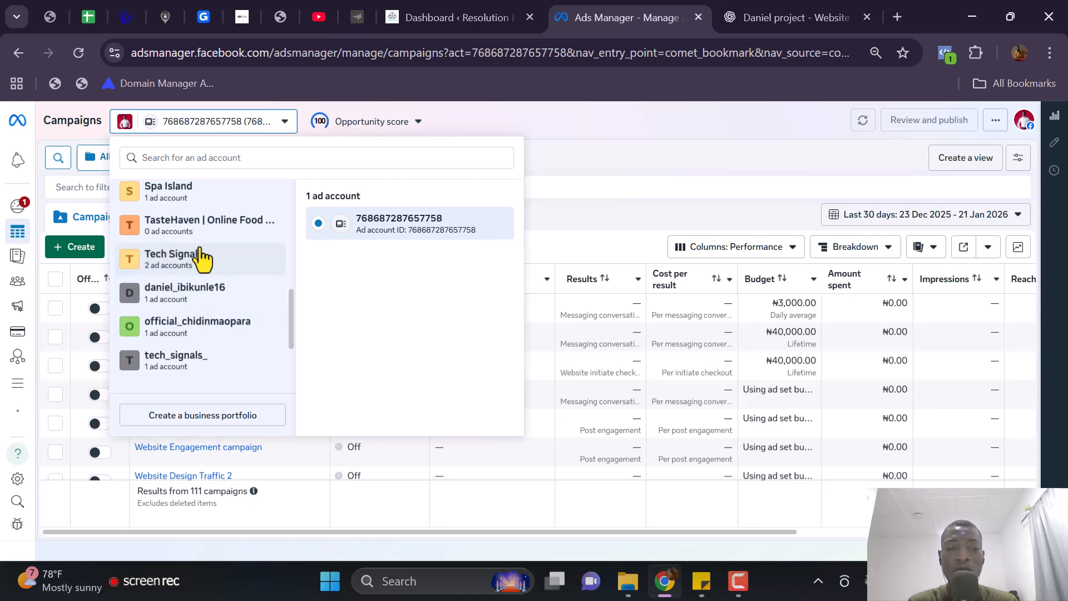
left_click(201, 295)
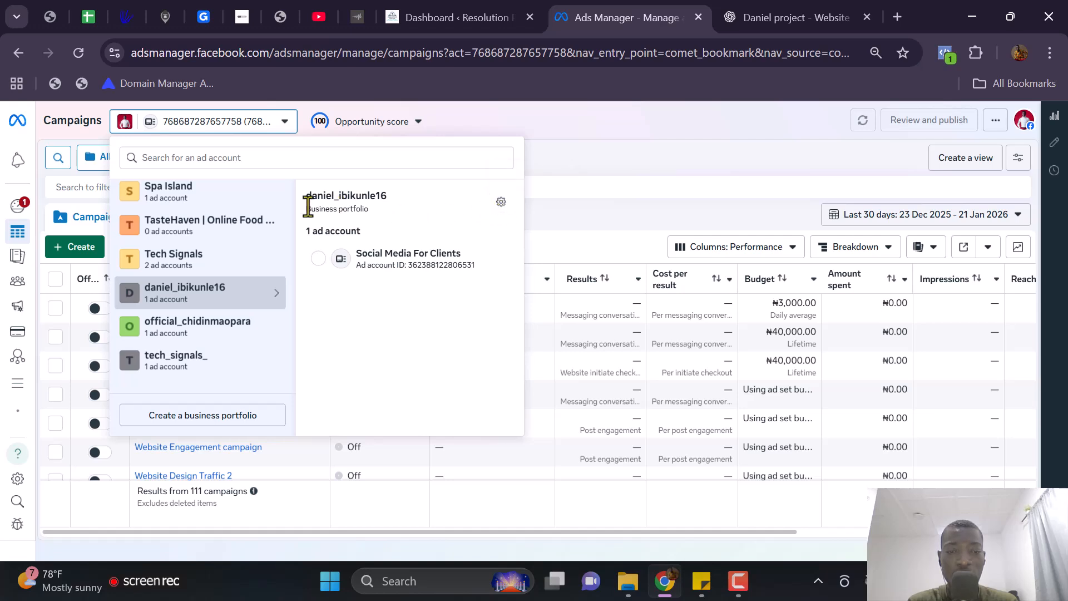
left_click_drag(385, 221, 359, 211)
left_click(501, 202)
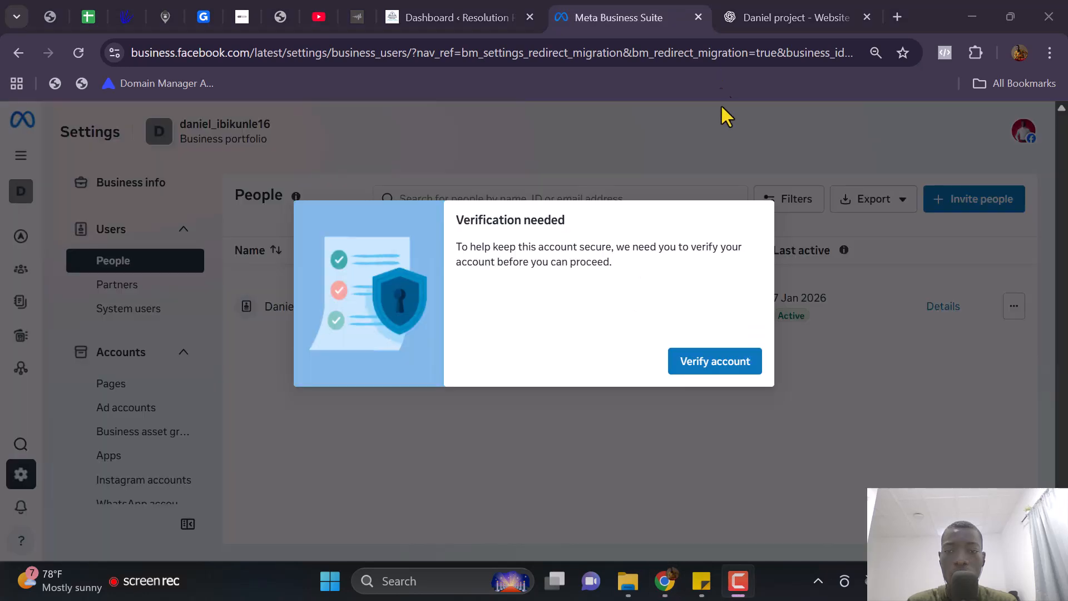
Step: Verify the account by having a confirmation code e-mailed and submitting it in the confirmation code field
left_click(695, 366)
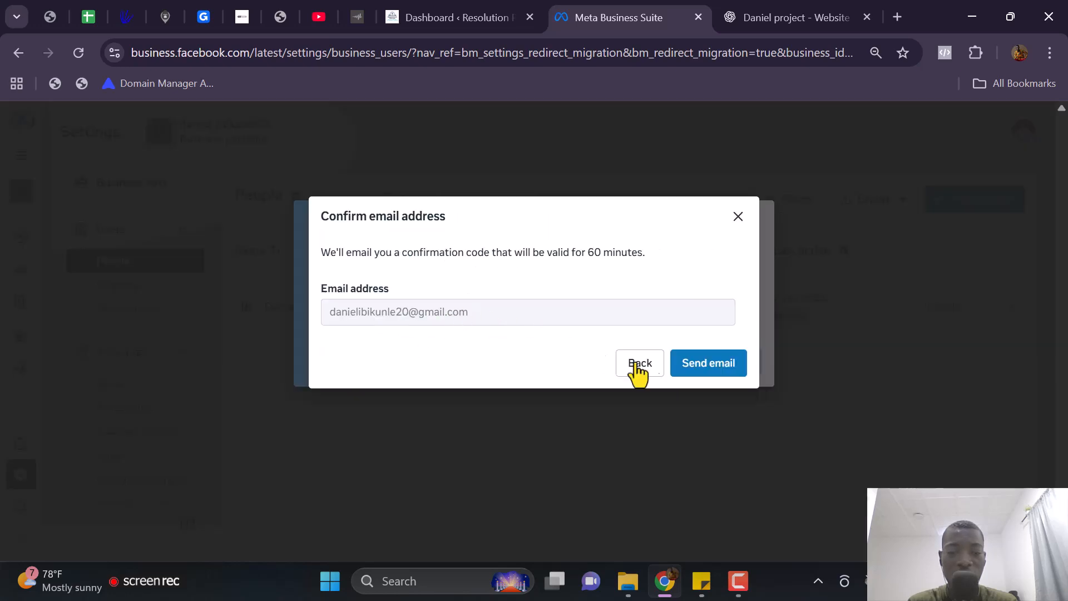
left_click(711, 371)
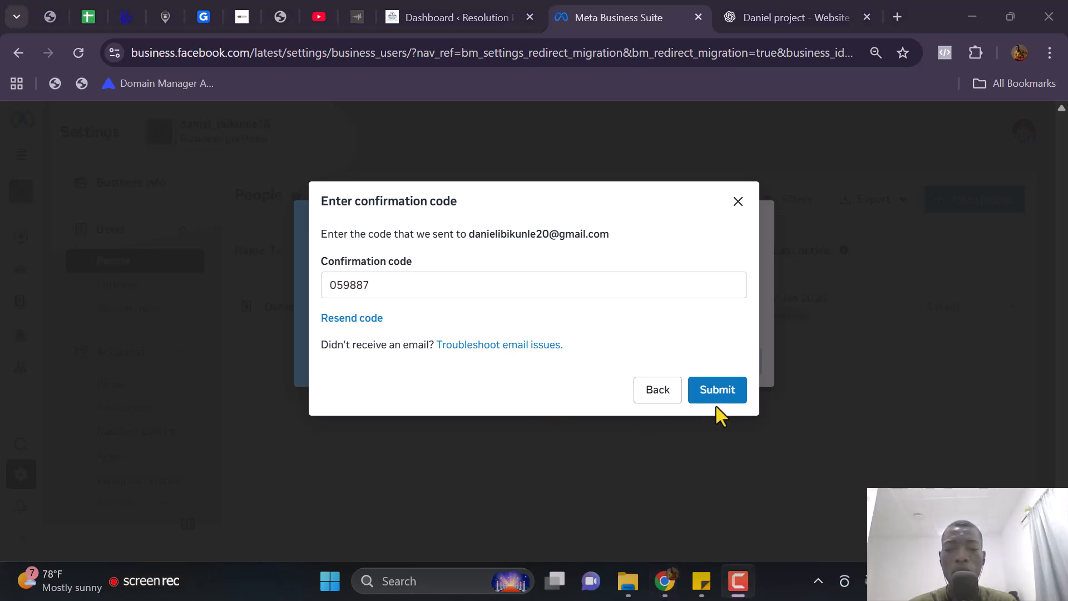
left_click(717, 399)
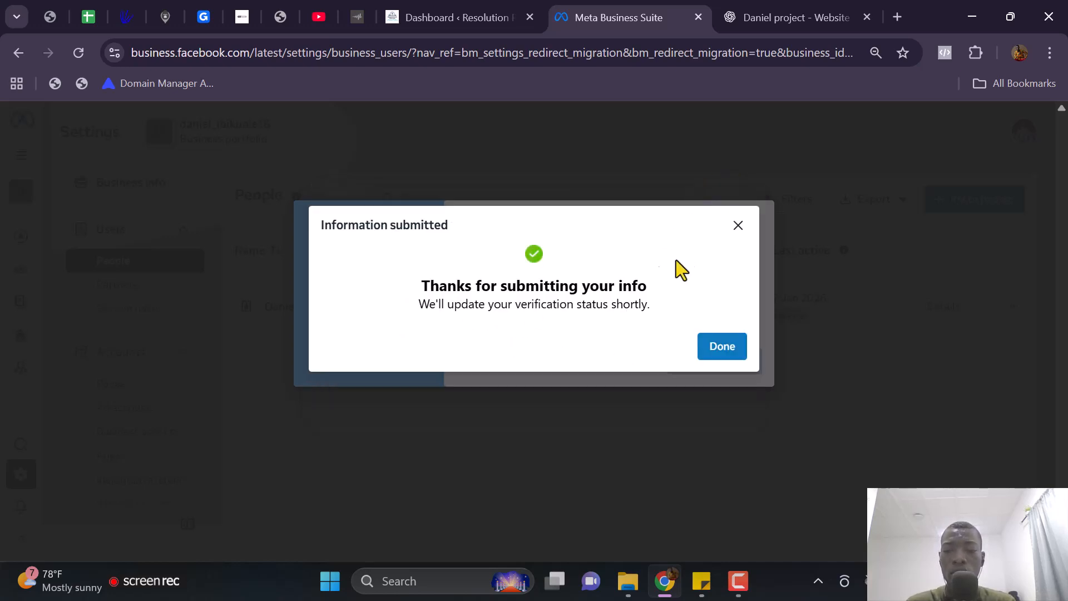
left_click(722, 346)
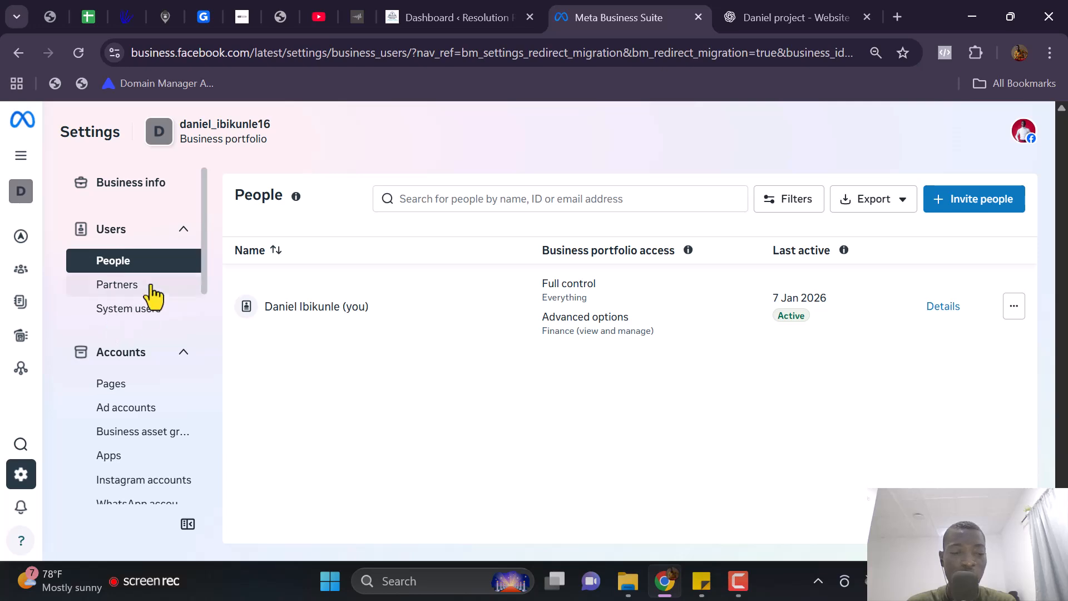
Step: Open the portfolio's Datasets & pixels settings under Data sources and review the Beta dataset's details
scroll(128, 329, "down", 5)
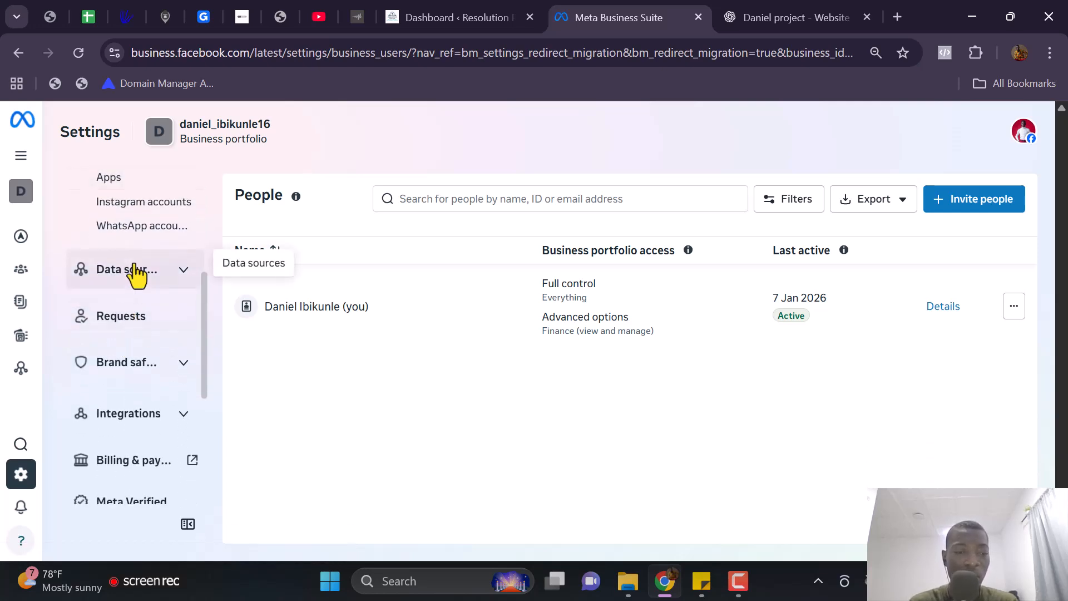
left_click(137, 269)
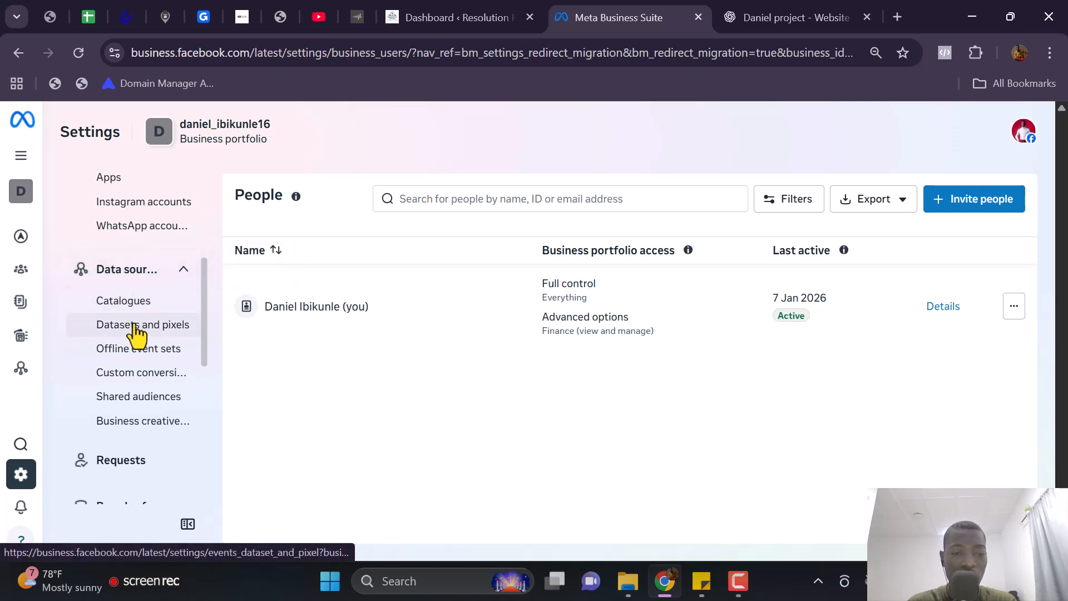
left_click(156, 329)
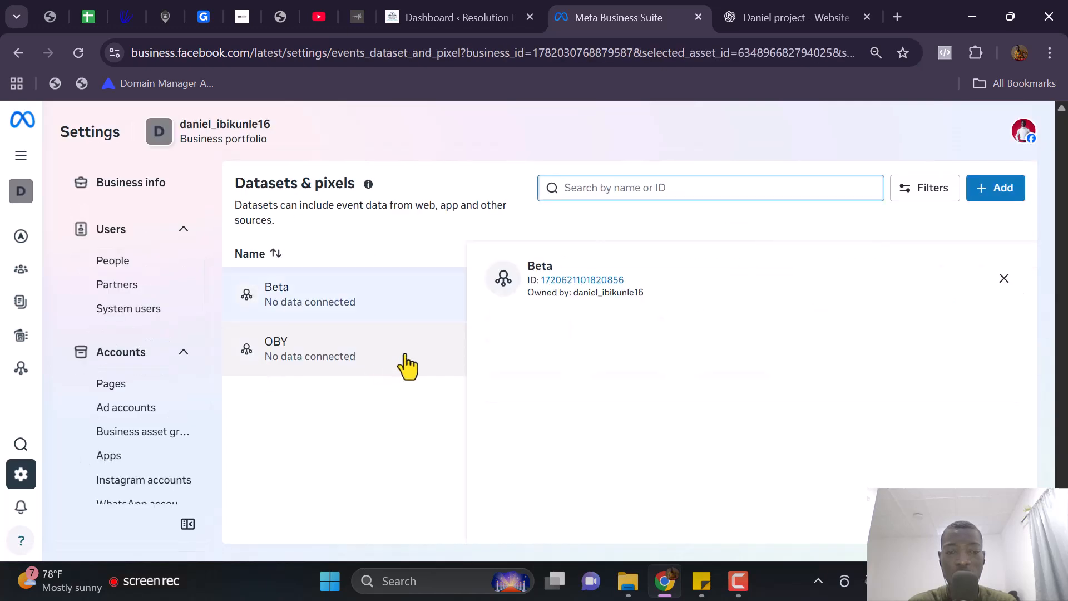
scroll(549, 259, "down", 2)
scroll(550, 260, "up", 2)
scroll(549, 324, "down", 3)
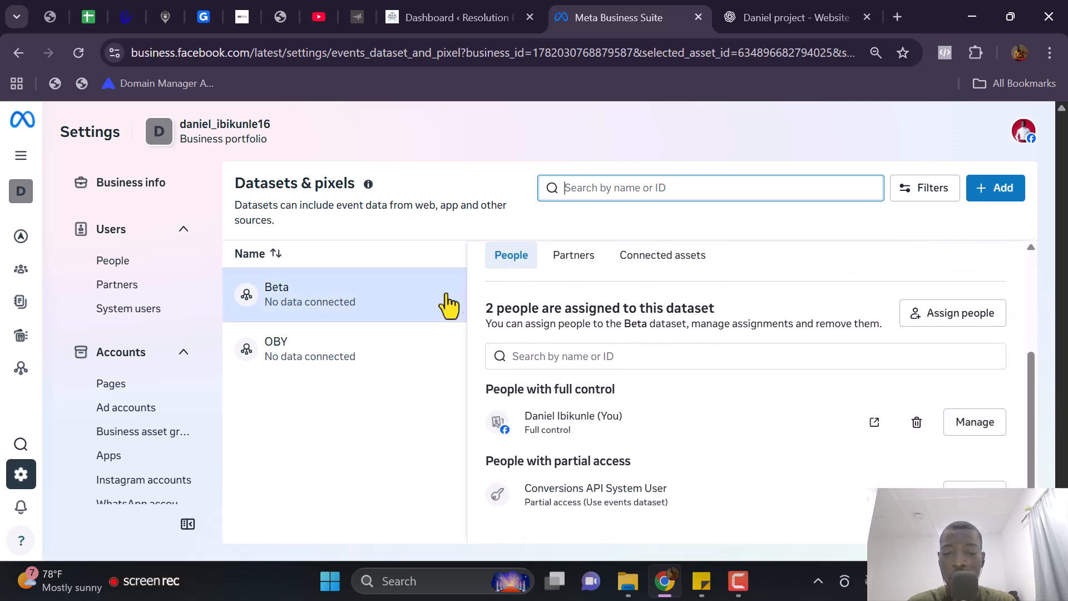
scroll(579, 298, "up", 3)
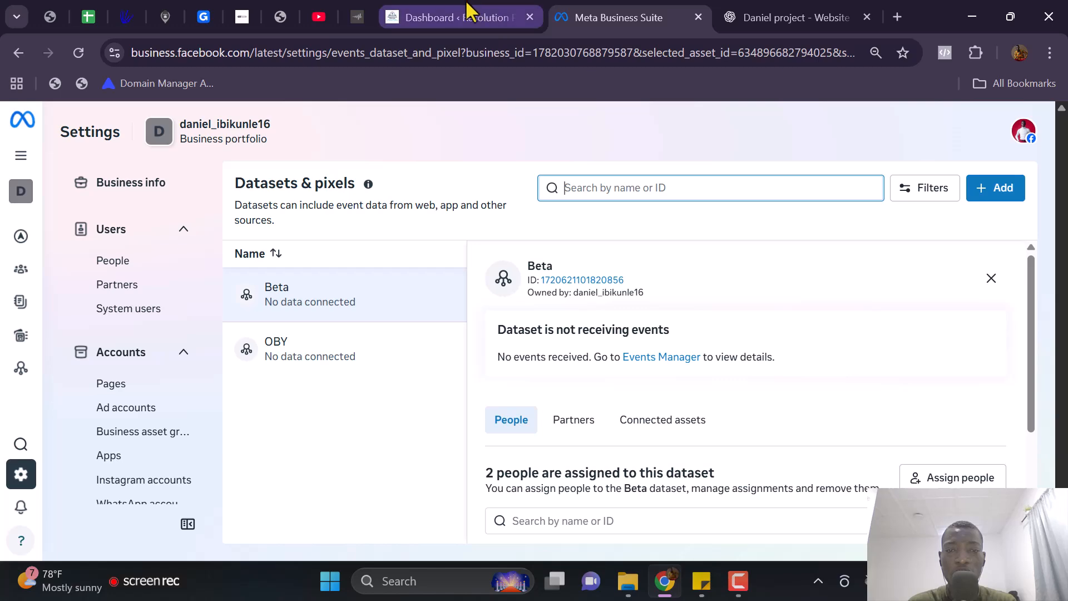
Step: Switch to the Resolution Prayer Ministry WordPress dashboard and check it for a pixel with Meta Pixel Helper
left_click(454, 16)
scroll(50, 239, "down", 3)
scroll(139, 114, "up", 2)
mouse_move(221, 108)
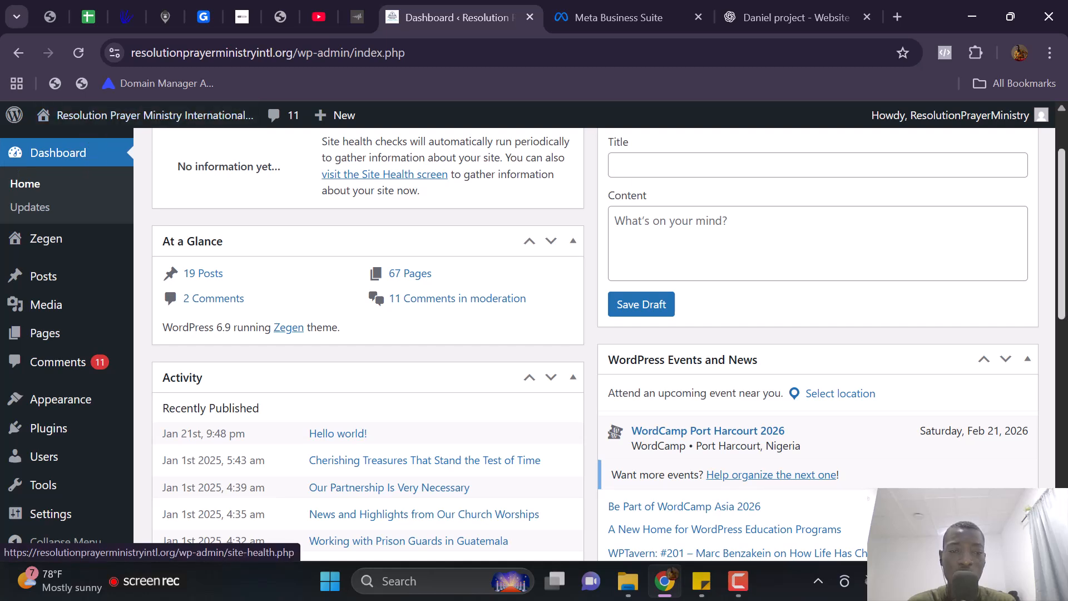
left_click(945, 54)
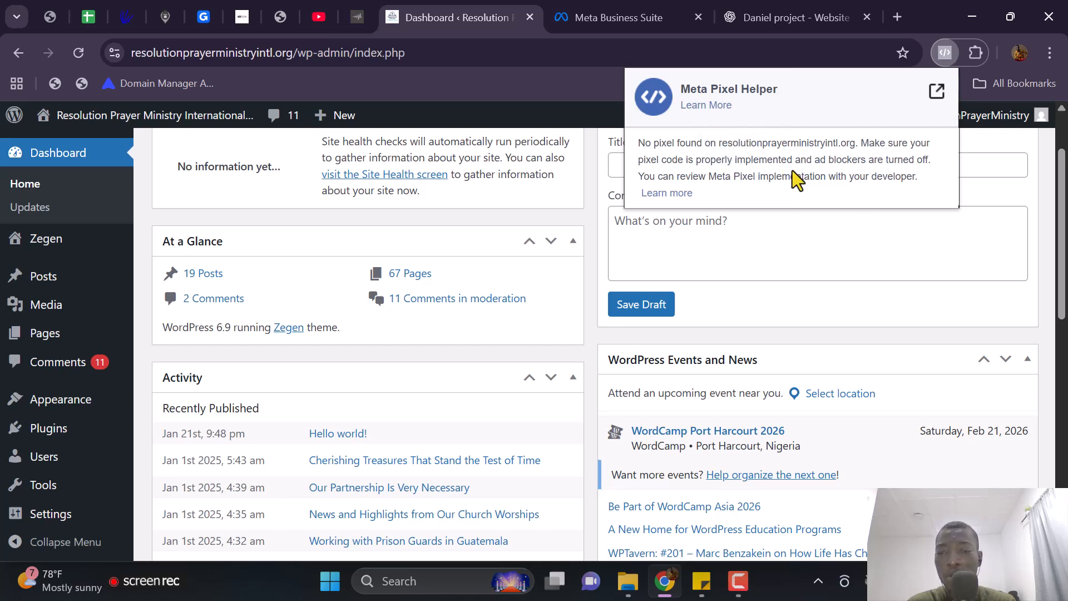
Step: Open the public Resolution Prayer Ministry site in a new tab and look through its home page
mouse_move(56, 117)
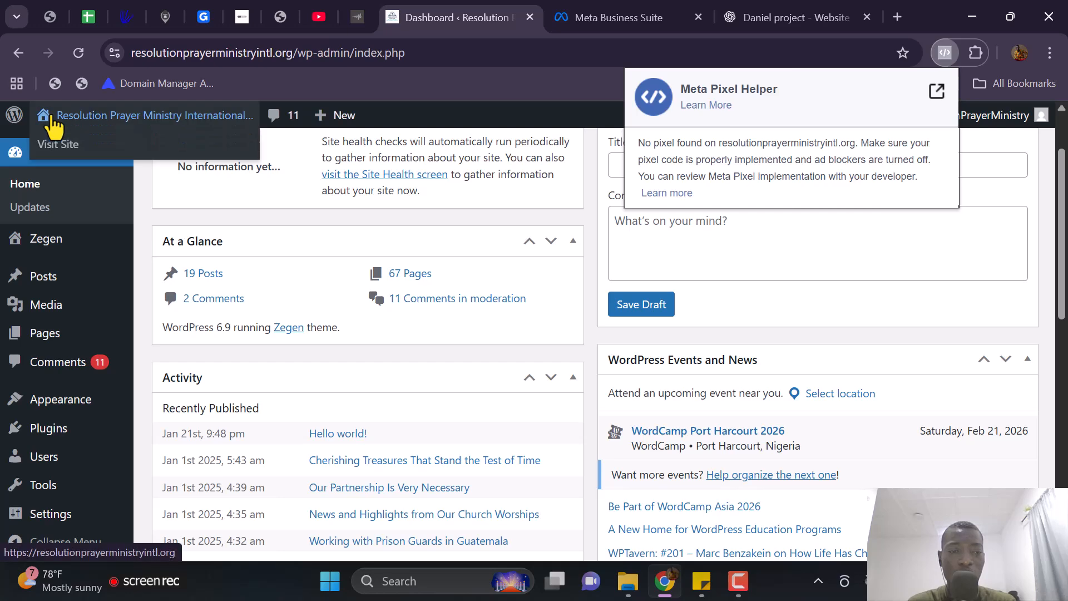
right_click(68, 147)
left_click(134, 161)
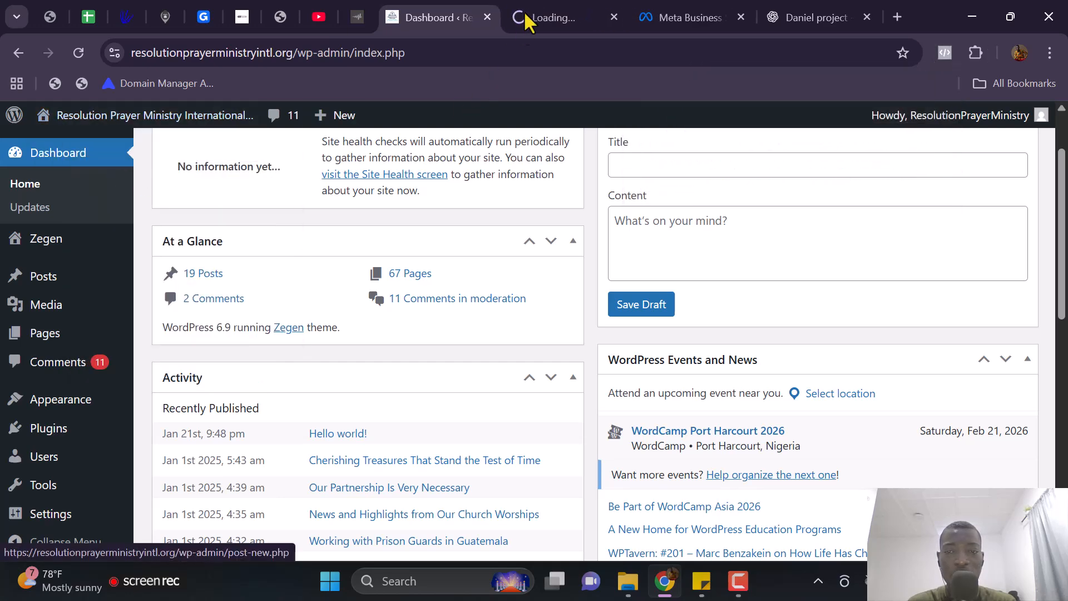
left_click(542, 12)
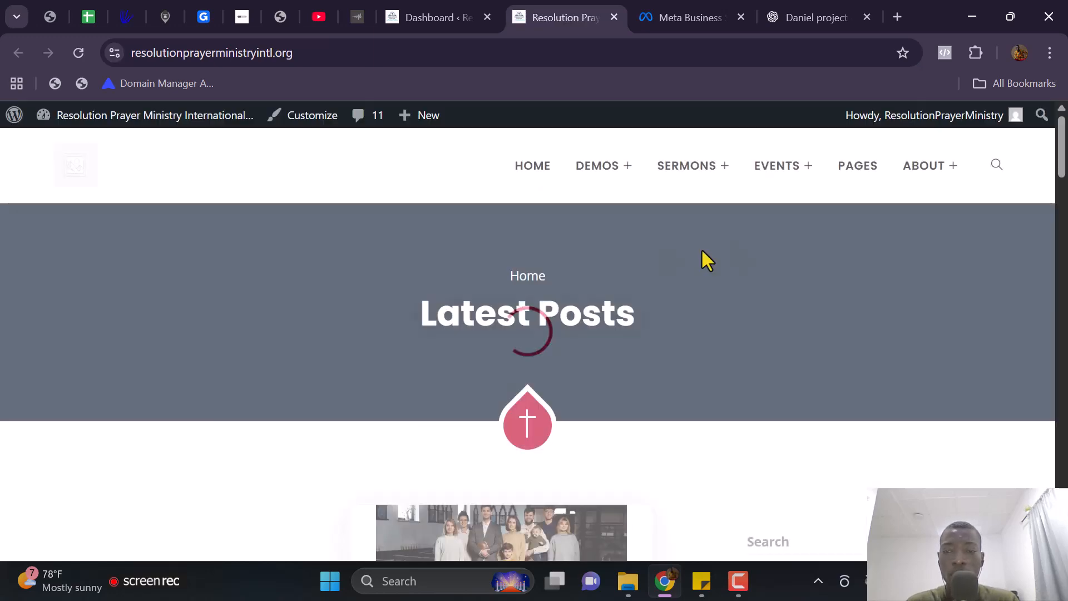
scroll(411, 287, "down", 7)
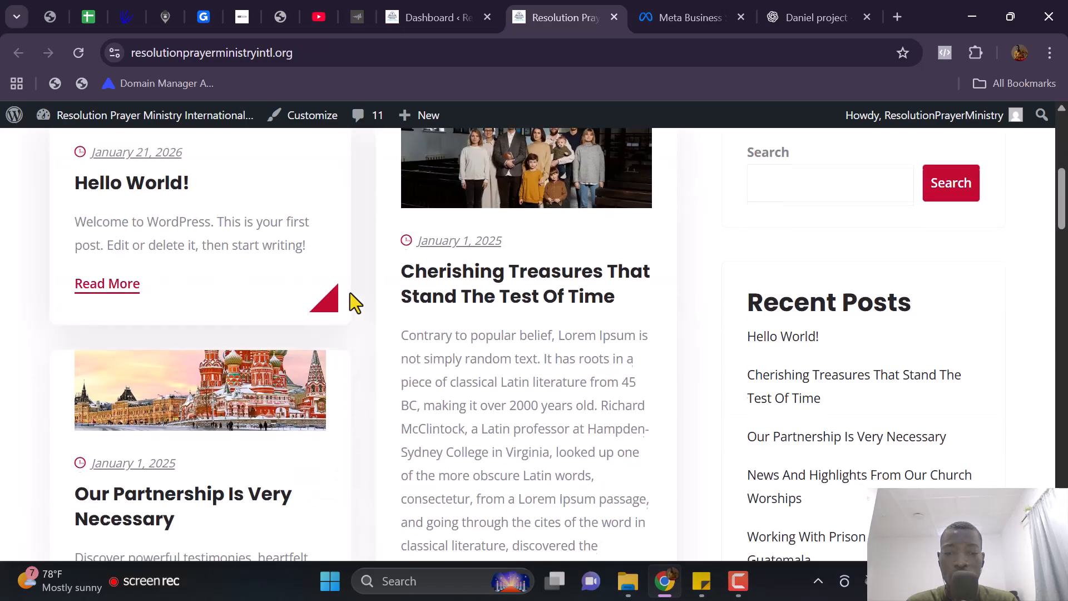
scroll(349, 298, "up", 7)
scroll(520, 255, "down", 15)
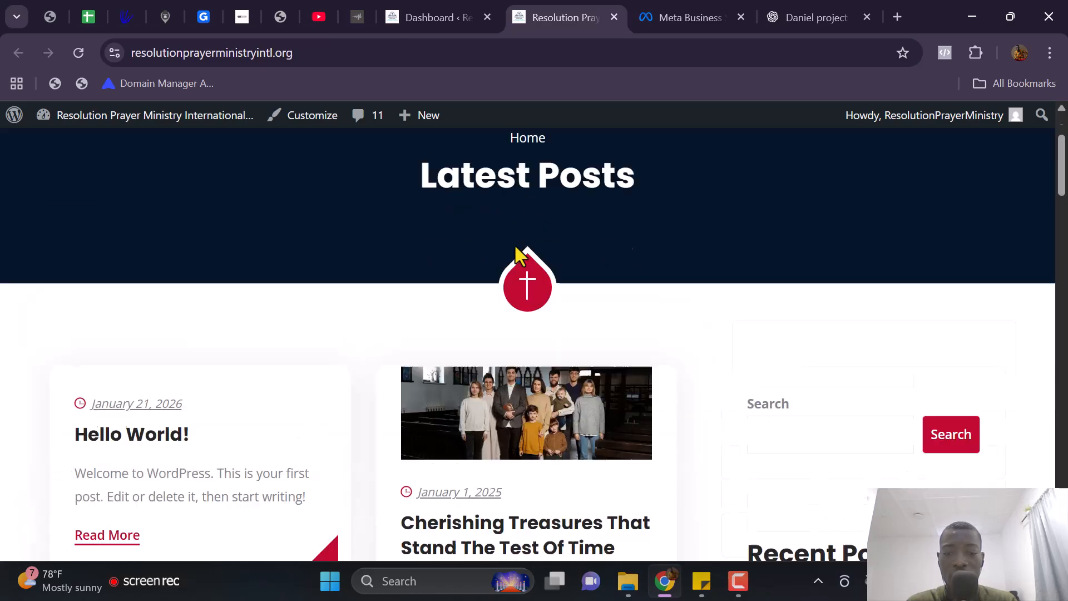
scroll(779, 356, "up", 14)
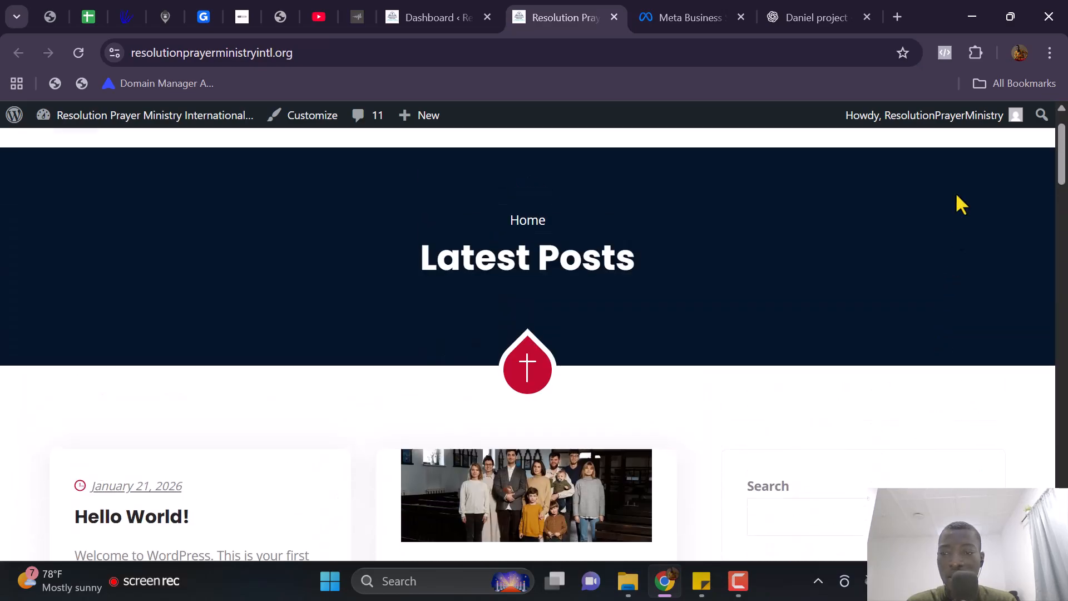
scroll(952, 281, "up", 1)
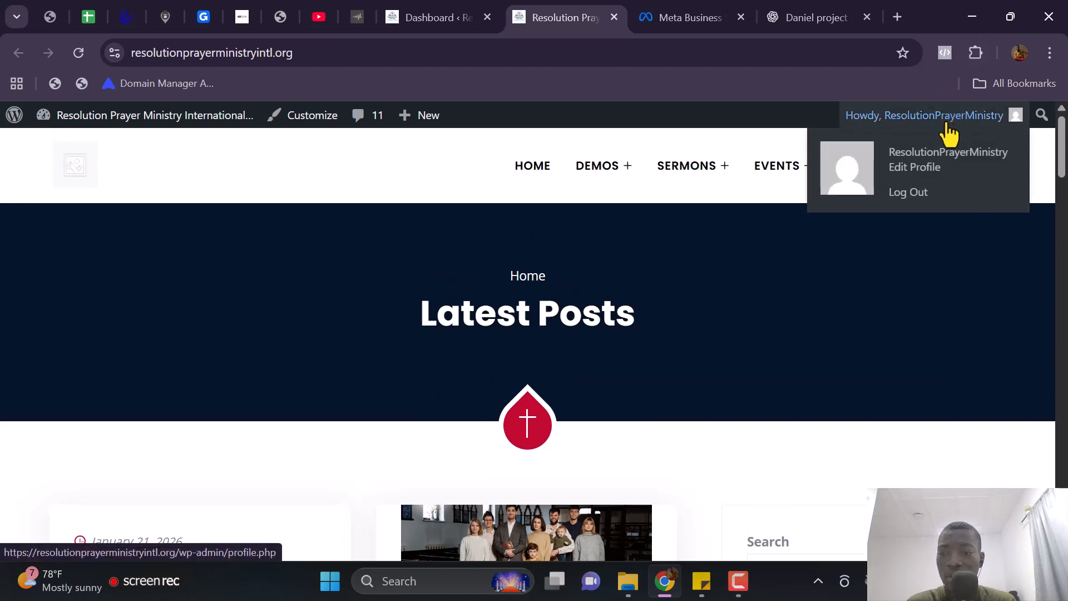
Step: Check the live home page for an installed pixel with Meta Pixel Helper
left_click(946, 52)
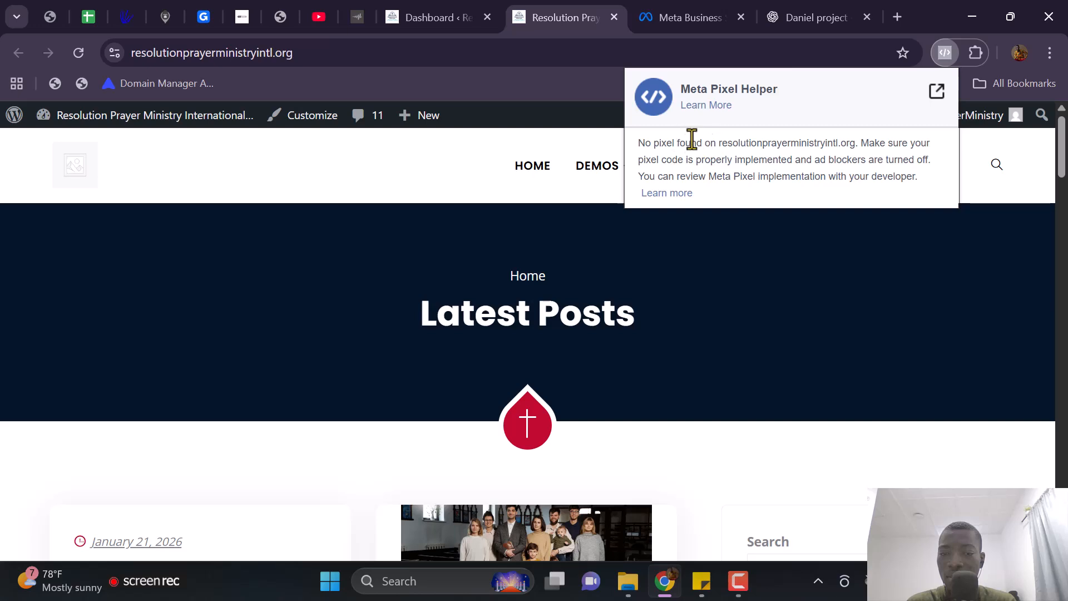
left_click(712, 214)
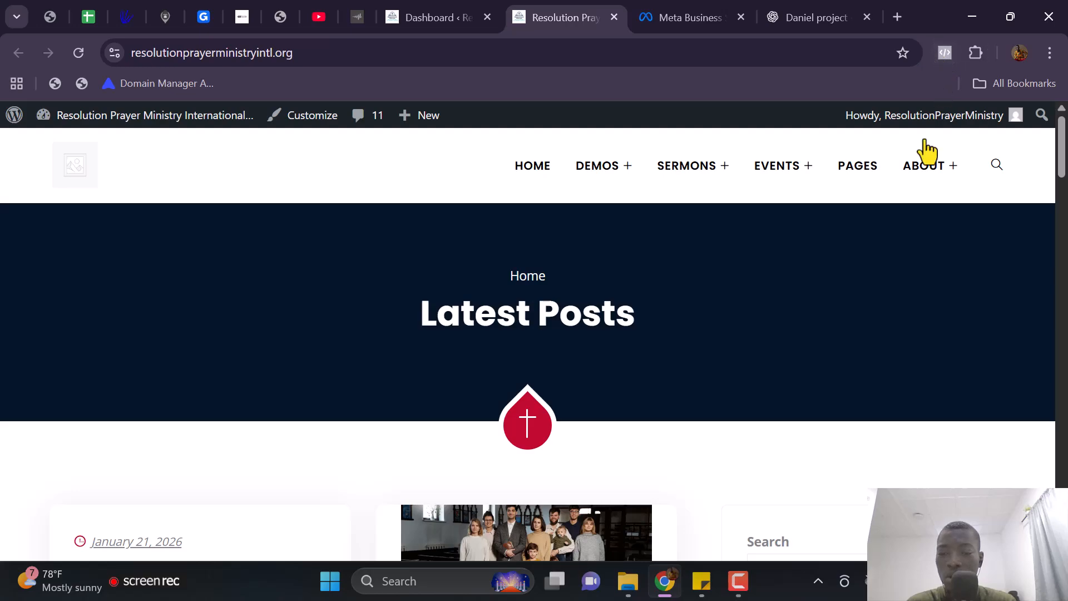
scroll(759, 302, "down", 6)
scroll(542, 228, "up", 3)
scroll(542, 228, "up", 3)
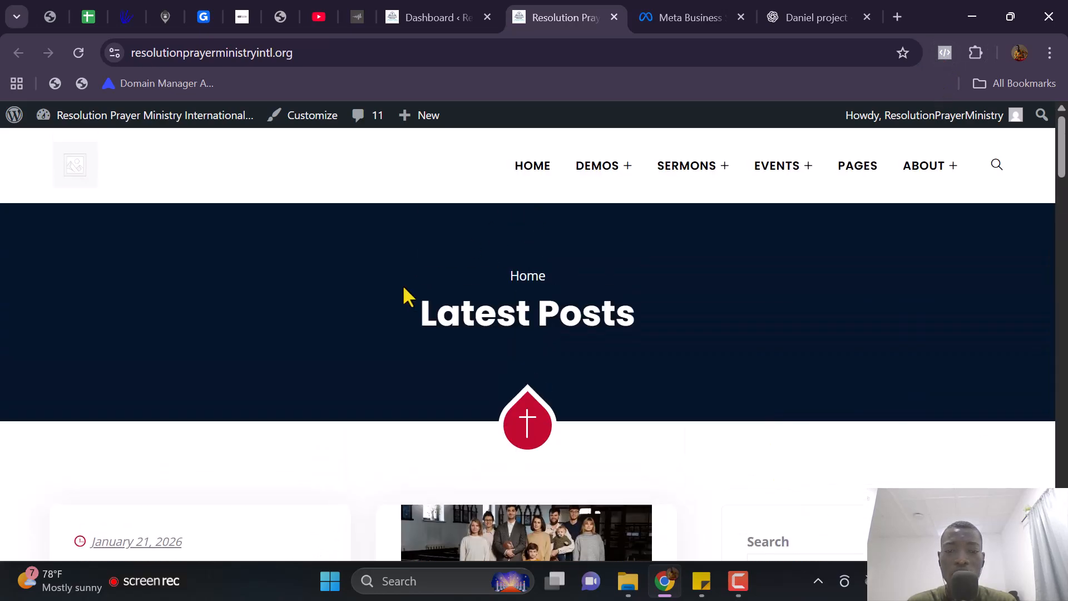
Step: Close the public website tab and return to the Datasets & pixels settings in Meta Business Suite
left_click(424, 10)
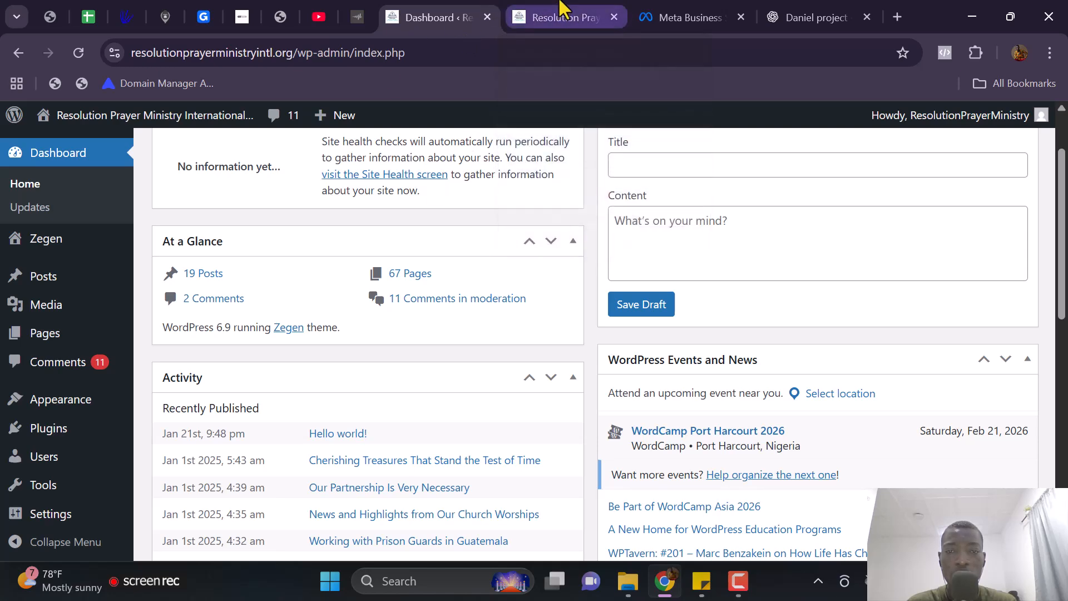
left_click(670, 8)
left_click(608, 14)
left_click(614, 17)
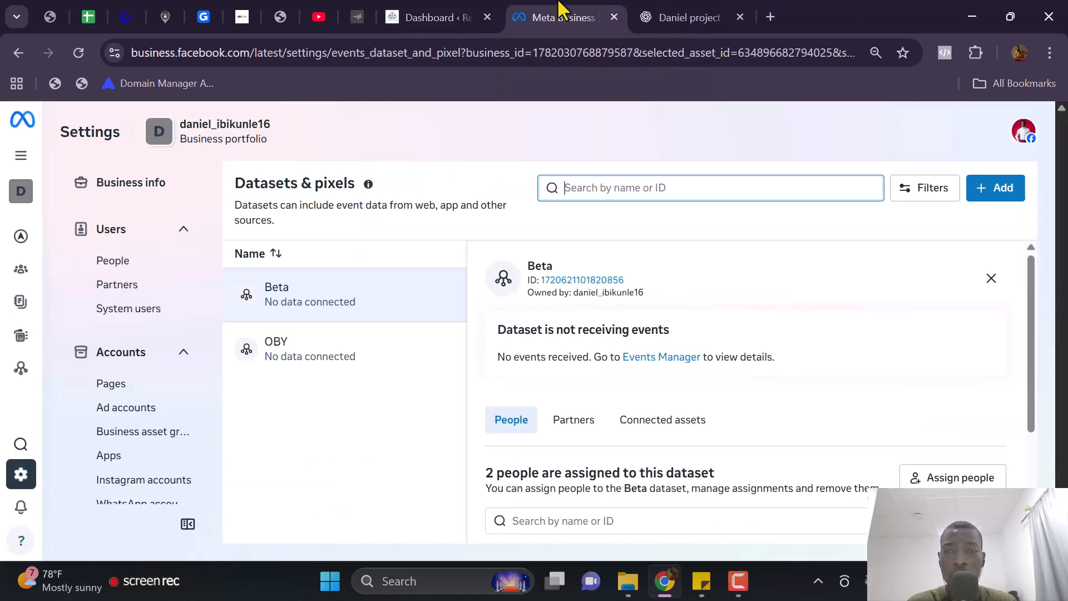
Step: Create a new dataset named Resolution Center and open it in Events Manager
left_click(995, 197)
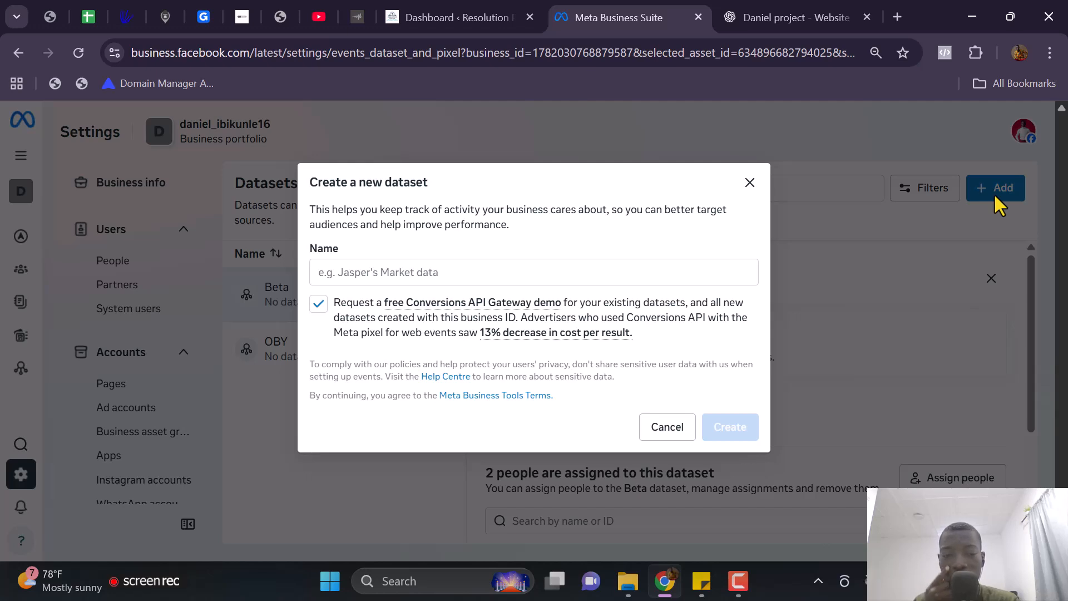
left_click(440, 275)
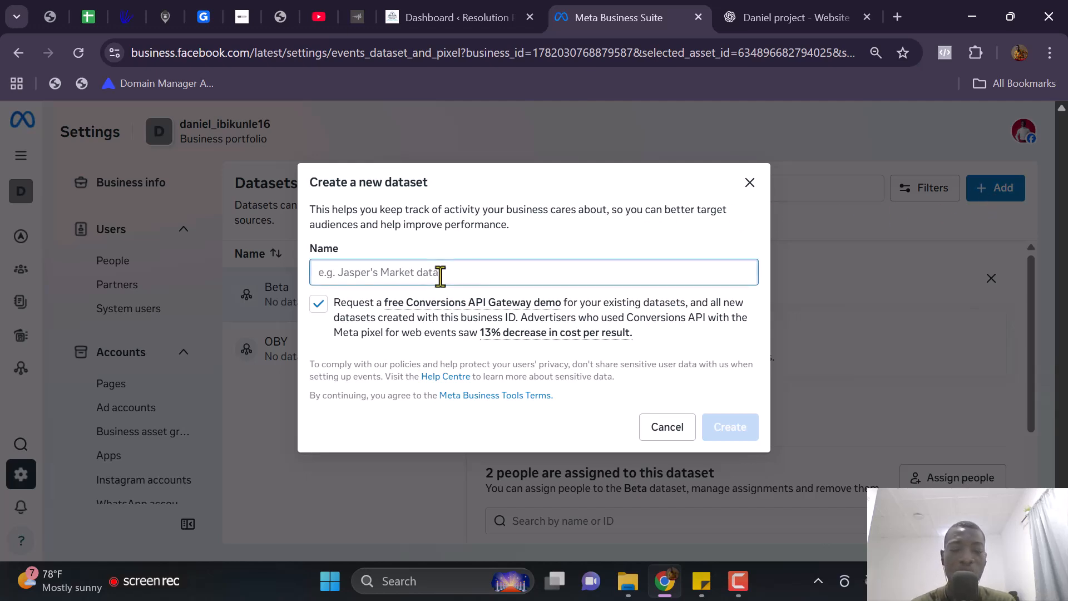
type("Resolution Center")
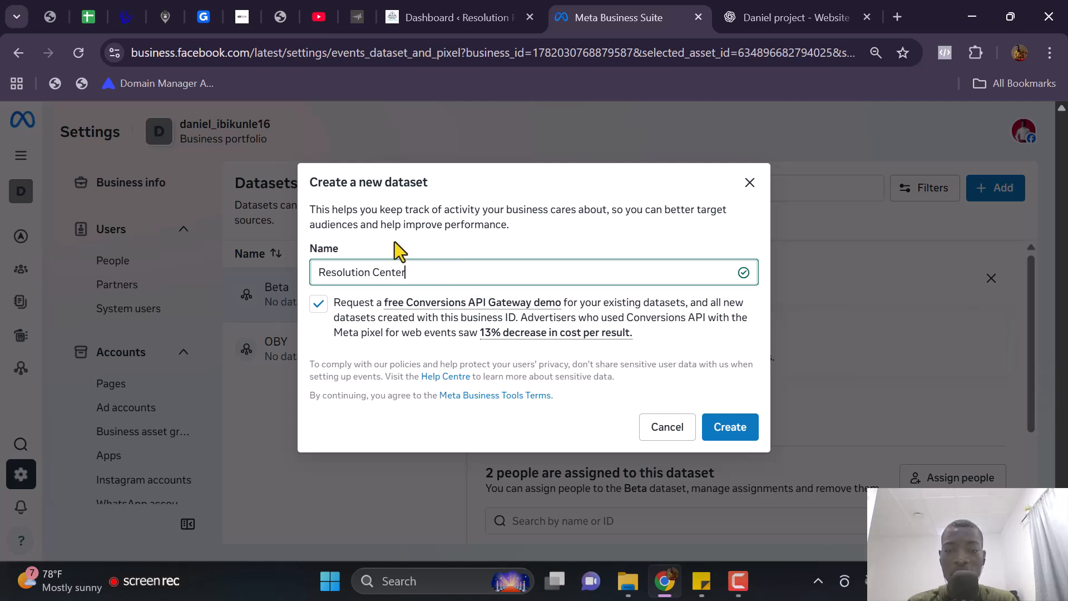
left_click(735, 433)
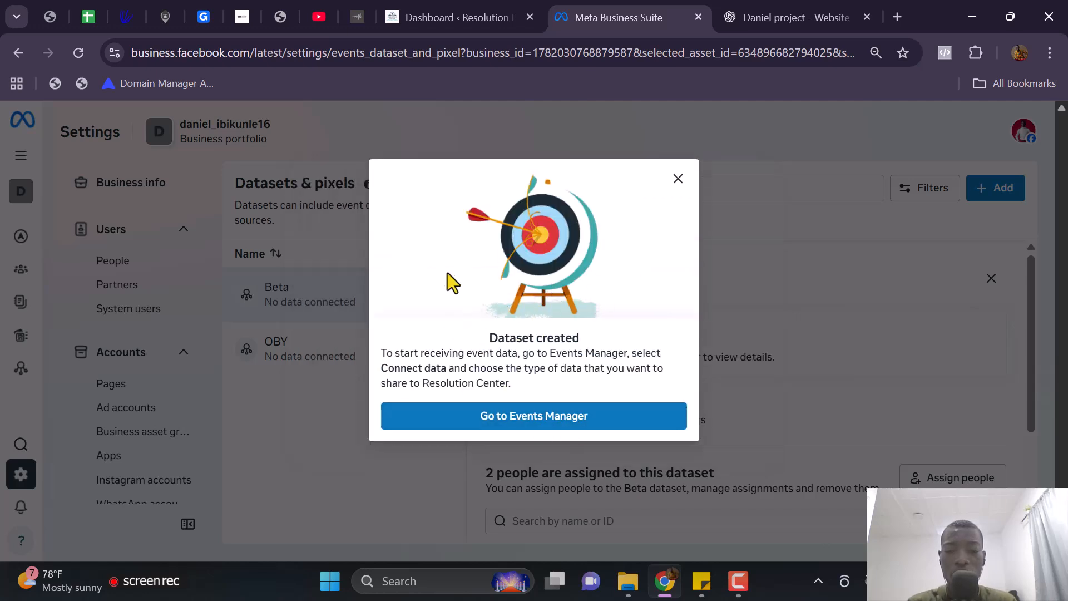
left_click(503, 433)
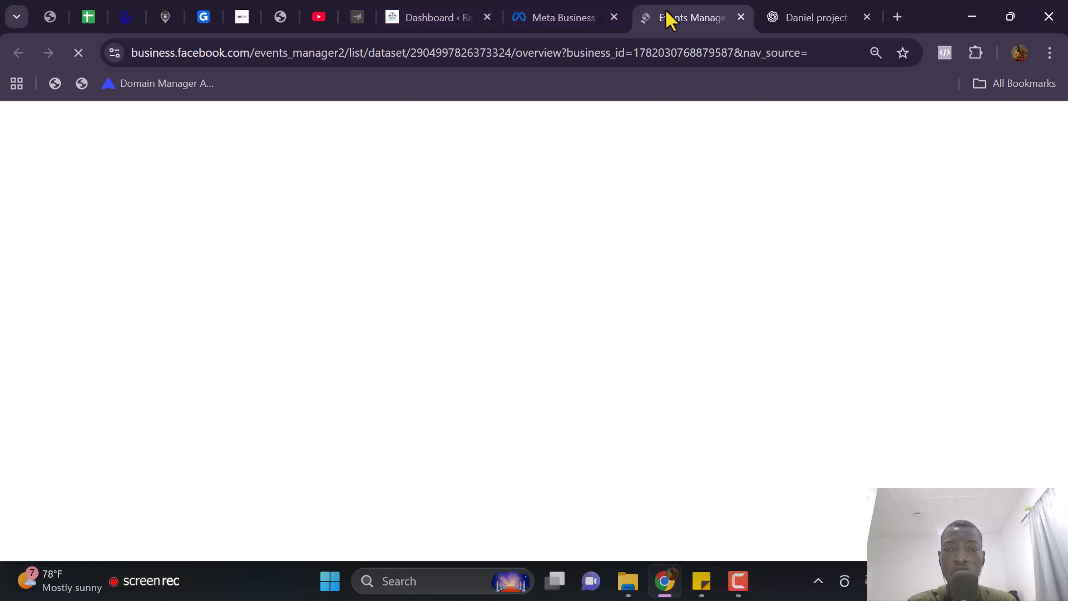
left_click_drag(669, 15, 532, 12)
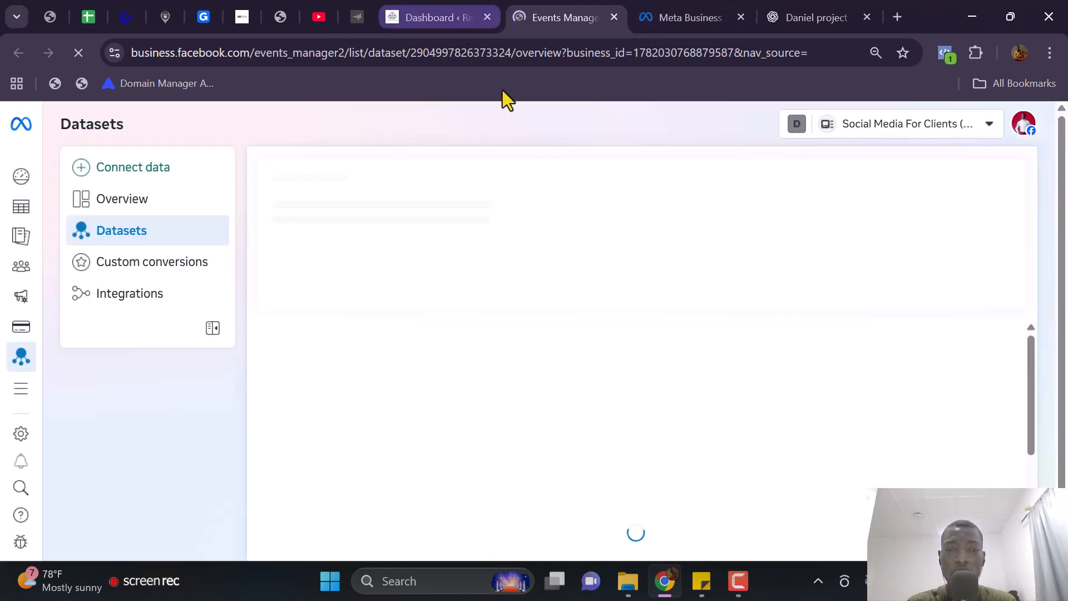
Step: Switch to the WordPress dashboard and search the plugins available to add for "pixel for facebook"
left_click(423, 16)
scroll(11, 356, "down", 6)
mouse_move(56, 426)
left_click(173, 449)
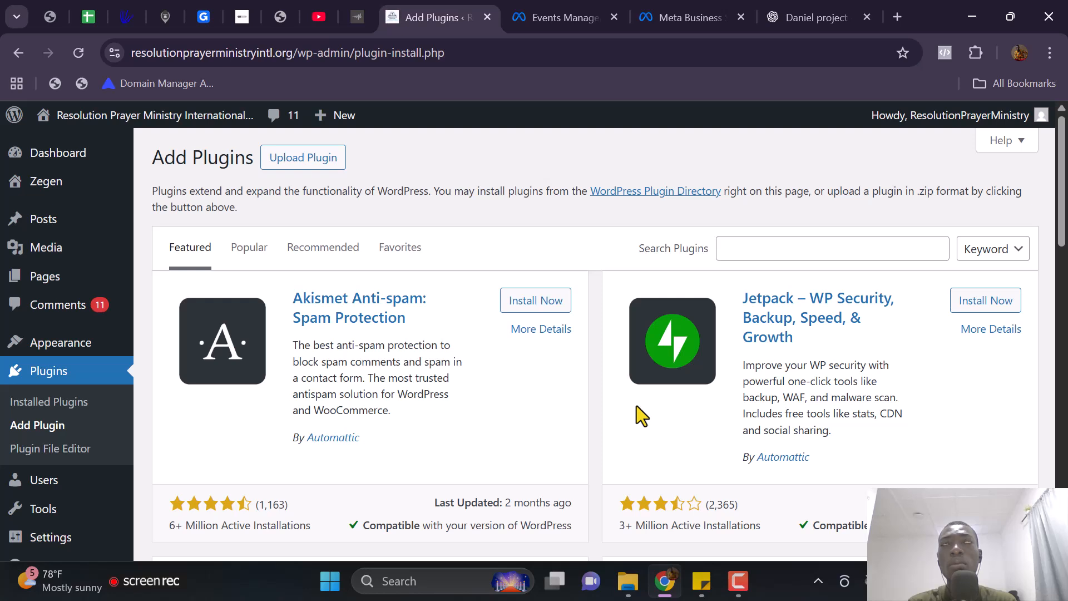
left_click(762, 250)
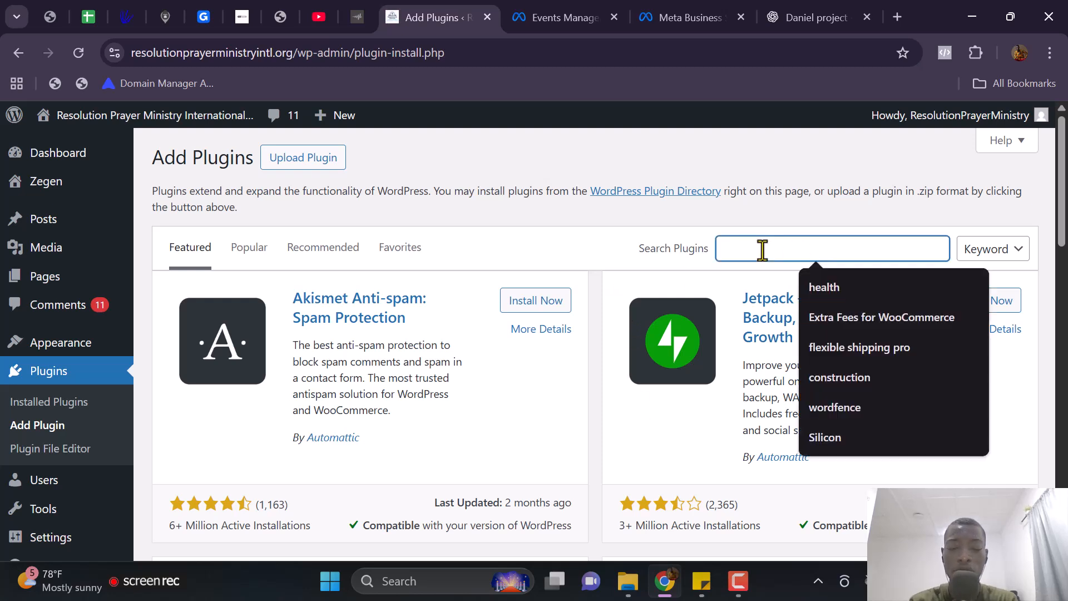
type("pixel for facebook")
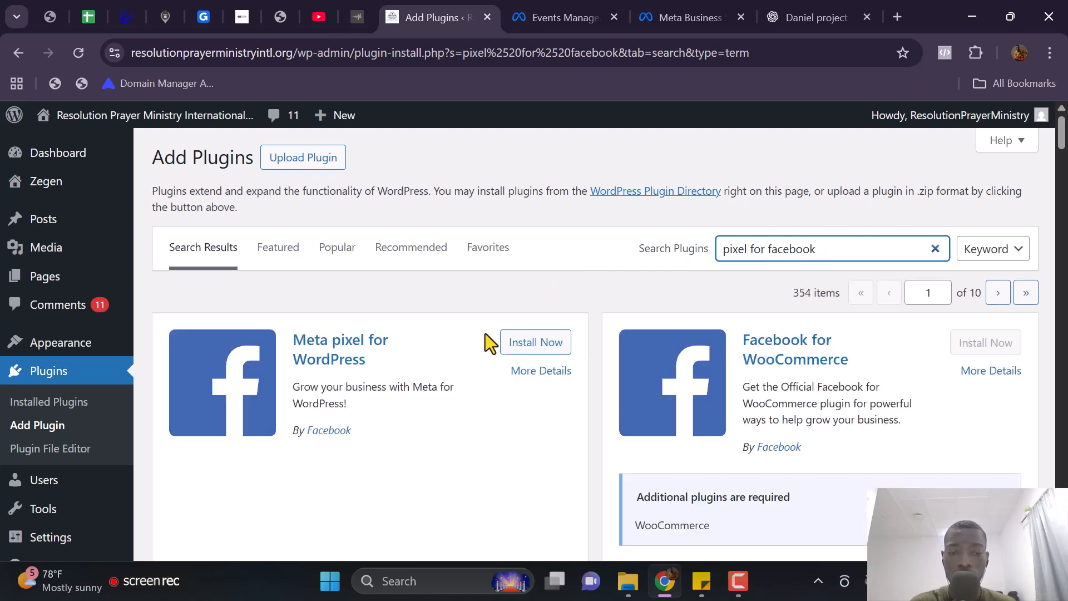
Step: Install and activate the Meta pixel for WordPress plugin, and open its settings
scroll(485, 332, "down", 2)
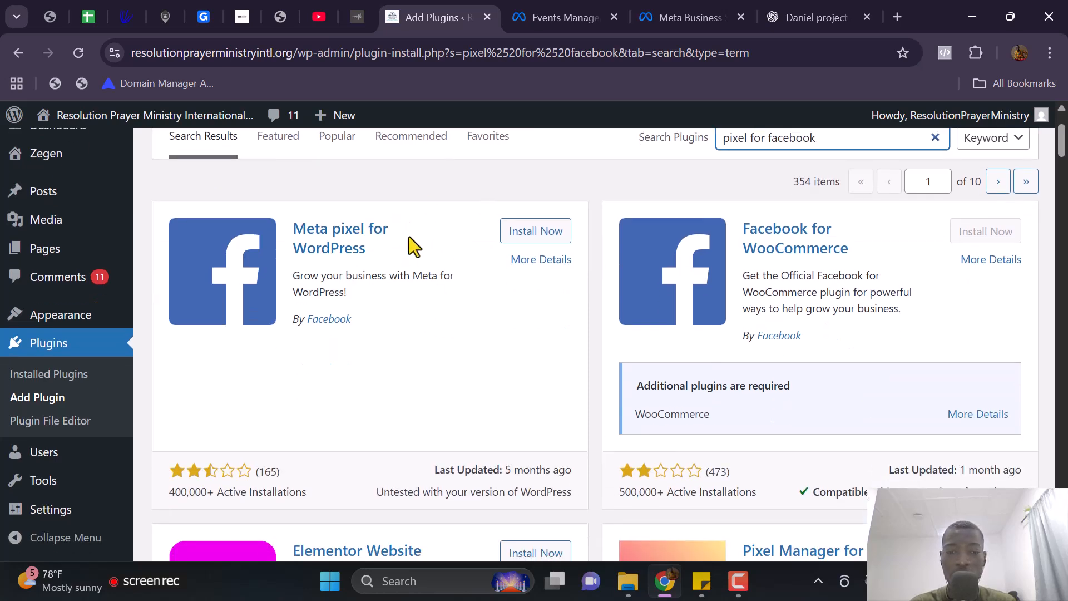
left_click(511, 238)
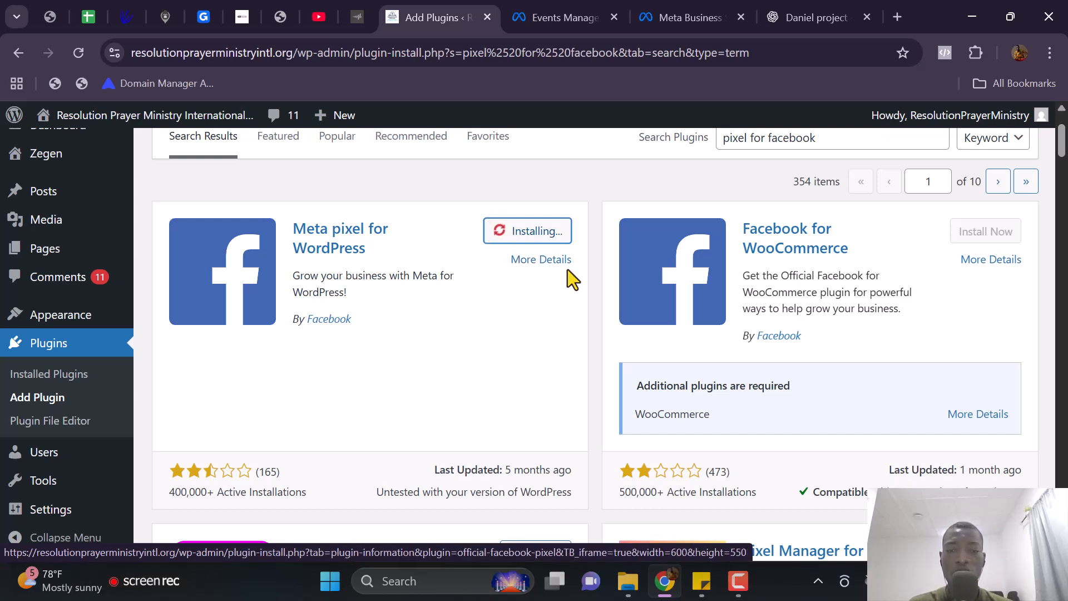
scroll(515, 267, "up", 1)
scroll(515, 273, "up", 1)
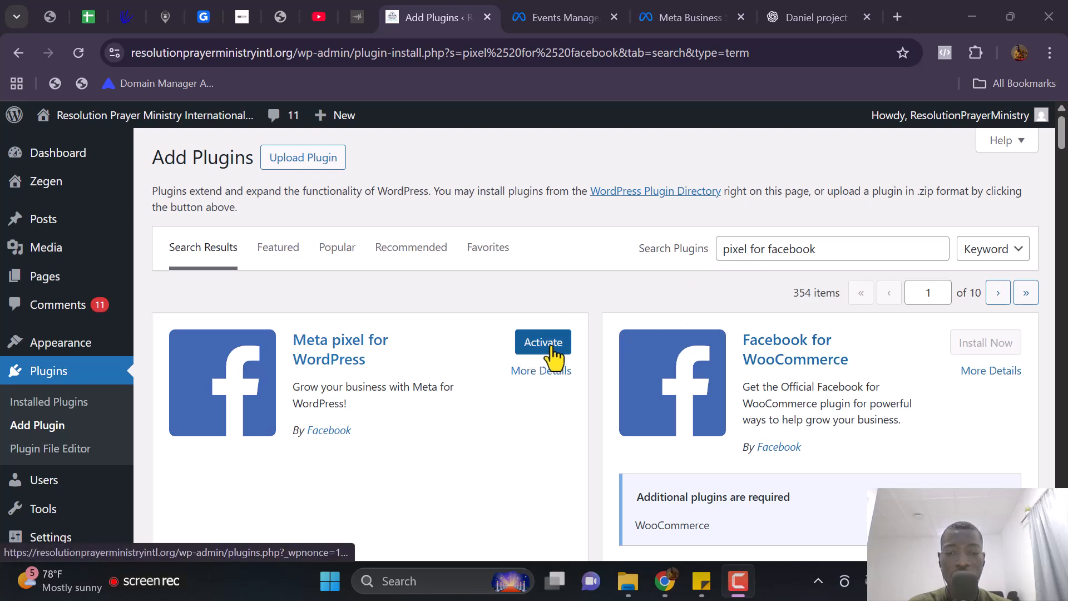
left_click(552, 354)
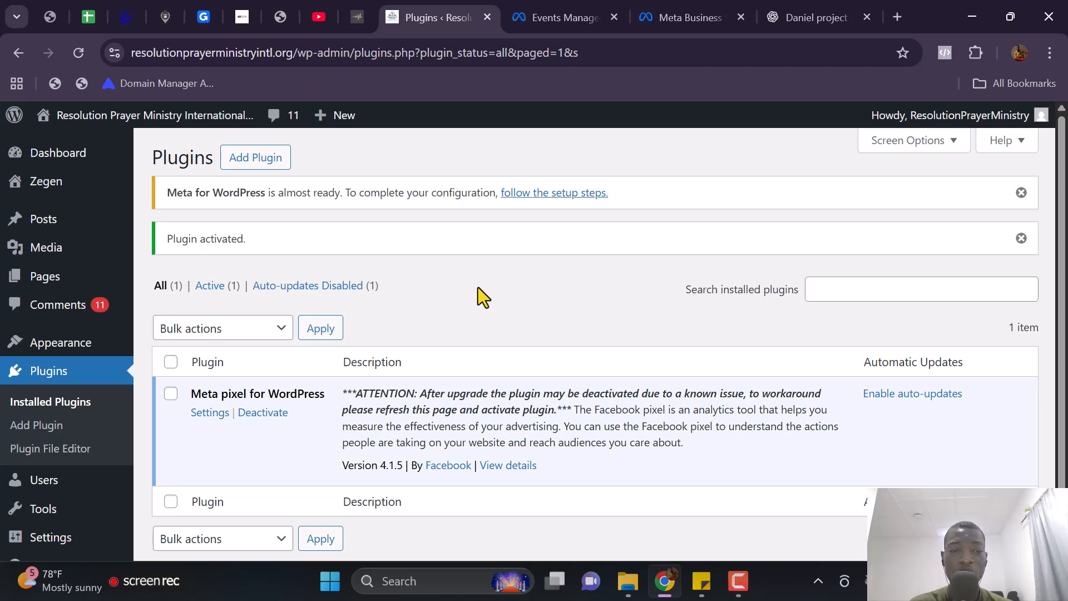
scroll(436, 298, "down", 2)
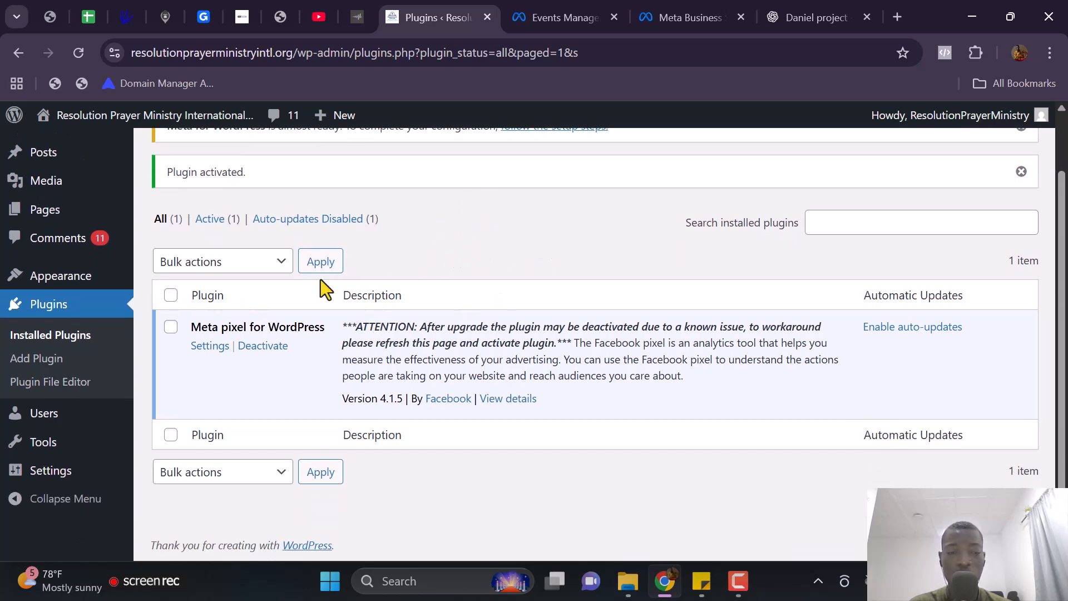
left_click(204, 347)
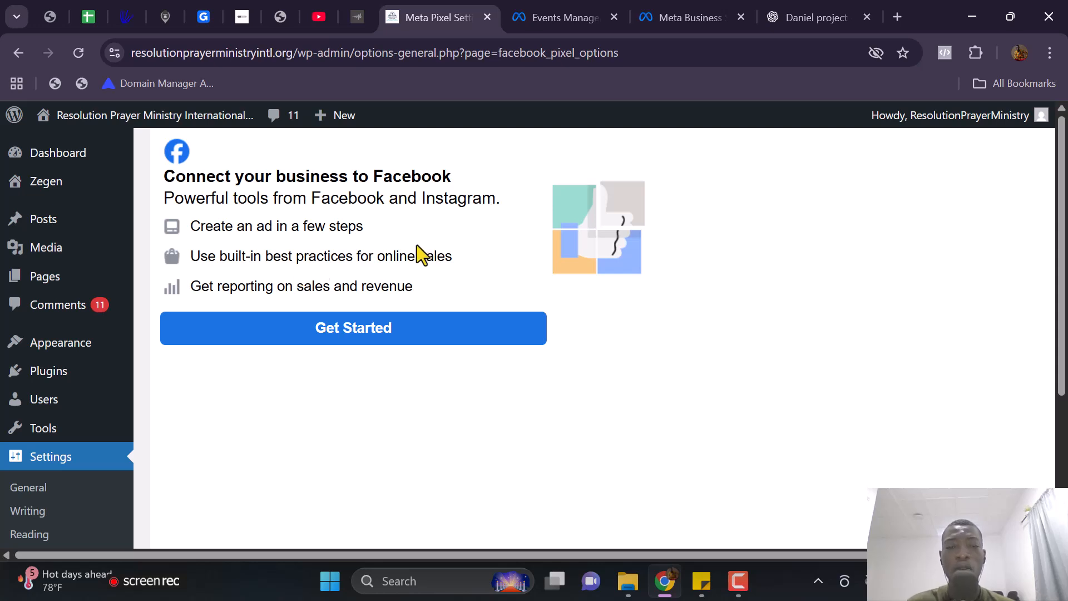
Step: Return to the Resolution Center dataset in Events Manager and start the Meta Pixel setup for website browser events
mouse_move(696, 9)
left_mouse_down()
mouse_move(572, 7)
mouse_move(698, 7)
left_mouse_up()
left_click(543, 10)
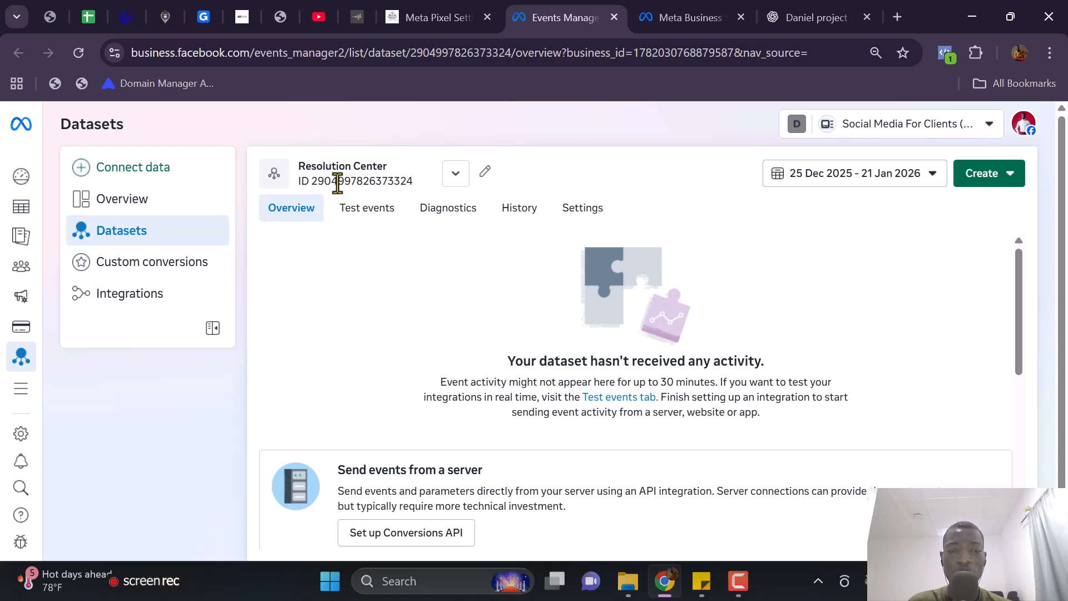
scroll(478, 295, "down", 6)
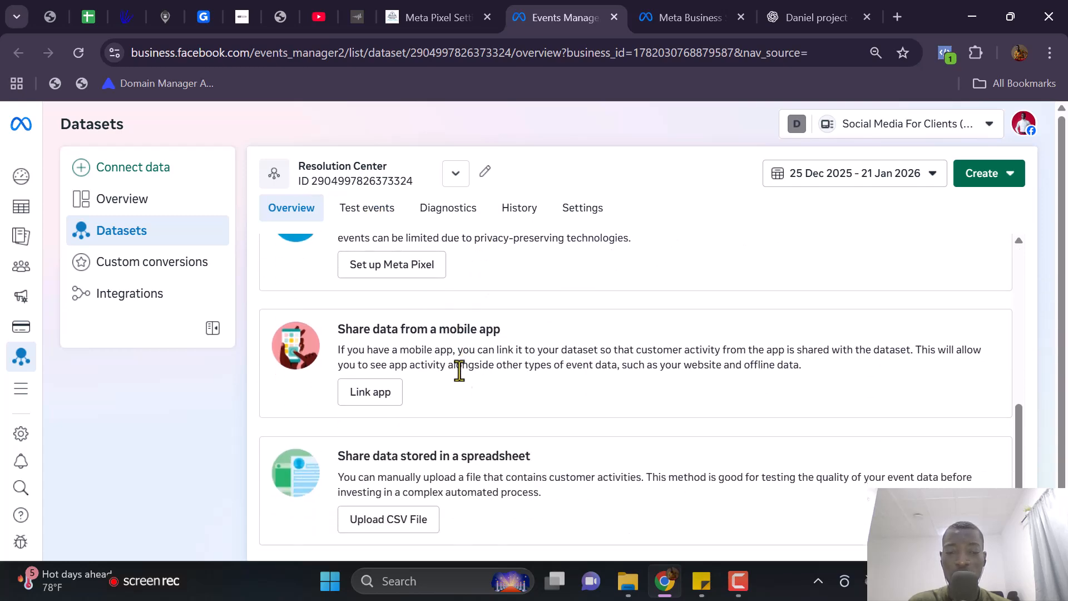
scroll(389, 369, "up", 5)
scroll(414, 451, "down", 1)
scroll(369, 311, "up", 1)
scroll(362, 315, "down", 6)
scroll(392, 379, "down", 1)
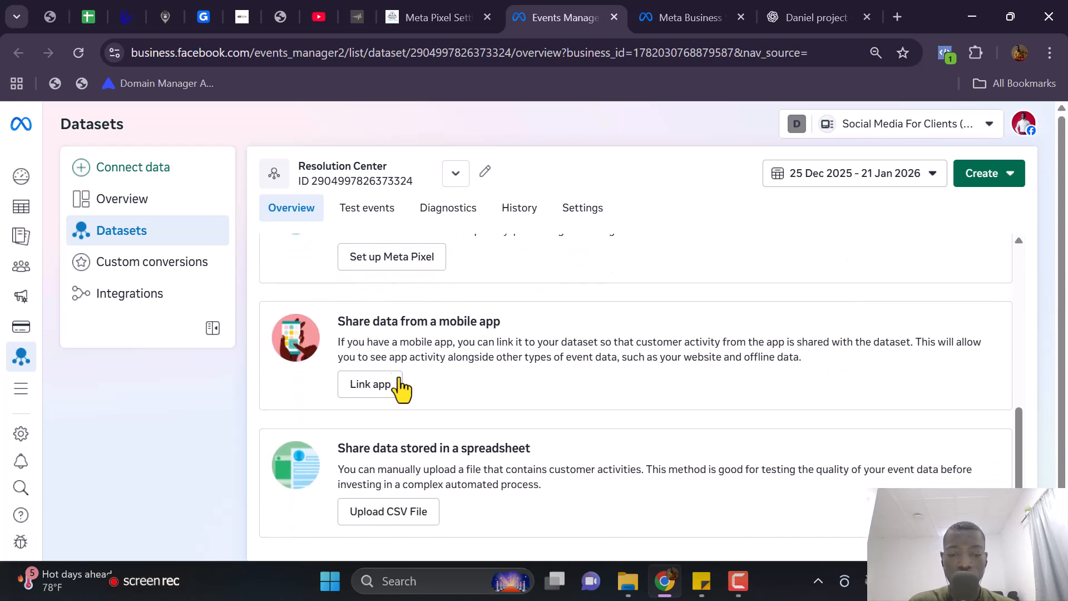
scroll(396, 378, "up", 6)
scroll(374, 323, "down", 2)
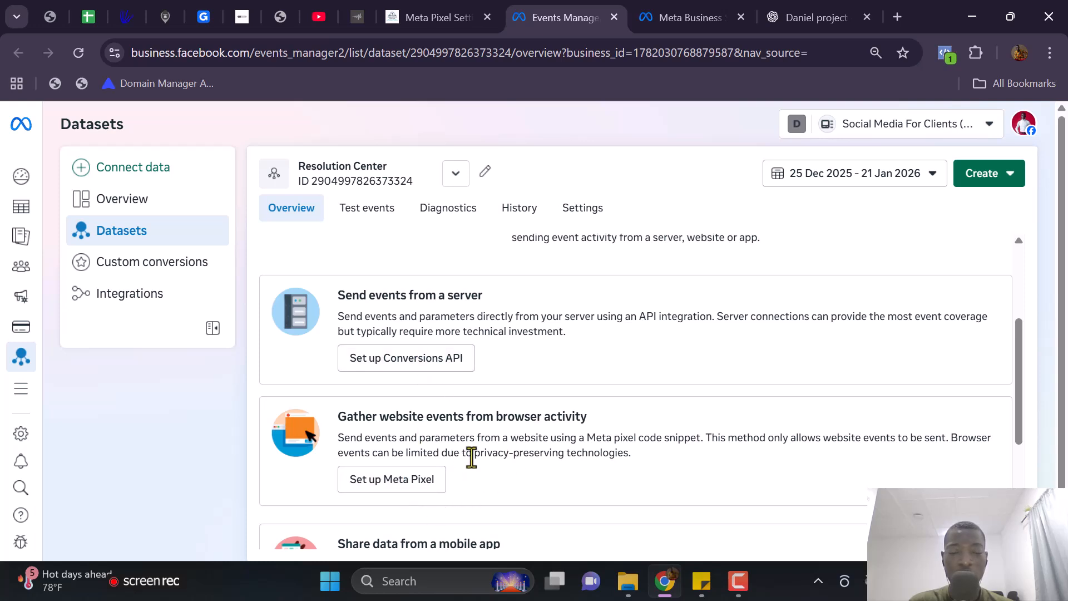
scroll(470, 458, "down", 2)
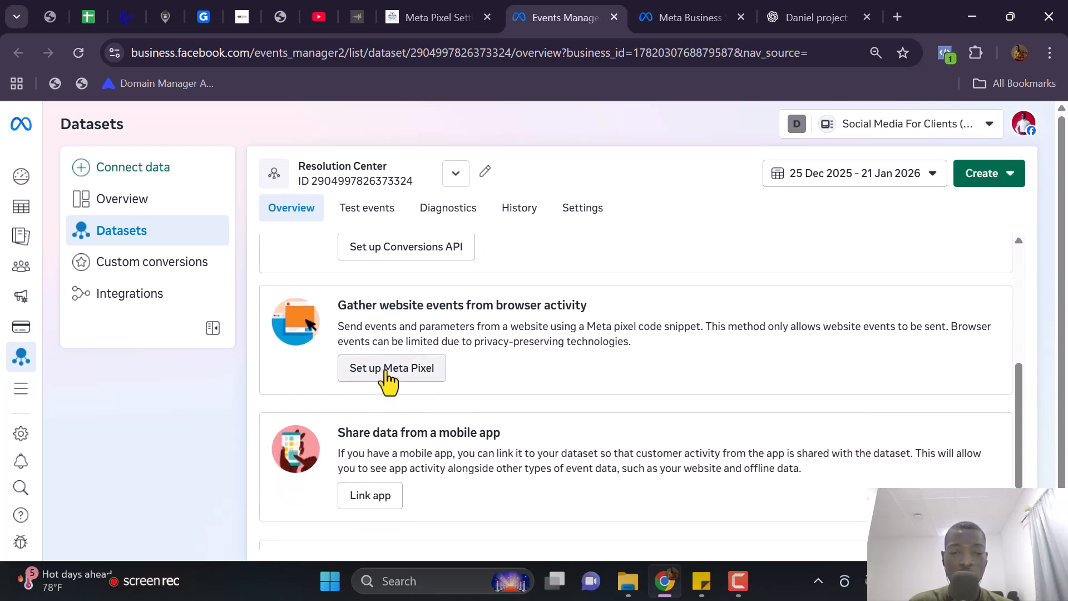
left_click(386, 371)
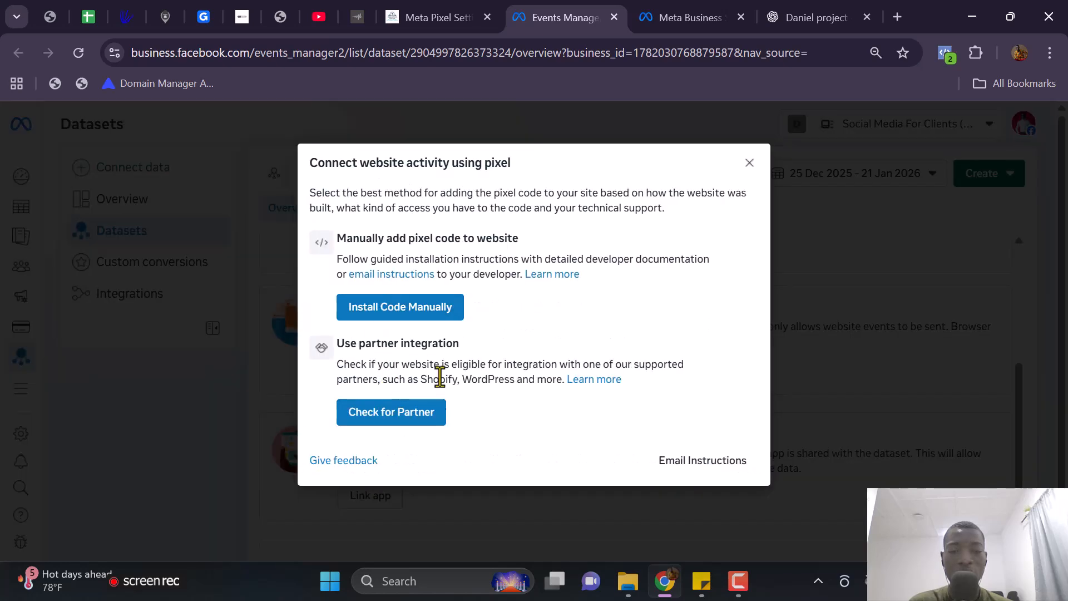
Step: Use partner integration for the pixel with WordPress as the website platform
left_click(403, 416)
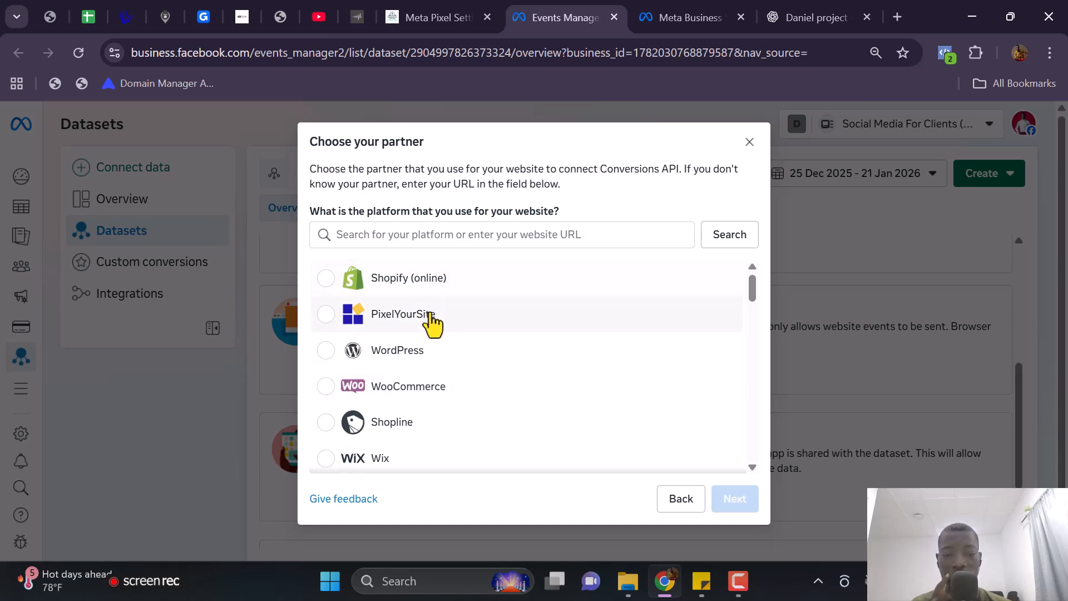
scroll(445, 312, "down", 3)
scroll(498, 351, "up", 3)
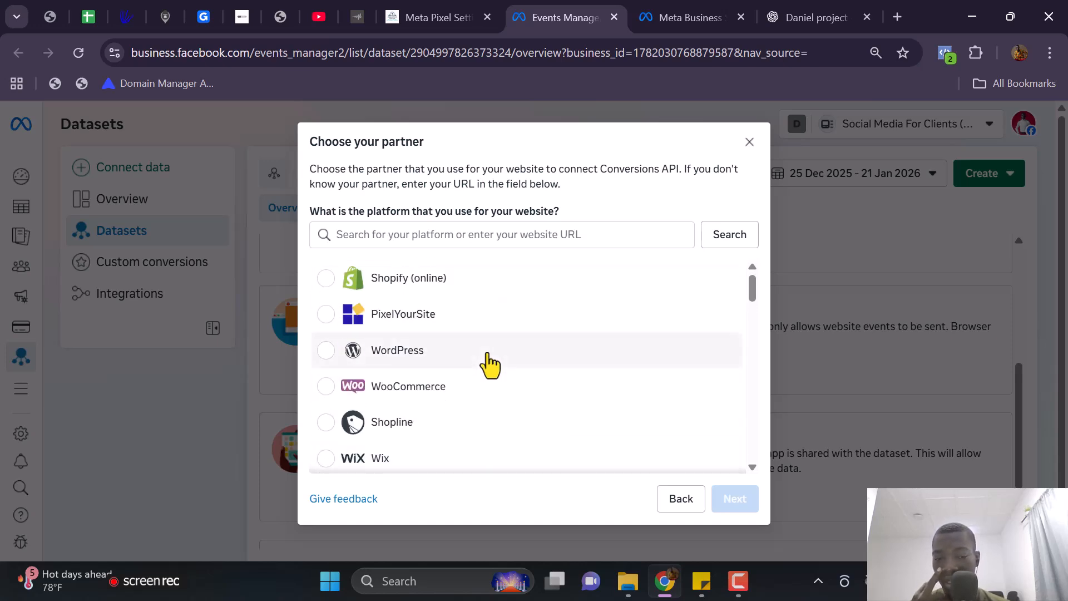
left_click(438, 364)
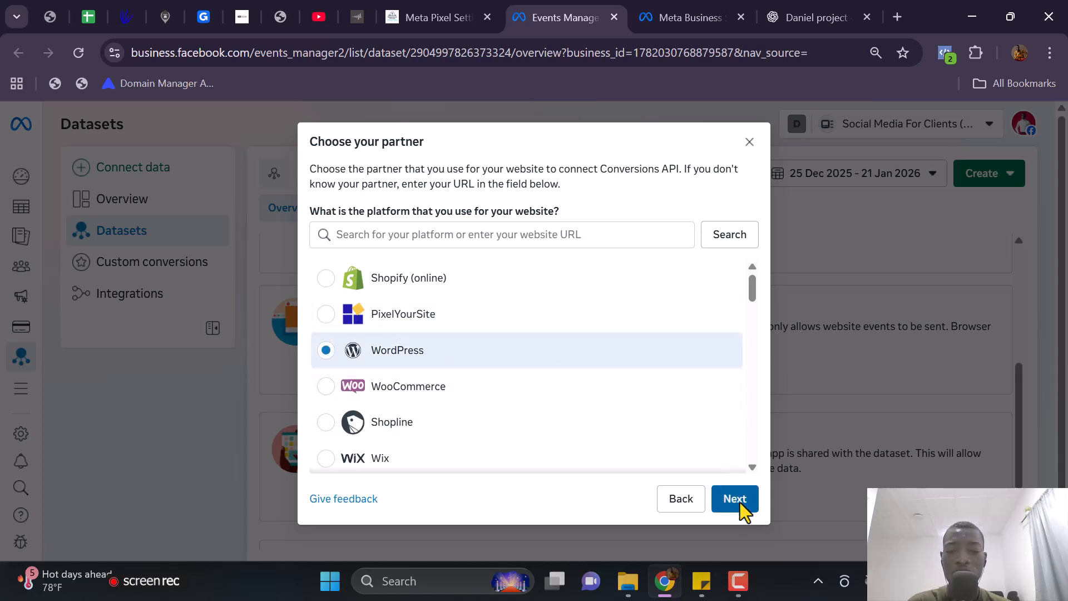
left_click(736, 499)
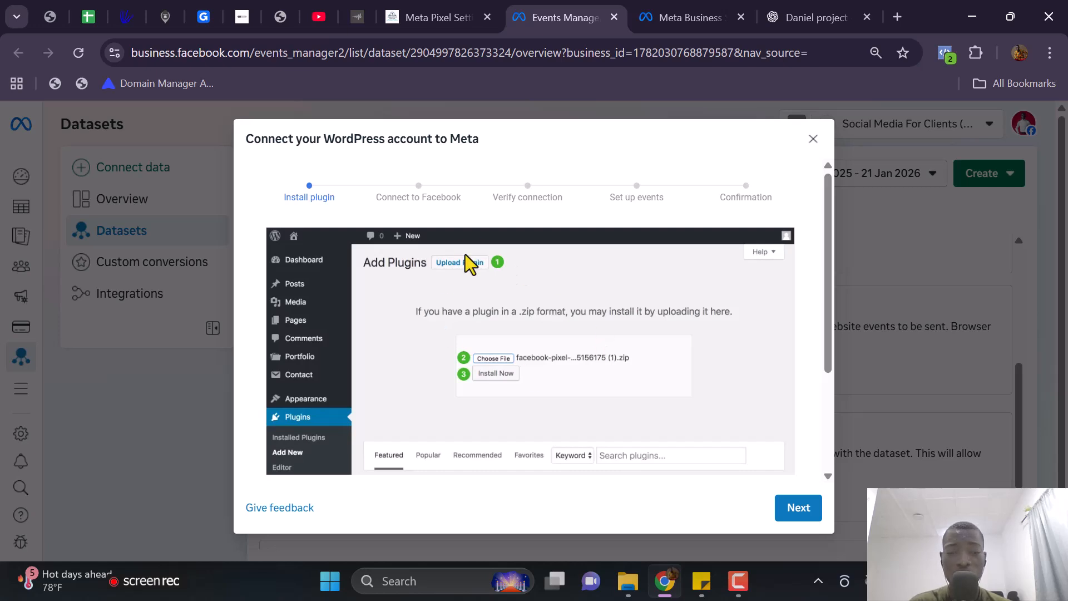
Step: Advance the WordPress connection guide past Install plugin and Connect to Facebook, and return to the plugin's settings in WordPress
left_click(785, 501)
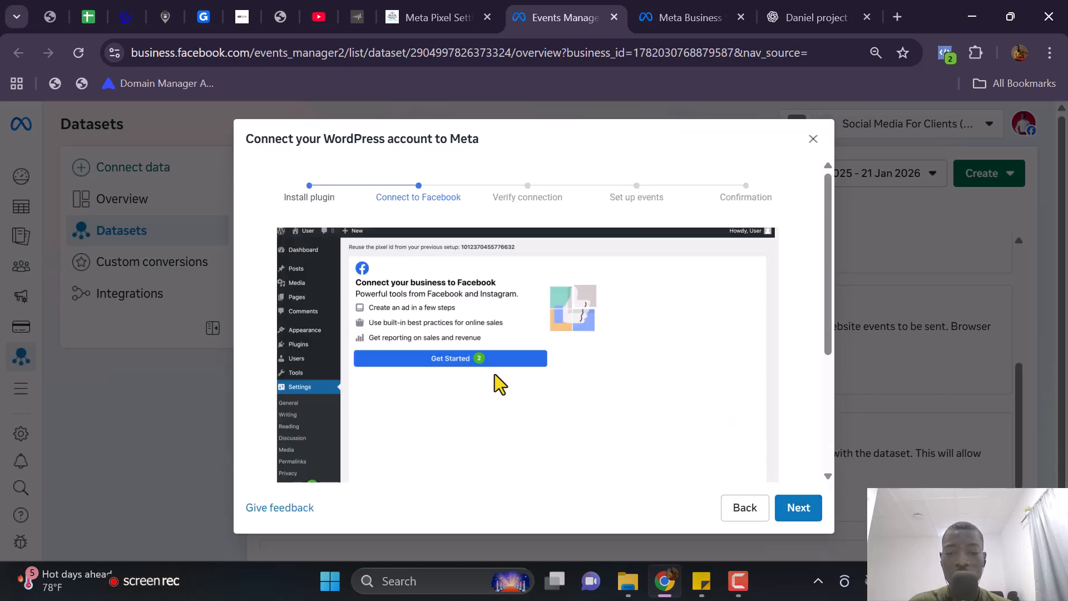
left_click(417, 4)
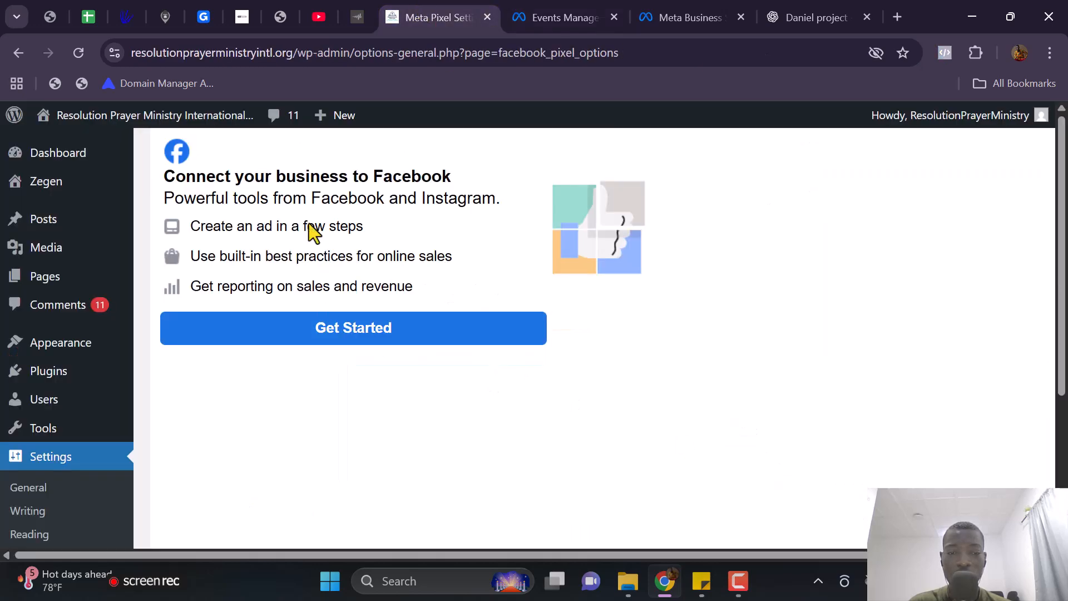
left_click(541, 7)
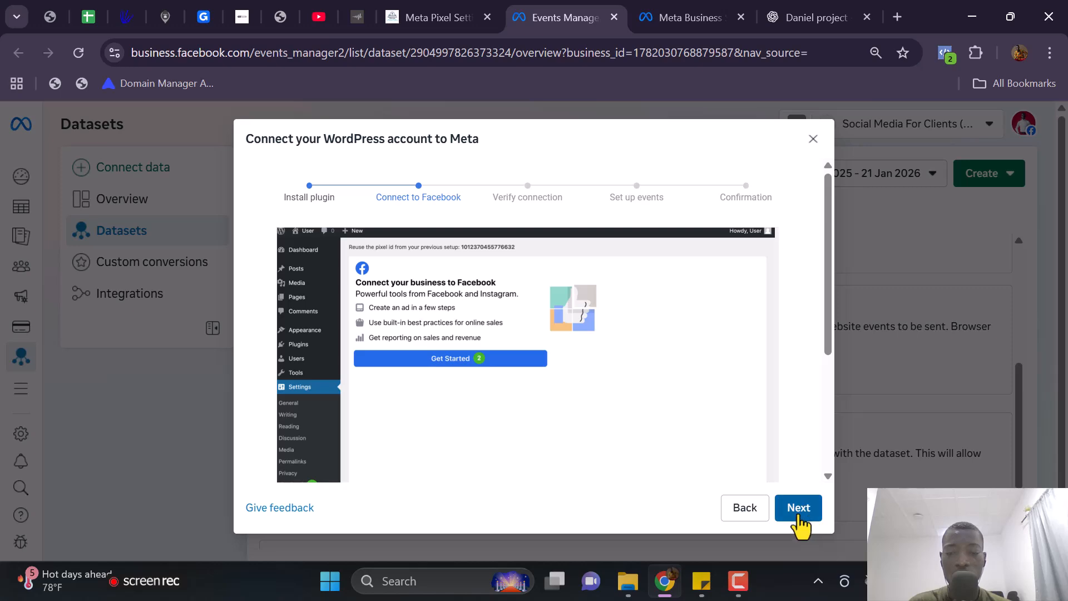
left_click(799, 506)
left_click(437, 17)
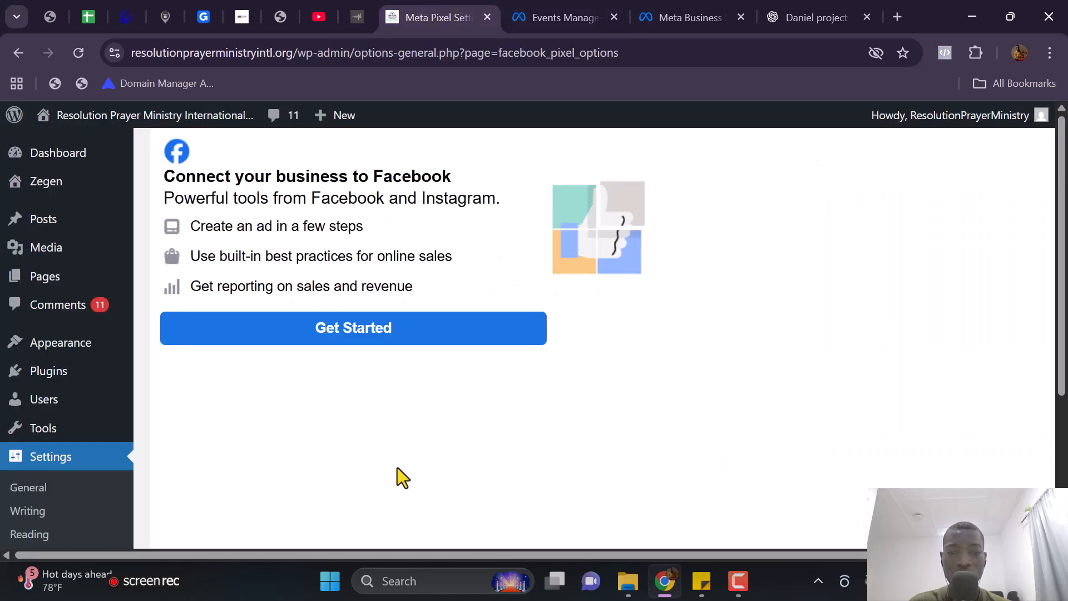
Step: Start connecting the plugin to Facebook and continue with the signed-in Facebook account to the connection settings
left_click(301, 333)
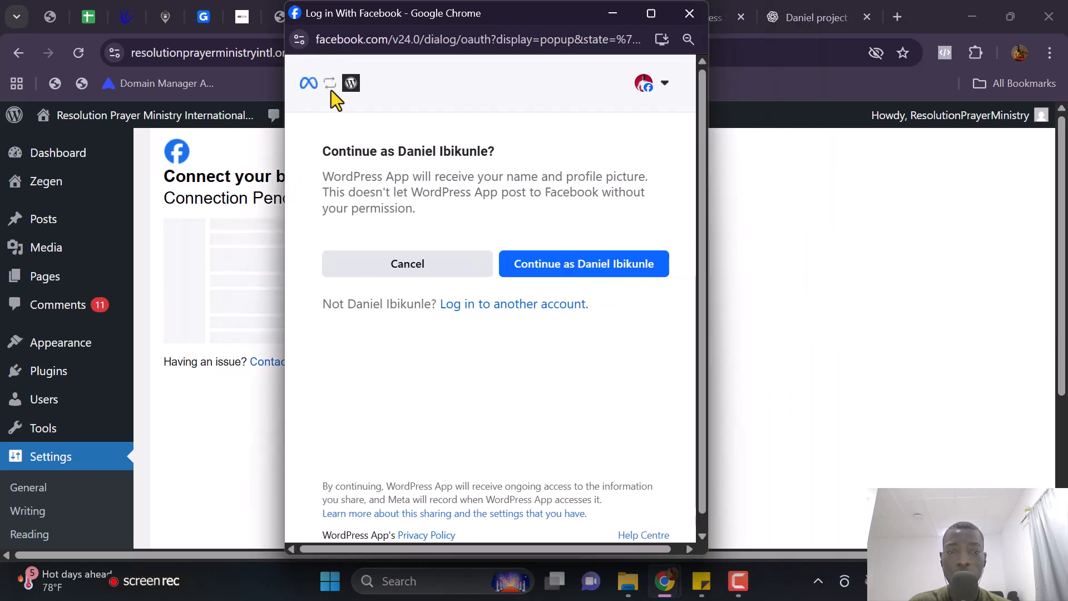
left_click(591, 275)
left_click(578, 498)
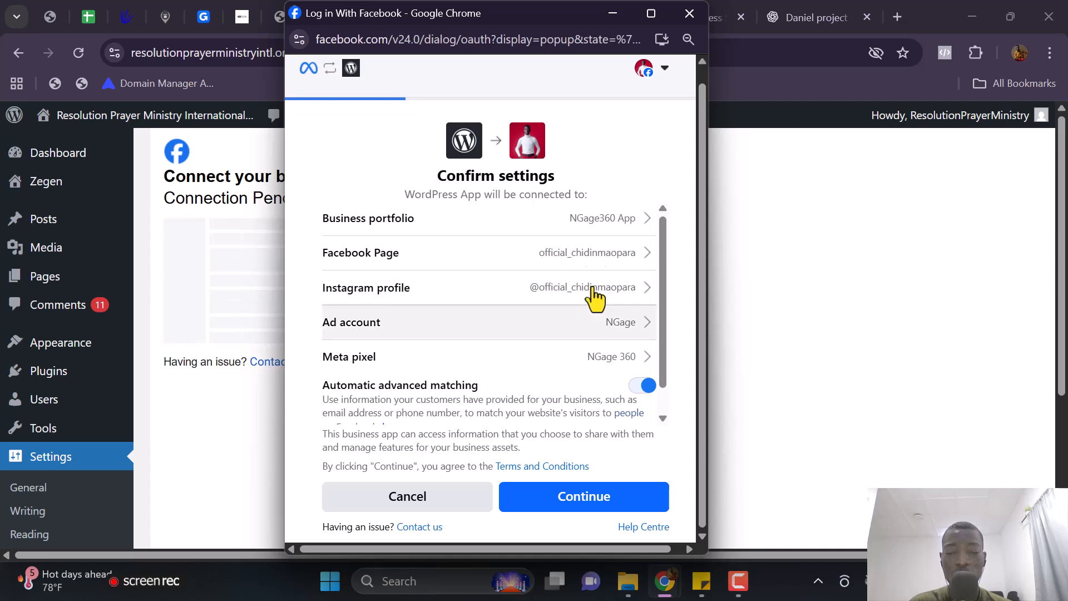
Step: Change the connection's business portfolio to the one created on 2 Jul 2023 and proceed to the Facebook Page selection
left_click(582, 228)
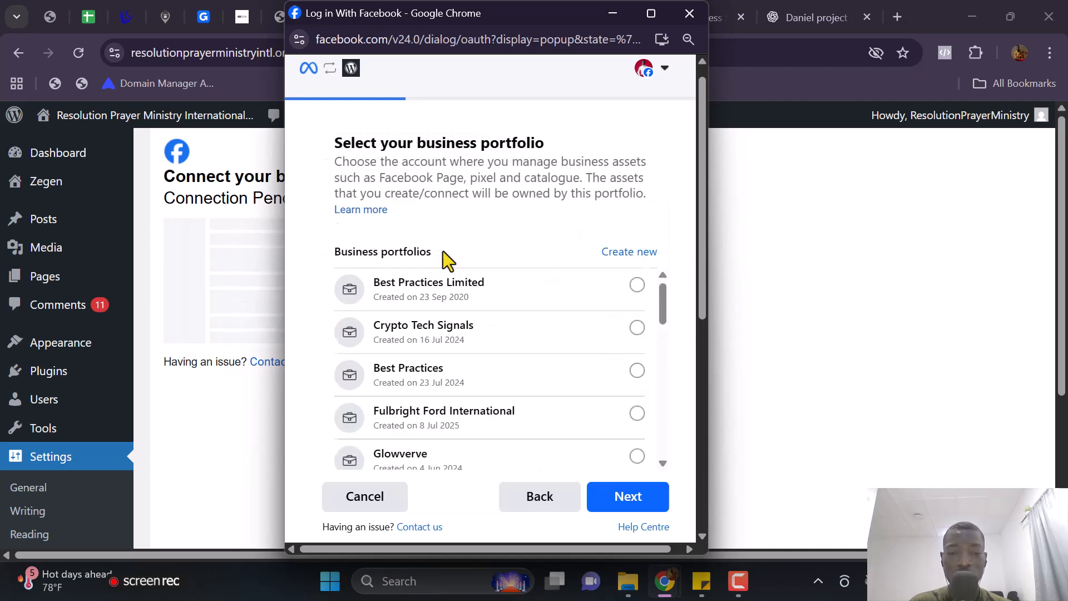
scroll(445, 344, "down", 3)
scroll(468, 435, "down", 5)
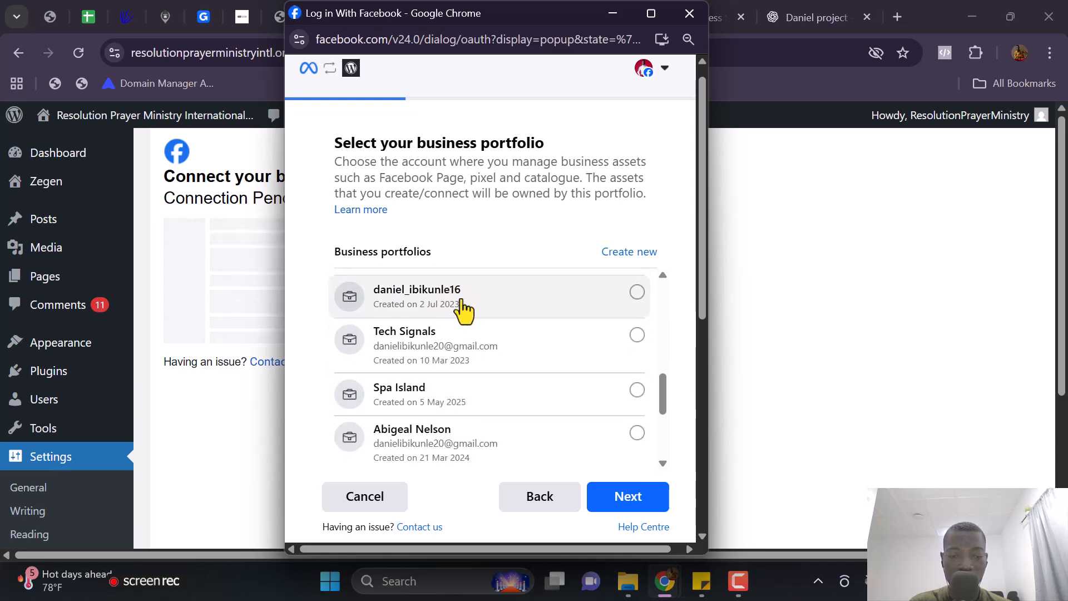
scroll(475, 356, "down", 3)
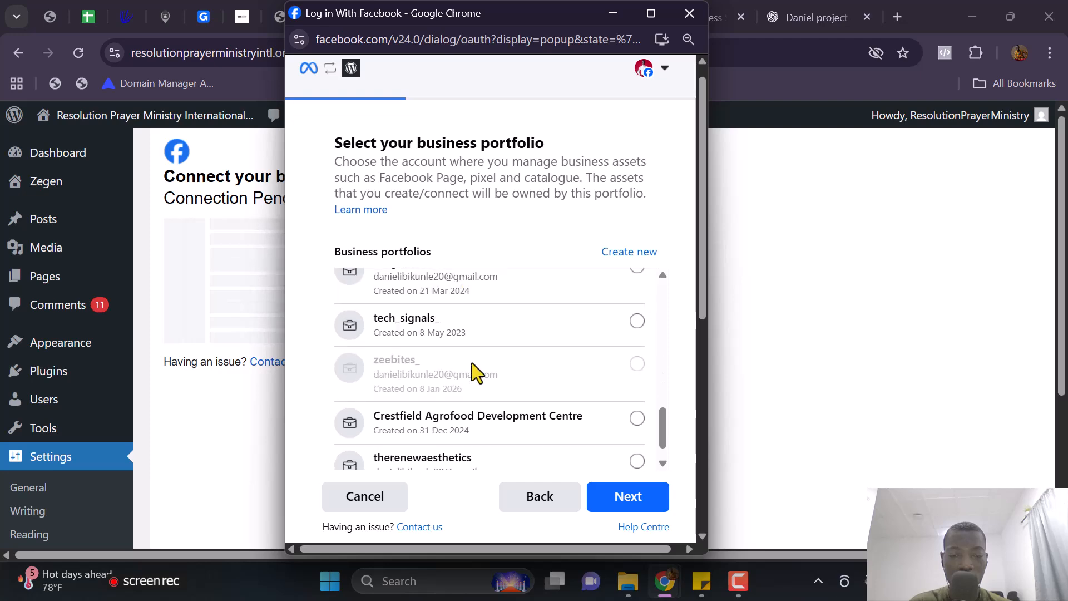
scroll(477, 402, "up", 10)
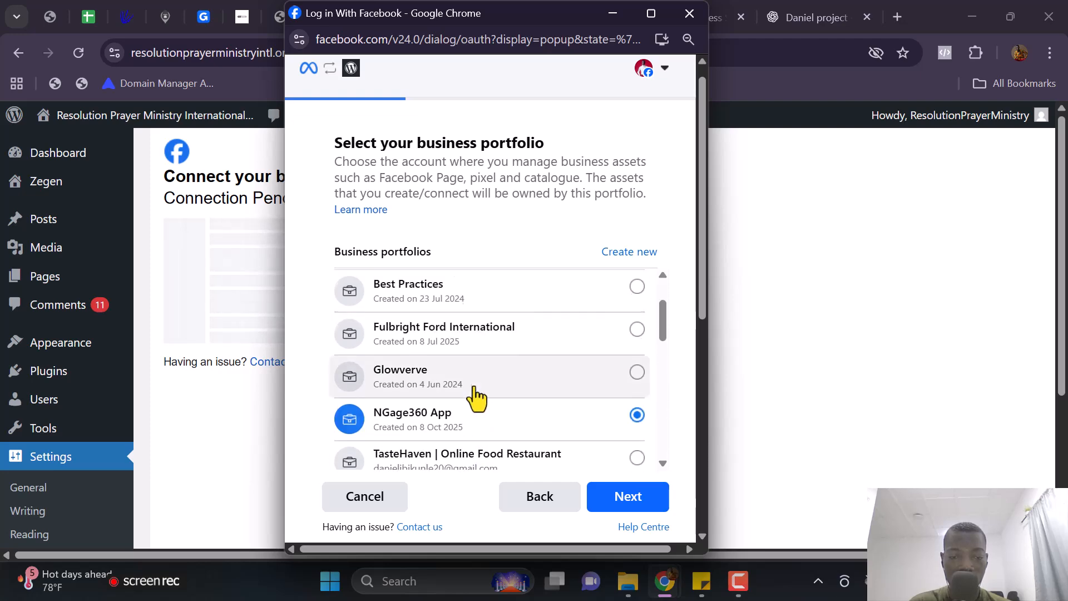
scroll(476, 397, "down", 4)
scroll(470, 390, "down", 4)
scroll(462, 367, "up", 2)
left_click(636, 349)
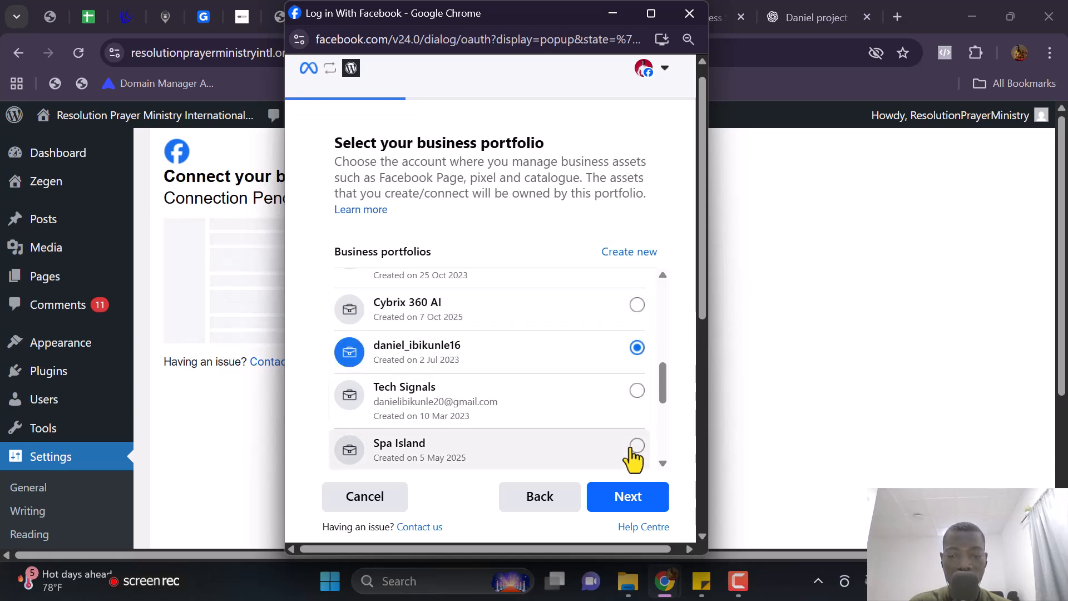
left_click(632, 506)
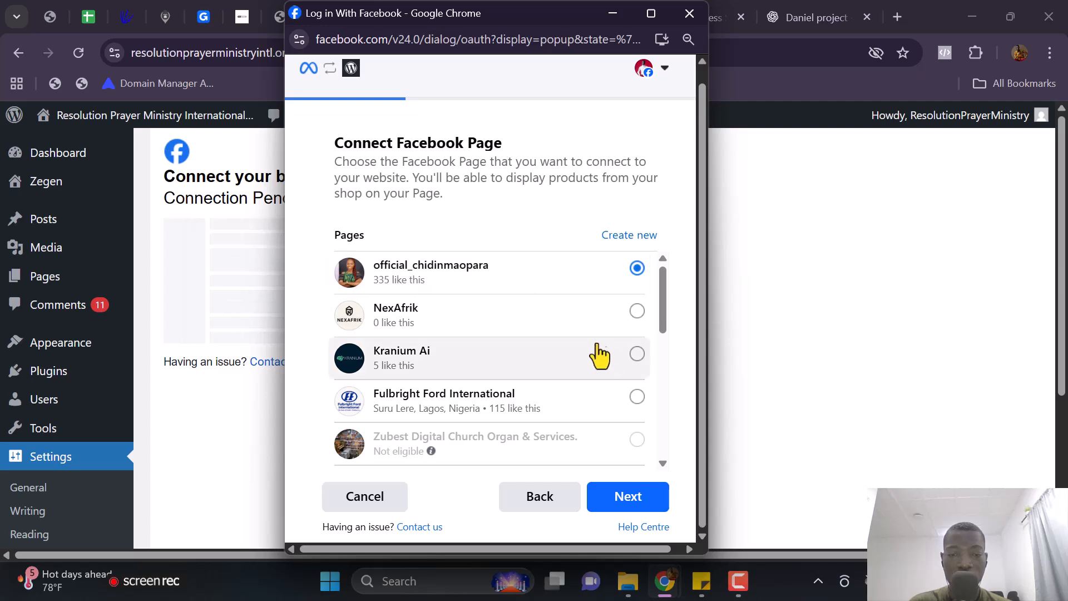
Step: Choose Test Real Estate as the Facebook Page to connect and continue to the Instagram selection
scroll(556, 367, "down", 3)
scroll(556, 370, "up", 3)
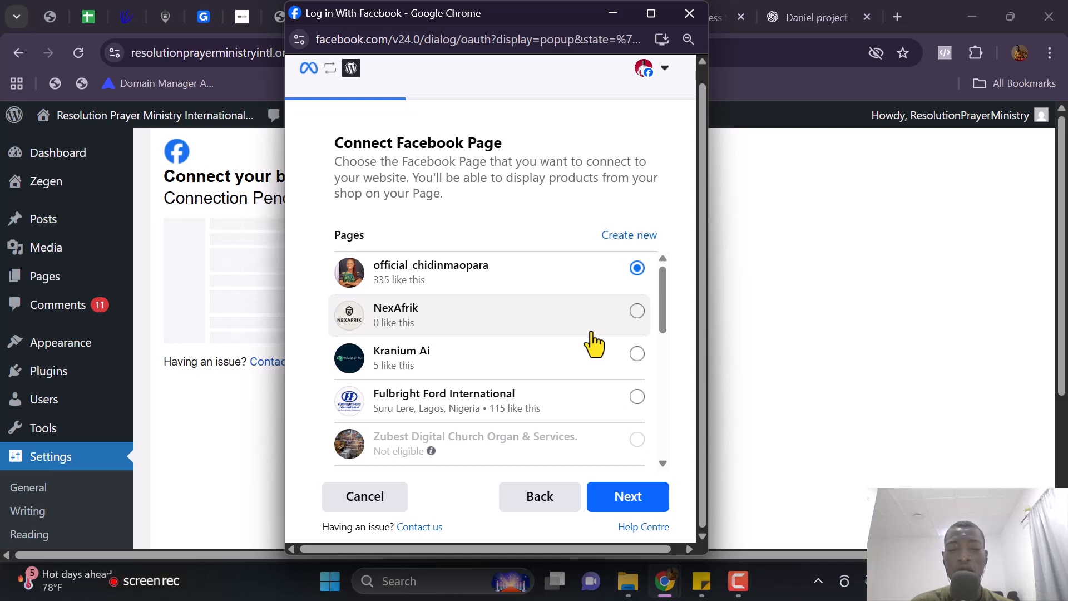
key("F9")
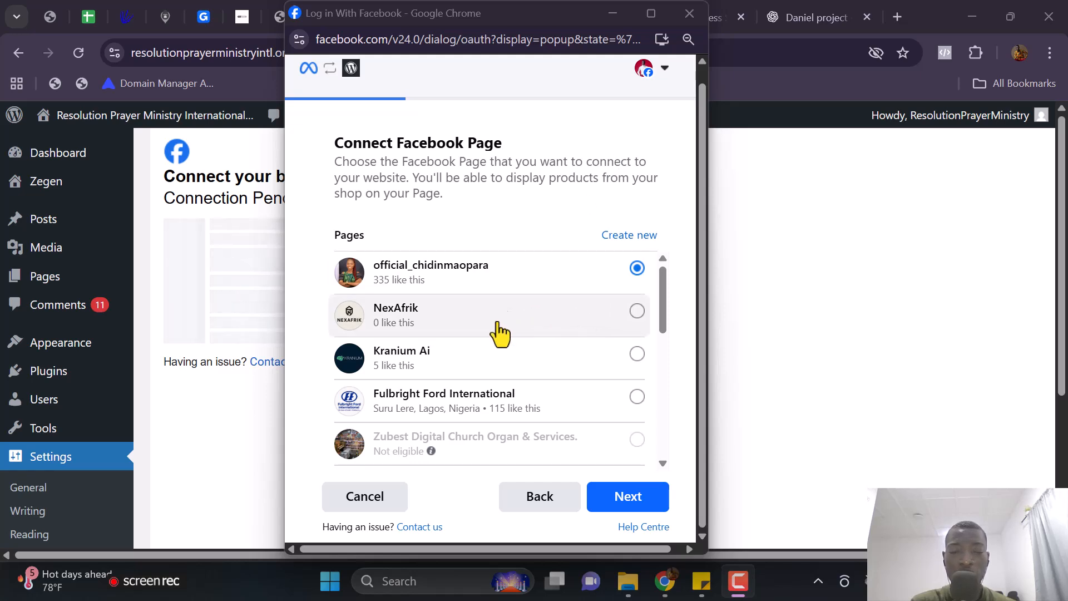
scroll(490, 367, "down", 4)
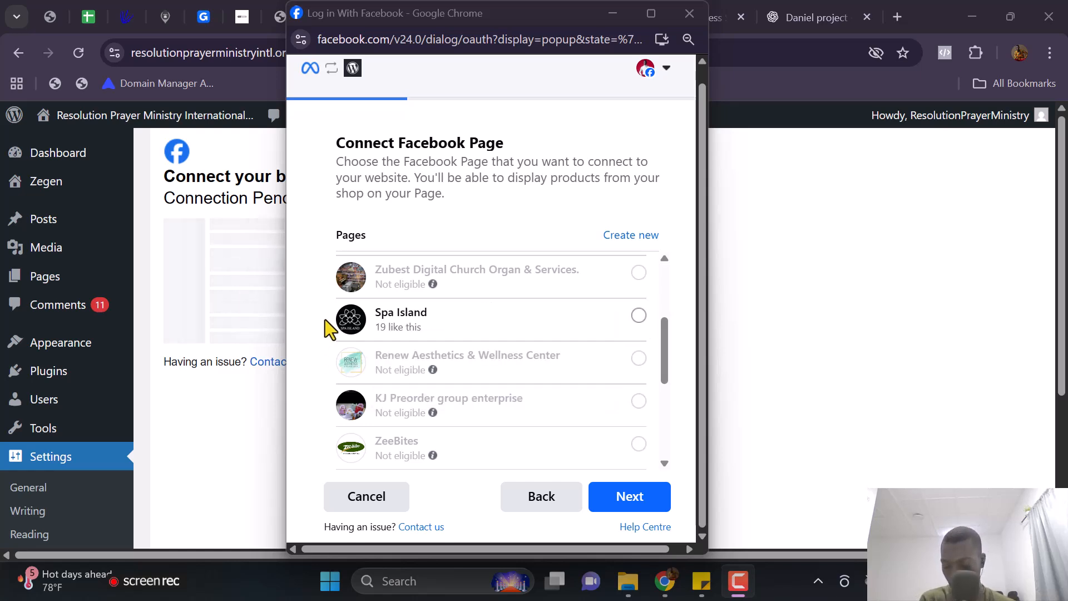
scroll(473, 347, "down", 4)
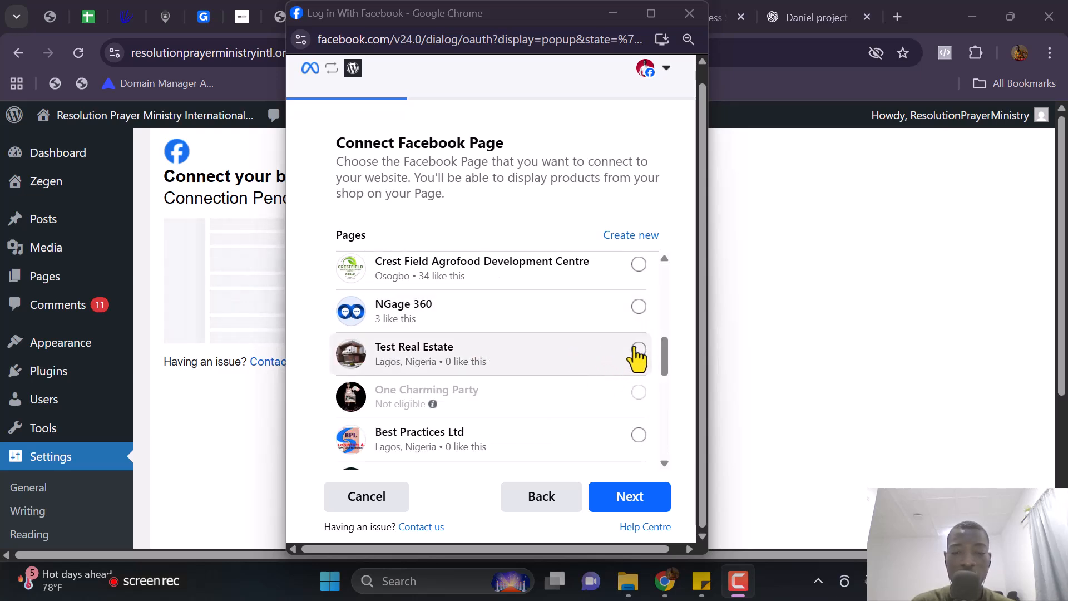
left_click(625, 348)
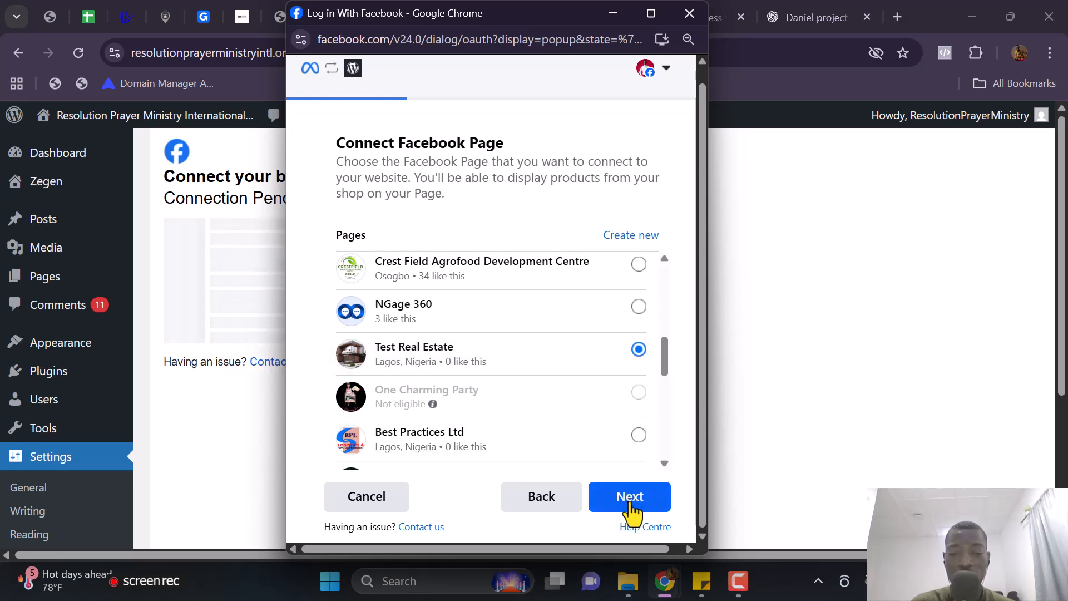
scroll(609, 436, "down", 3)
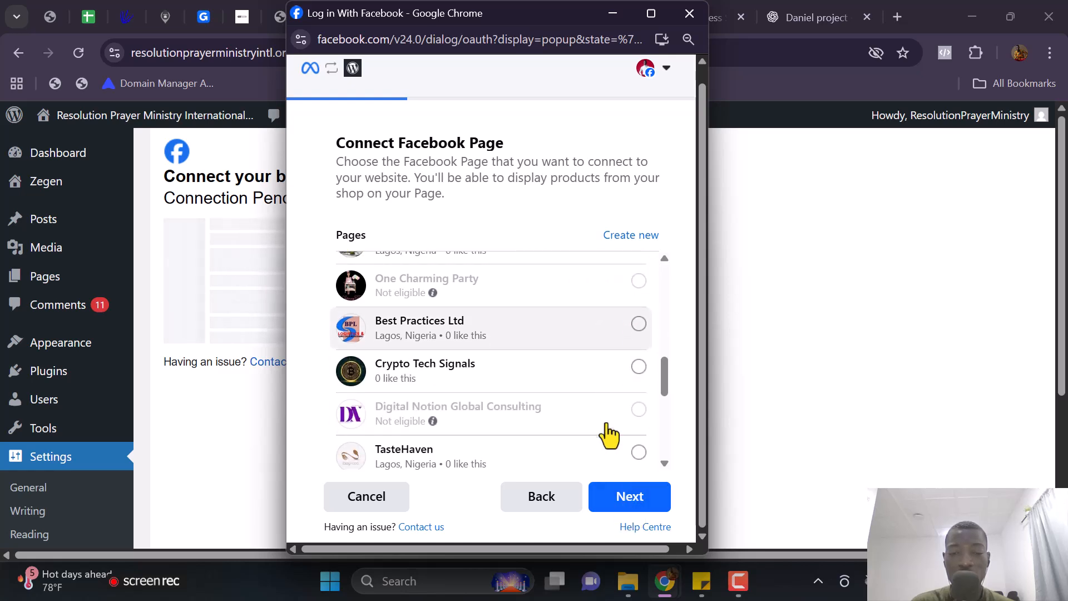
scroll(620, 357, "up", 2)
scroll(588, 317, "up", 1)
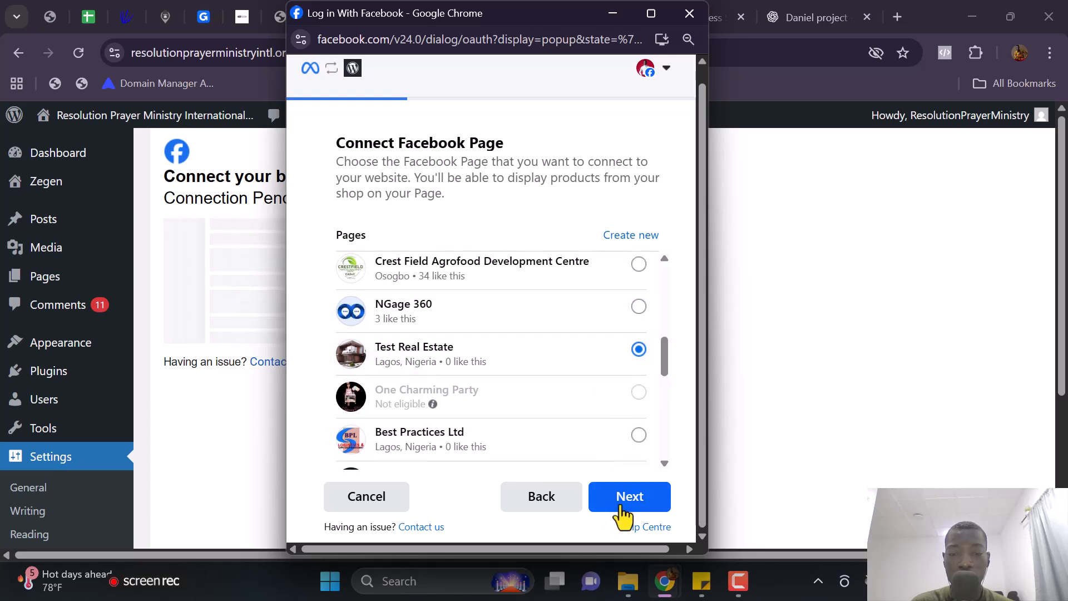
left_click(627, 512)
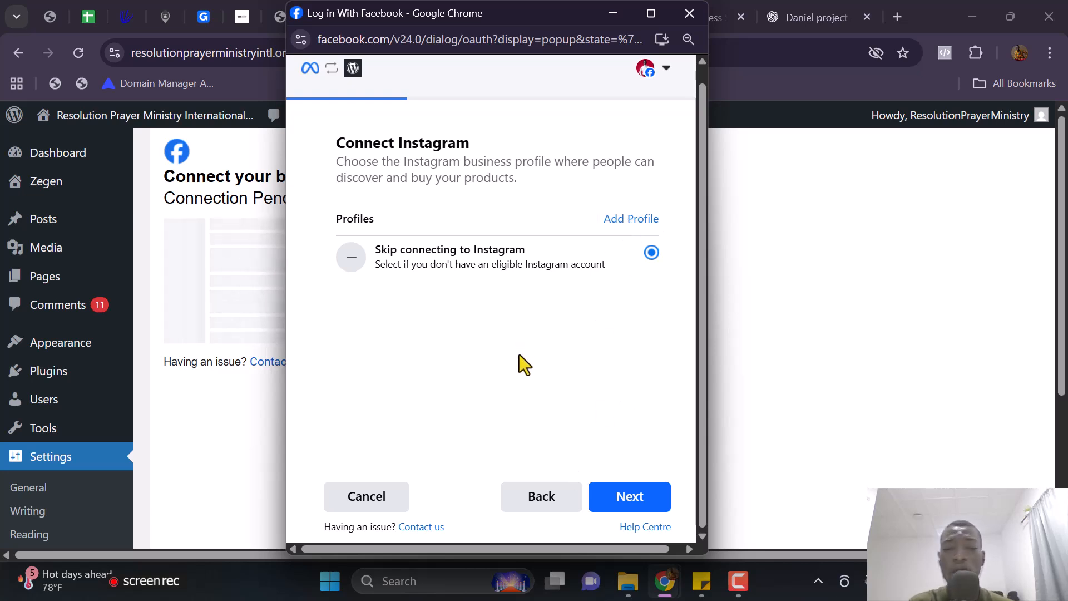
Step: Skip connecting to Instagram and choose Social Media For Clients as the ad account
left_click(628, 495)
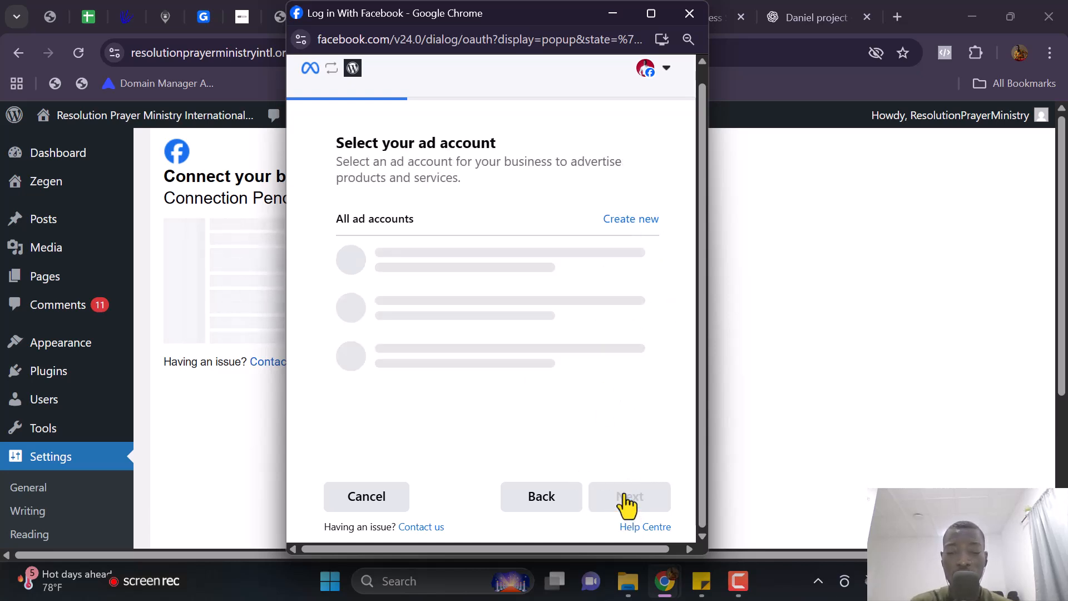
scroll(523, 328, "down", 5)
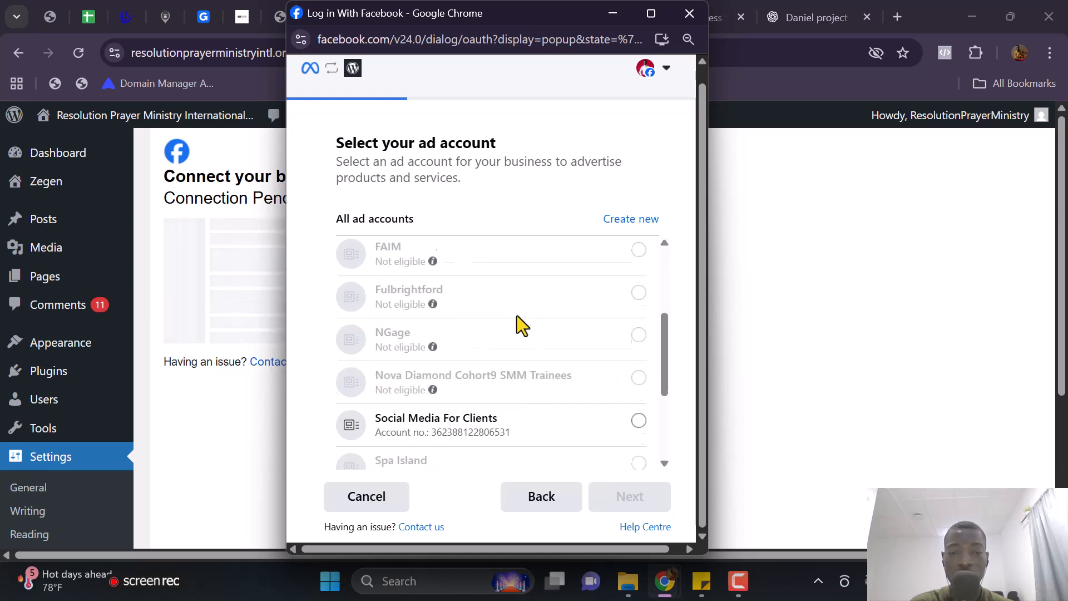
scroll(513, 317, "up", 2)
scroll(517, 318, "down", 2)
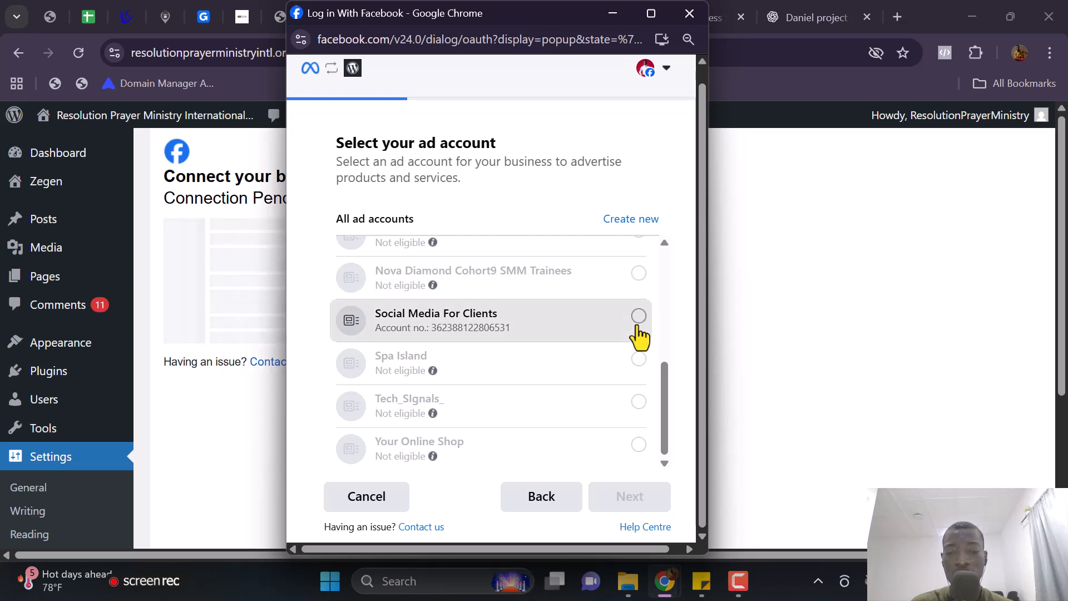
left_click(638, 317)
left_click(632, 498)
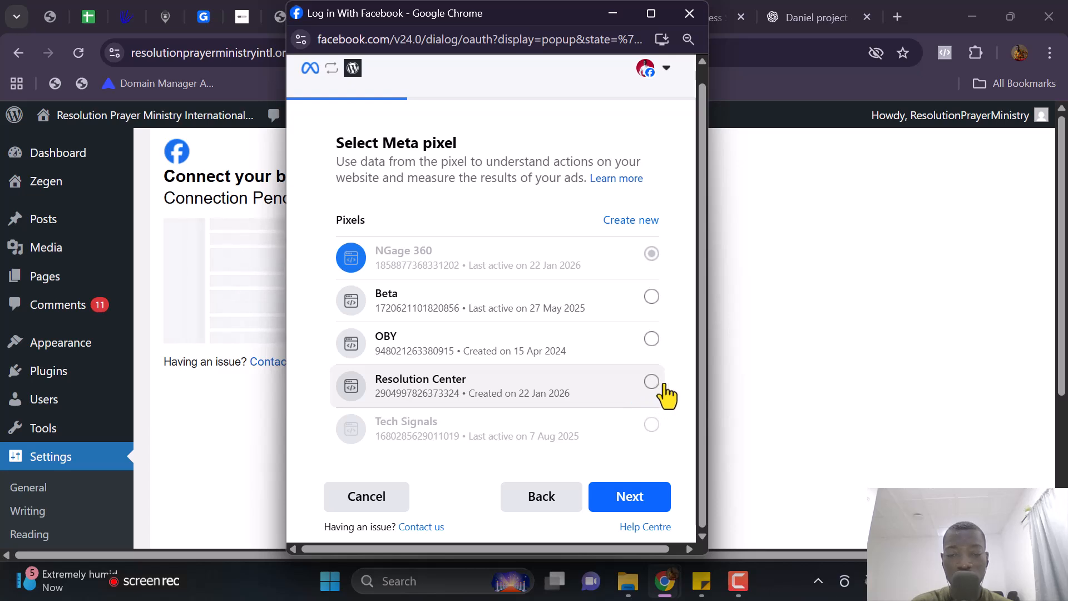
Step: Choose the Resolution Center Meta pixel, then review and accept the WordPress App connection settings
left_click(651, 383)
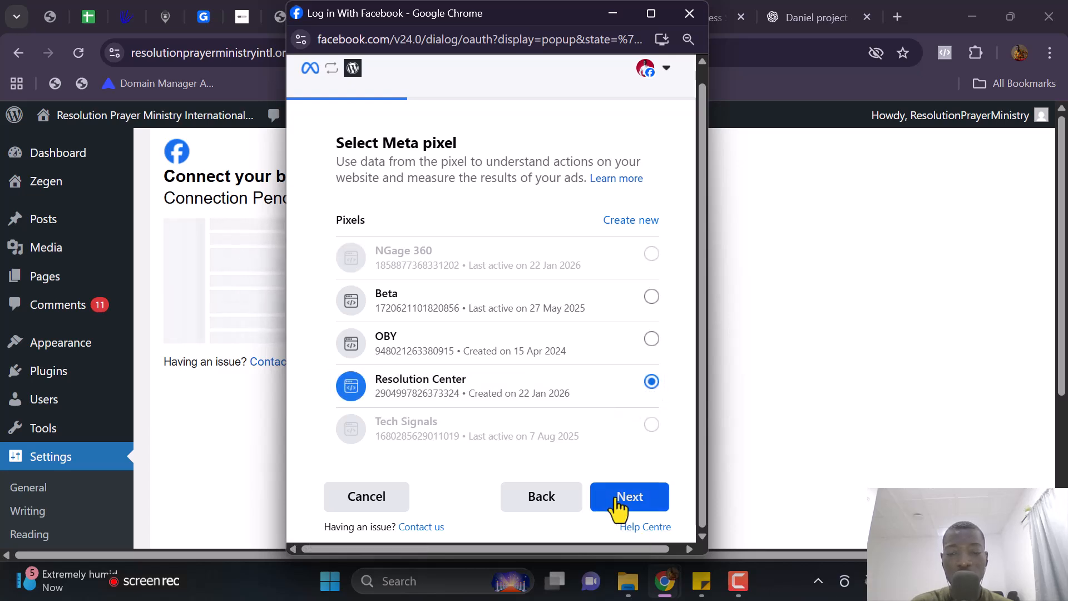
left_click(618, 504)
scroll(578, 362, "down", 1)
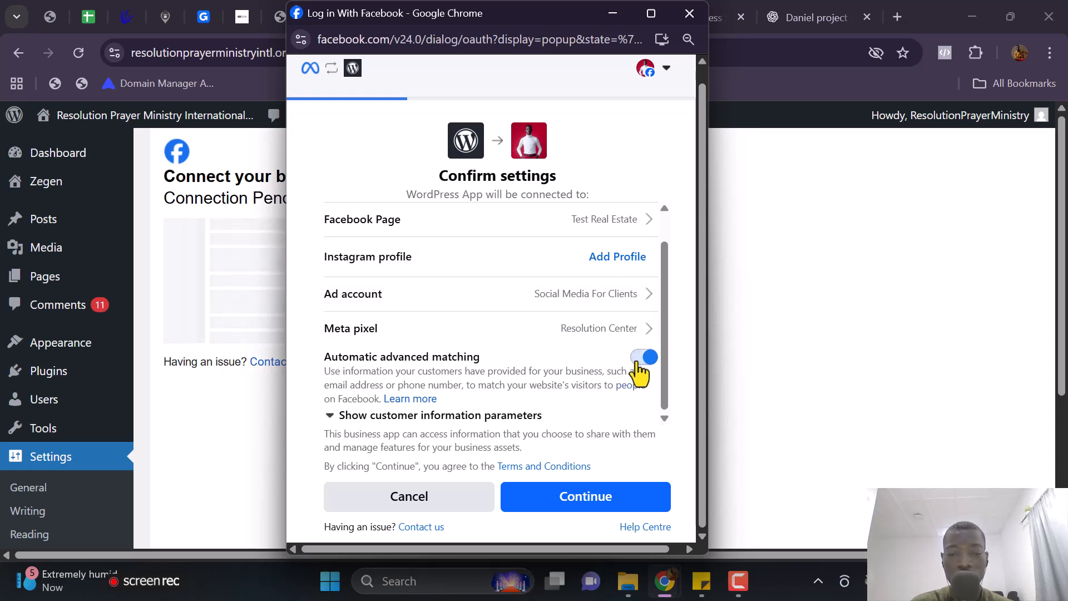
scroll(497, 328, "up", 1)
scroll(495, 312, "down", 1)
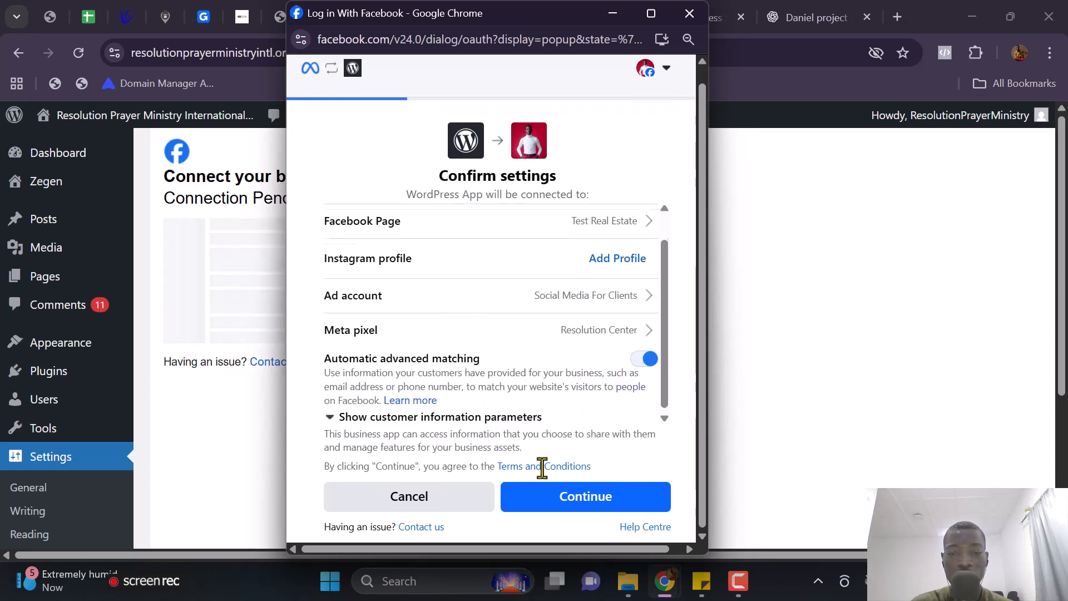
left_click(567, 517)
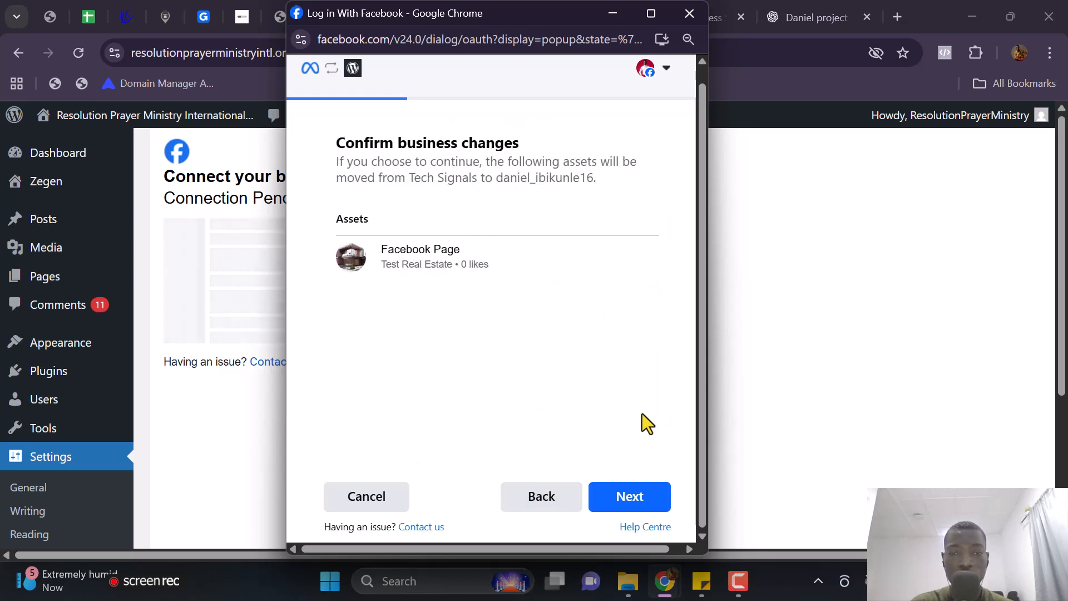
Step: Accept moving the Test Real Estate Page to the chosen portfolio and approve the WordPress App permissions
left_click(648, 500)
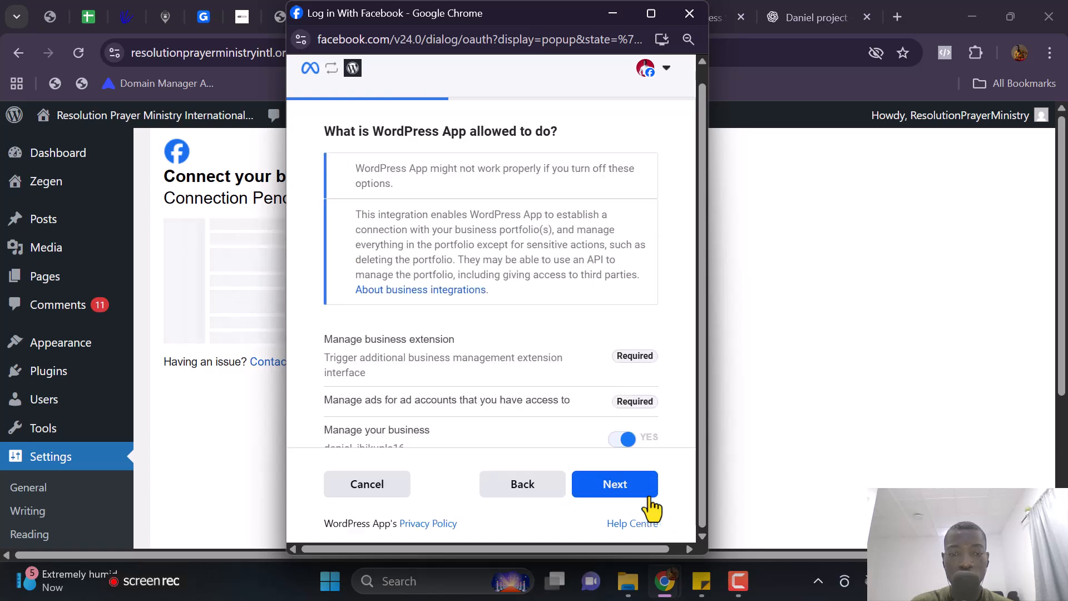
scroll(573, 361, "down", 1)
left_click(609, 483)
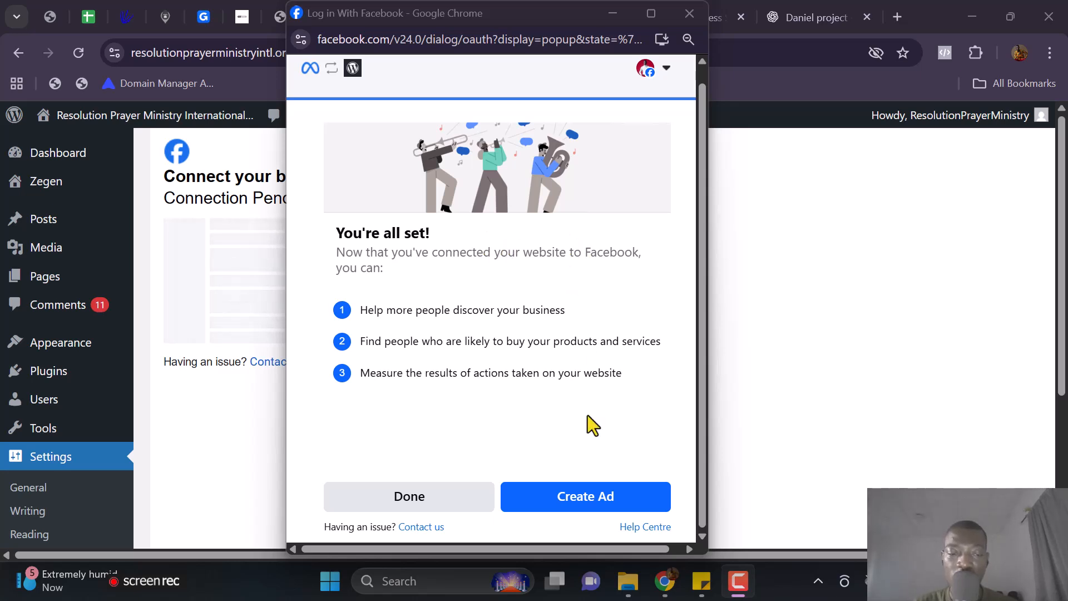
Step: Finish the Facebook connection dialog and confirm sharing the system user token with the website
scroll(430, 201, "up", 1)
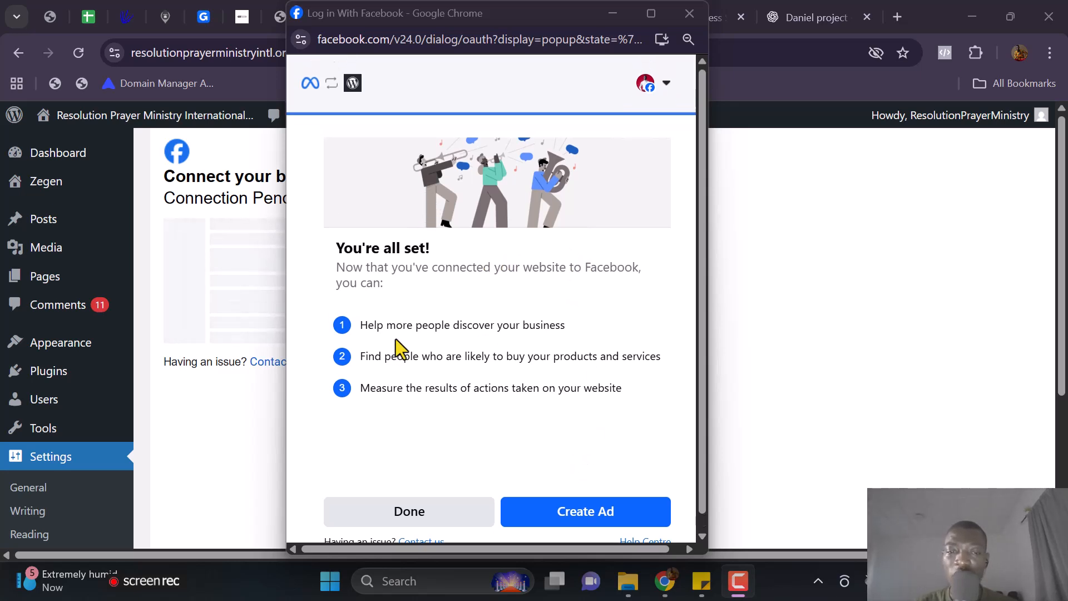
left_click(396, 512)
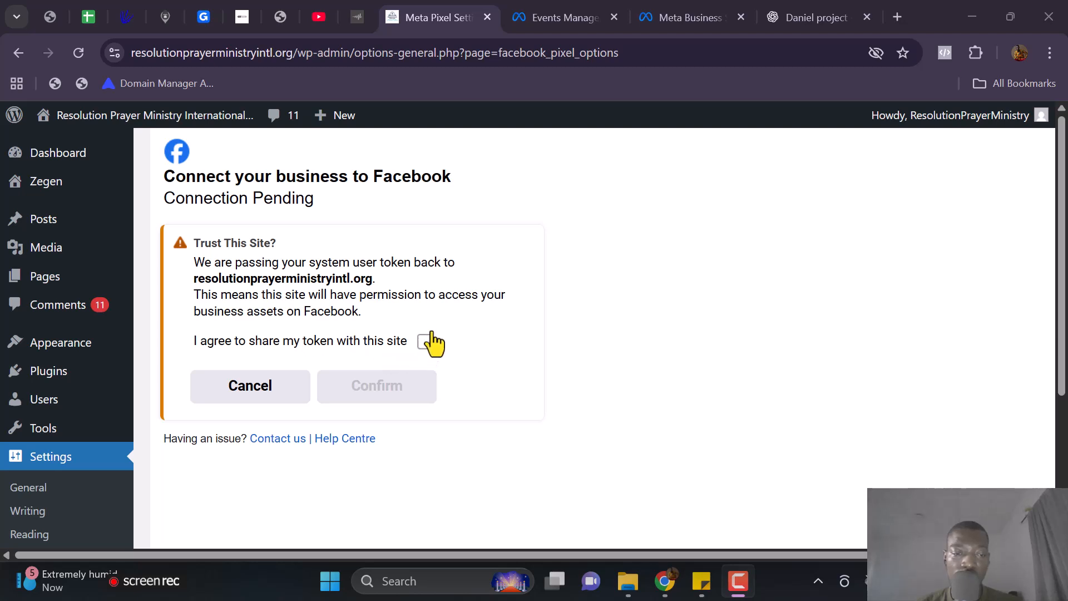
left_click(426, 342)
left_click(410, 393)
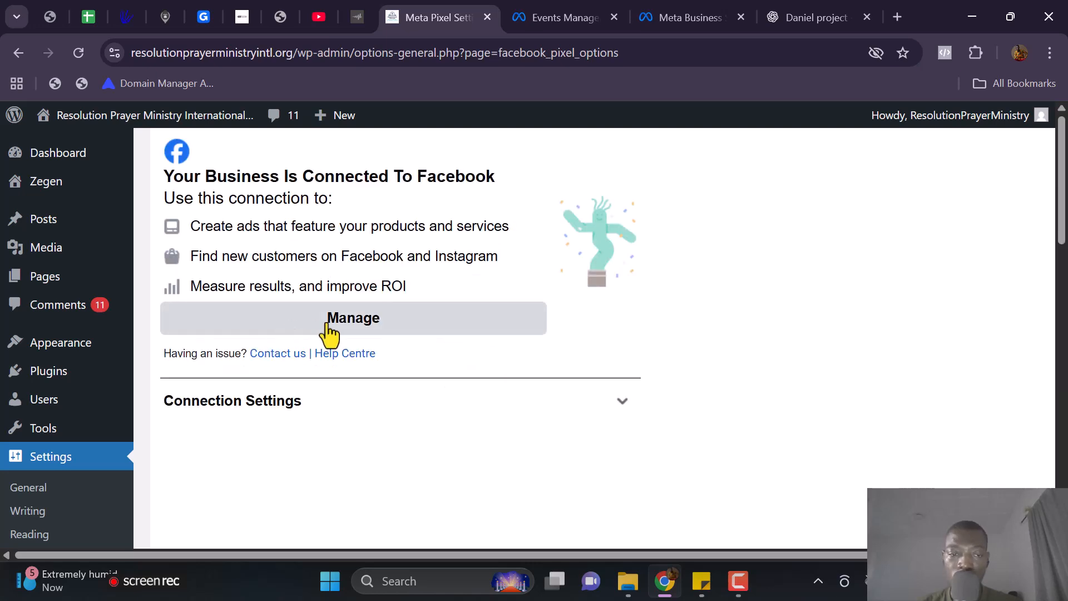
Step: Examine the plugin's connection settings, including the pixel ID and the test event section
left_click(619, 414)
scroll(312, 312, "down", 1)
scroll(300, 268, "up", 1)
scroll(406, 202, "down", 15)
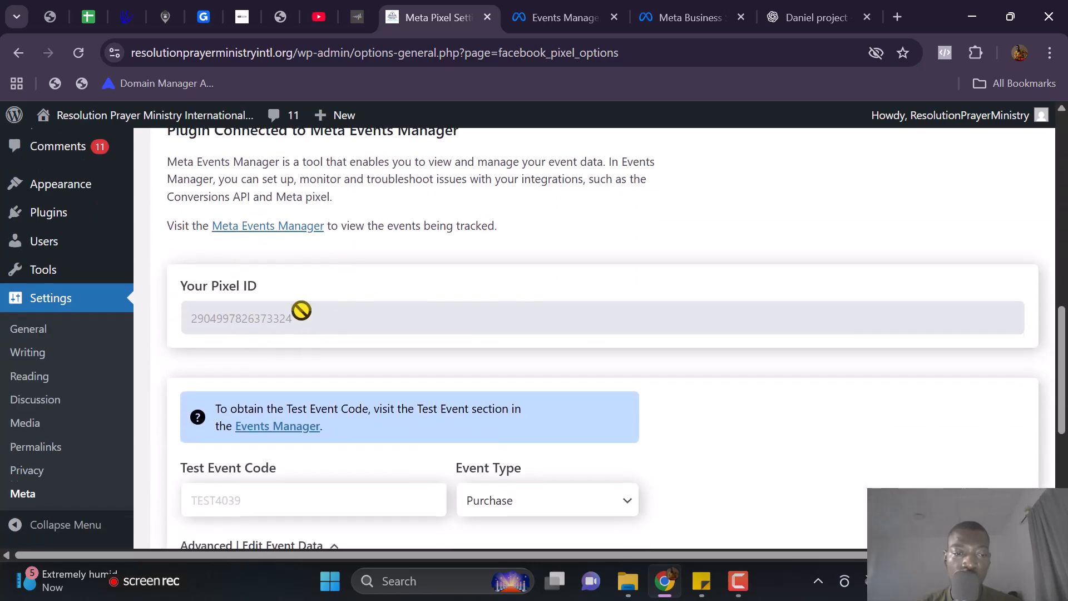
scroll(301, 310, "down", 5)
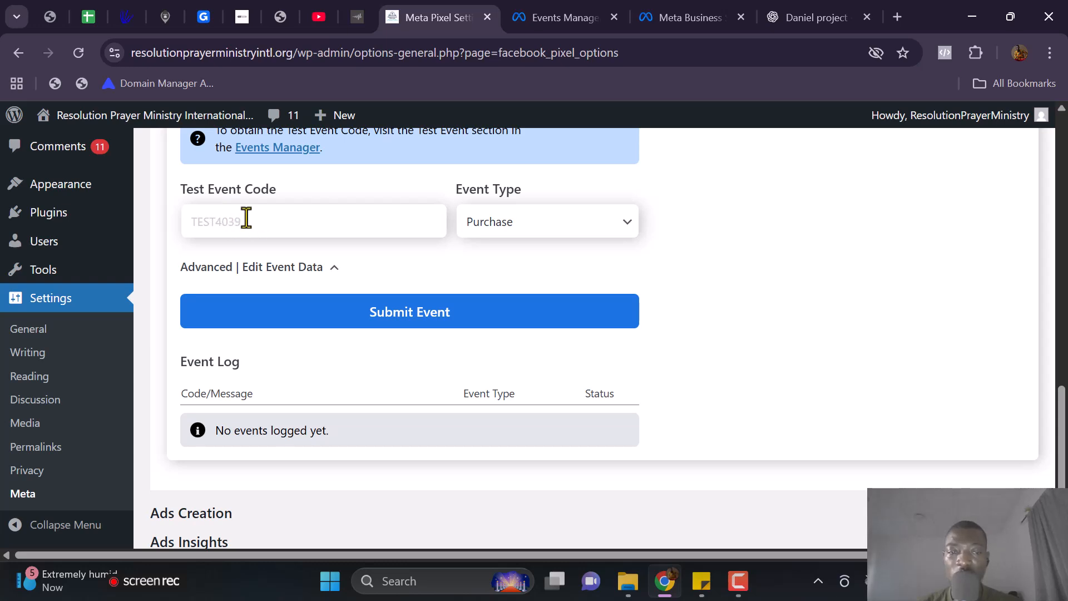
scroll(310, 221, "up", 1)
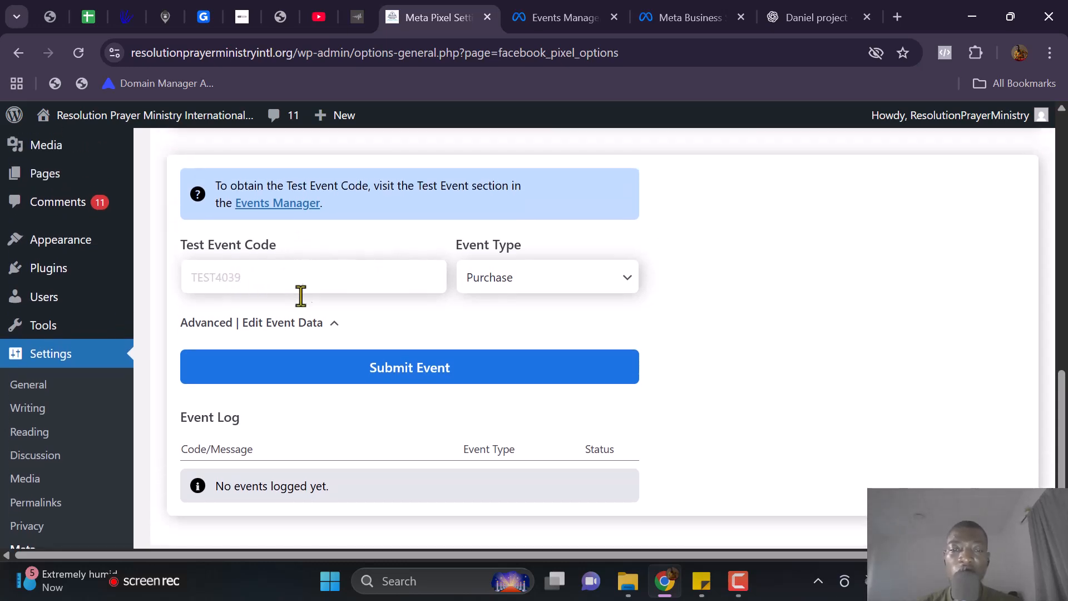
Step: Check the Verify connection stage in Events Manager, then copy the website's link address from the WordPress admin
left_click(561, 10)
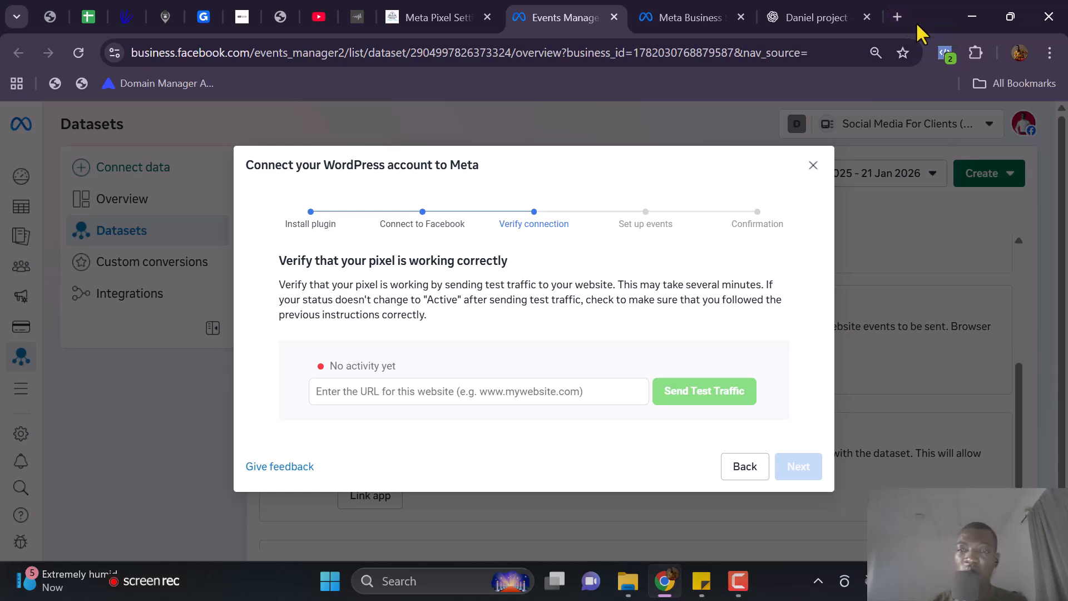
left_click(437, 18)
mouse_move(72, 117)
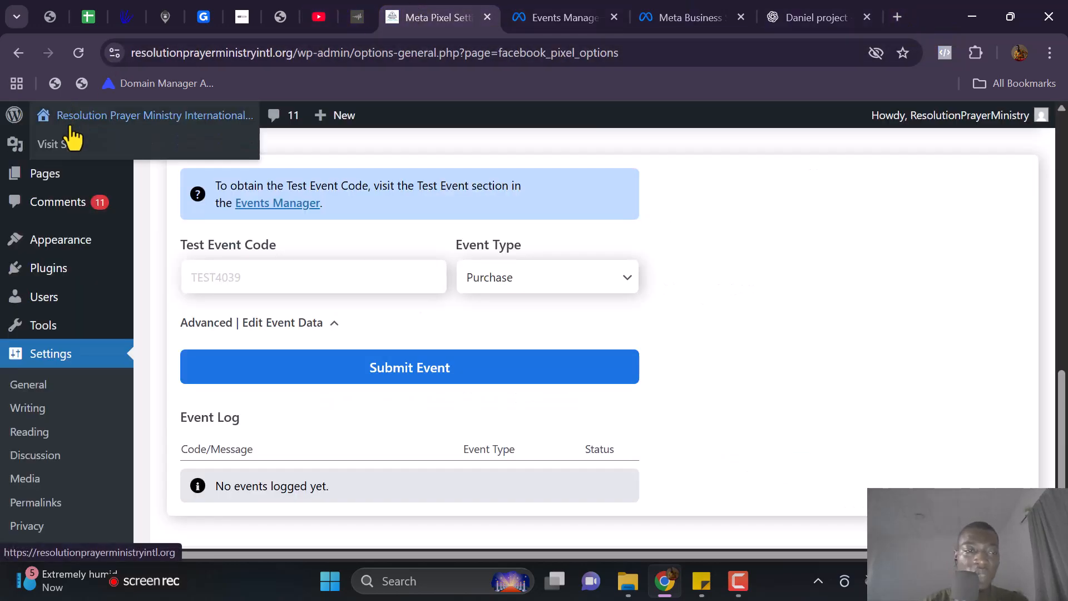
right_click(67, 140)
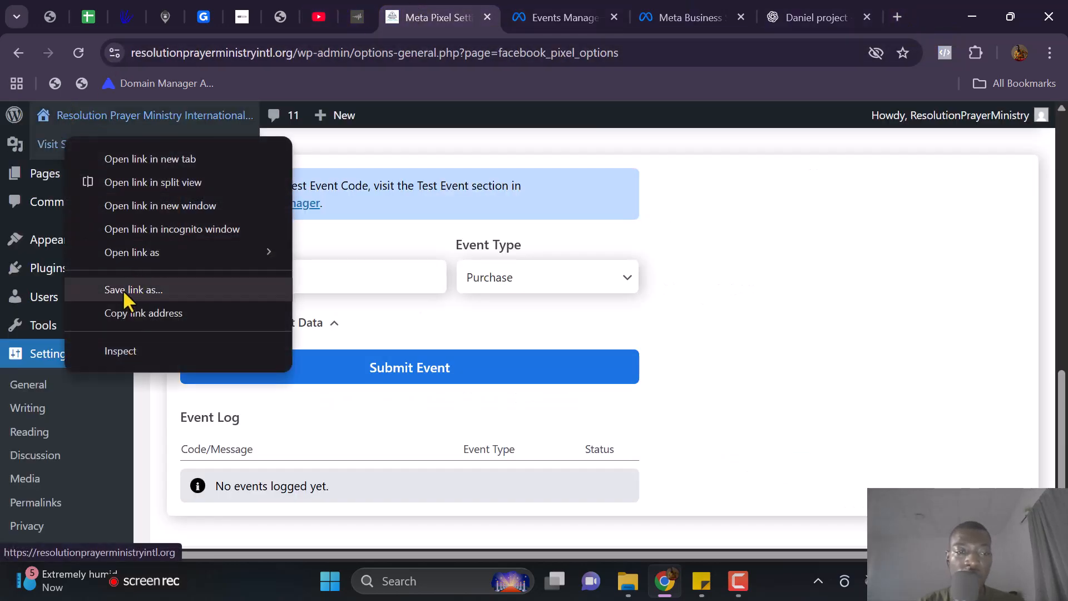
left_click(117, 312)
Step: Paste the website's address into the Verify connection stage in Events Manager and send test traffic to it
left_click(634, 14)
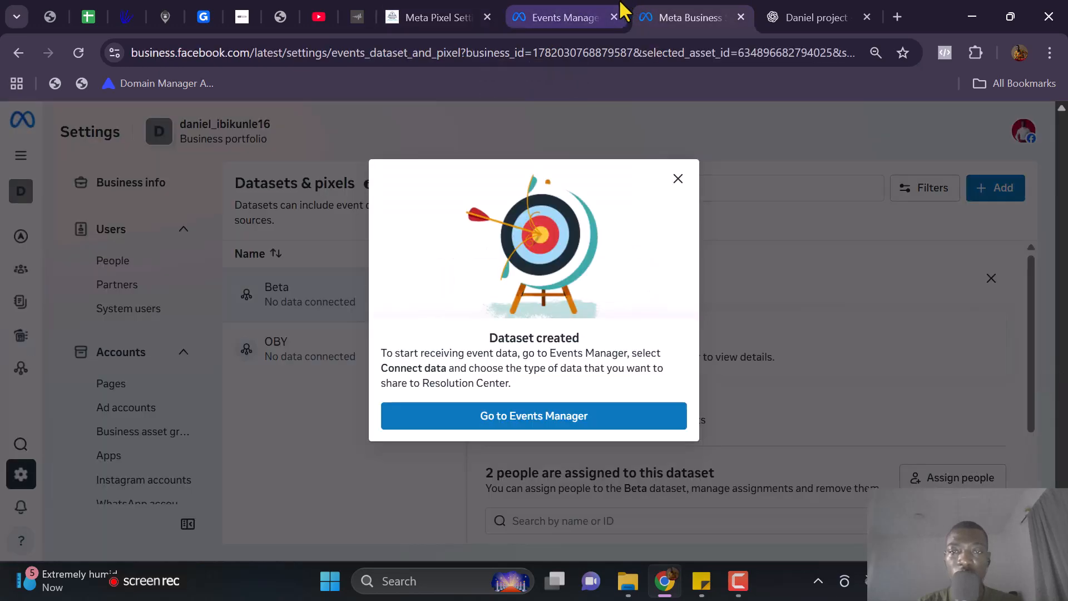
left_click(556, 14)
left_click(425, 395)
right_click(425, 395)
left_click(456, 370)
left_click(660, 402)
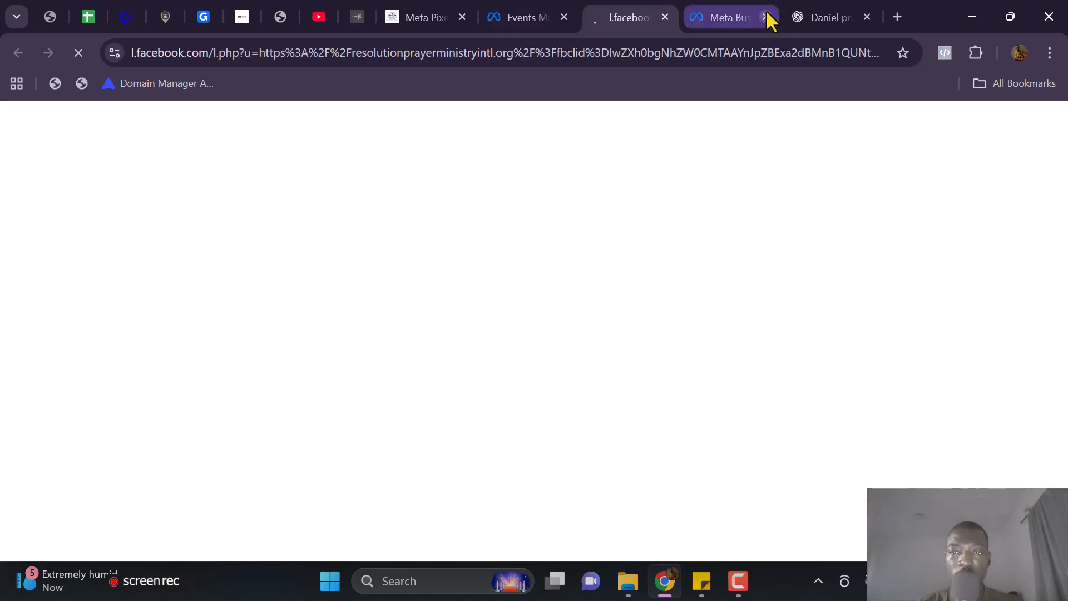
Step: Close the extra Meta Business tab and inspect the website's landing page with Meta Pixel Helper for a detected pixel
left_click(765, 16)
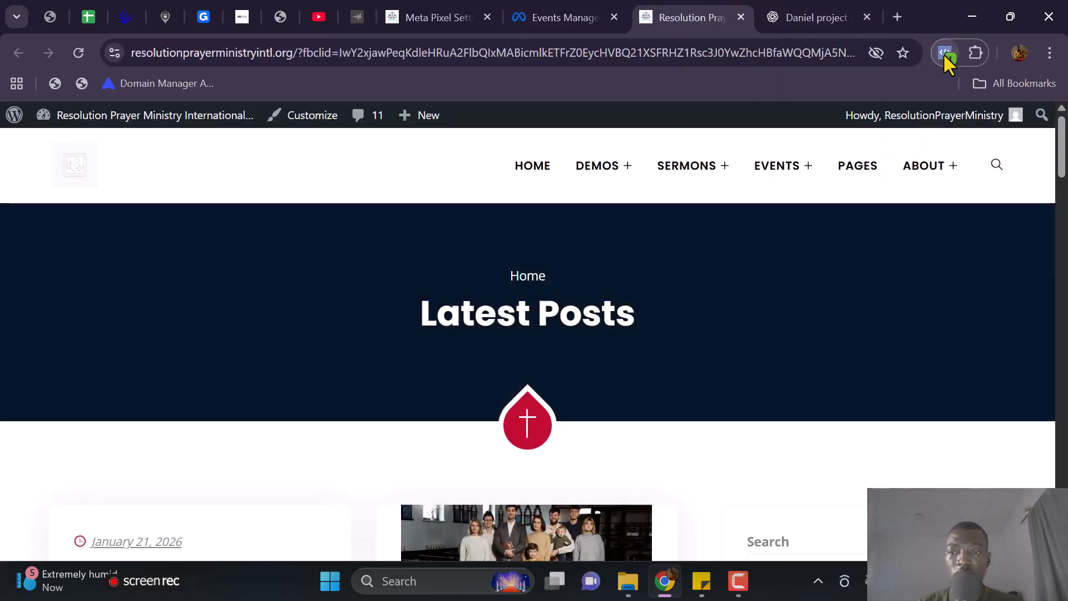
left_click(944, 53)
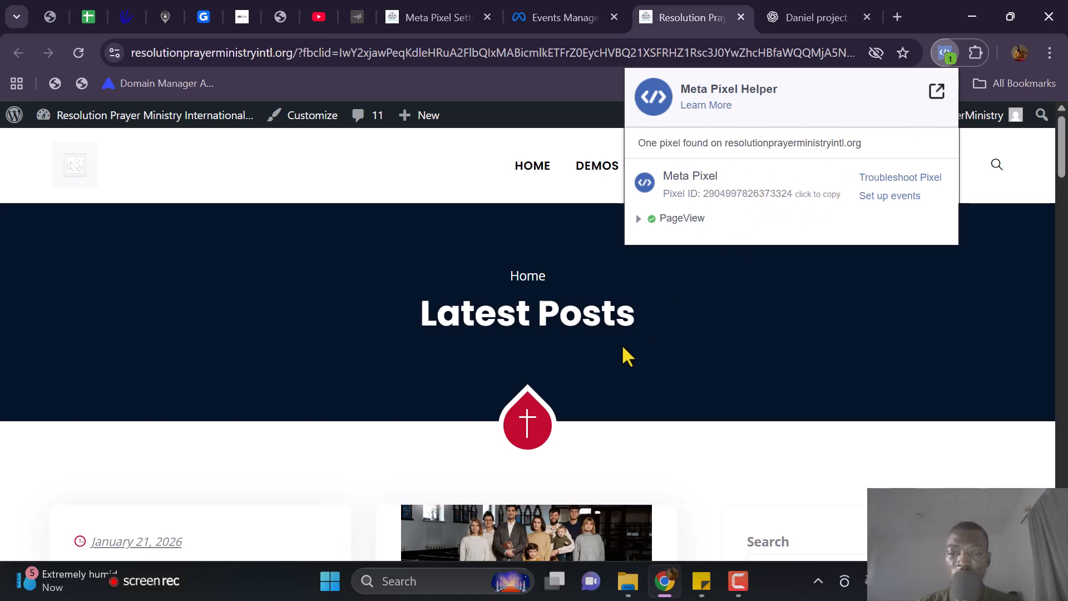
scroll(479, 361, "down", 10)
scroll(475, 348, "up", 8)
scroll(475, 348, "up", 5)
left_click(265, 290)
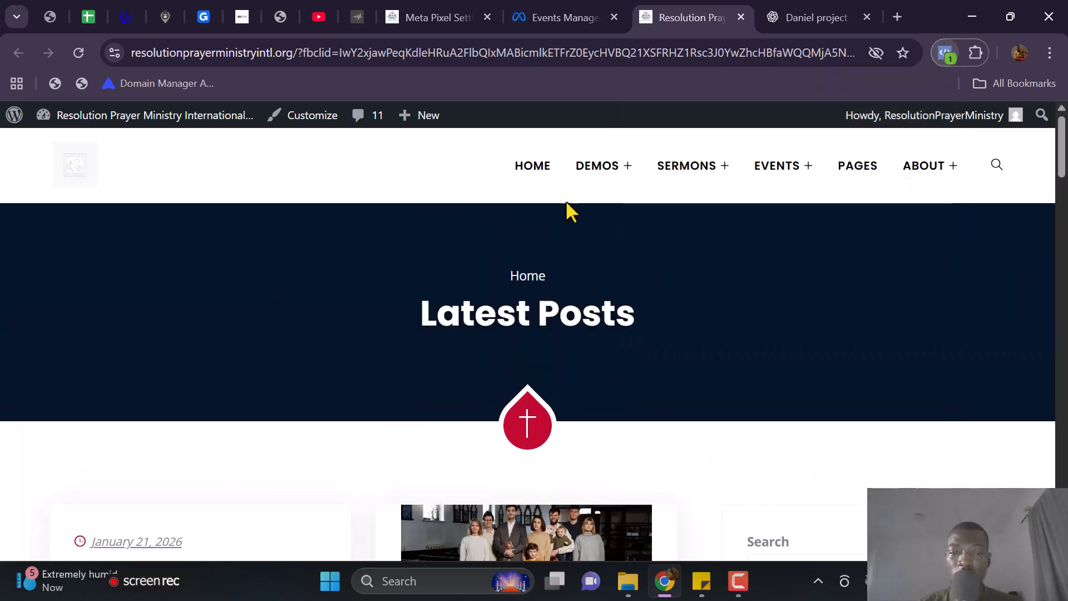
Step: Open the website's Grace Home Page demo and look through it to generate test traffic
mouse_move(586, 177)
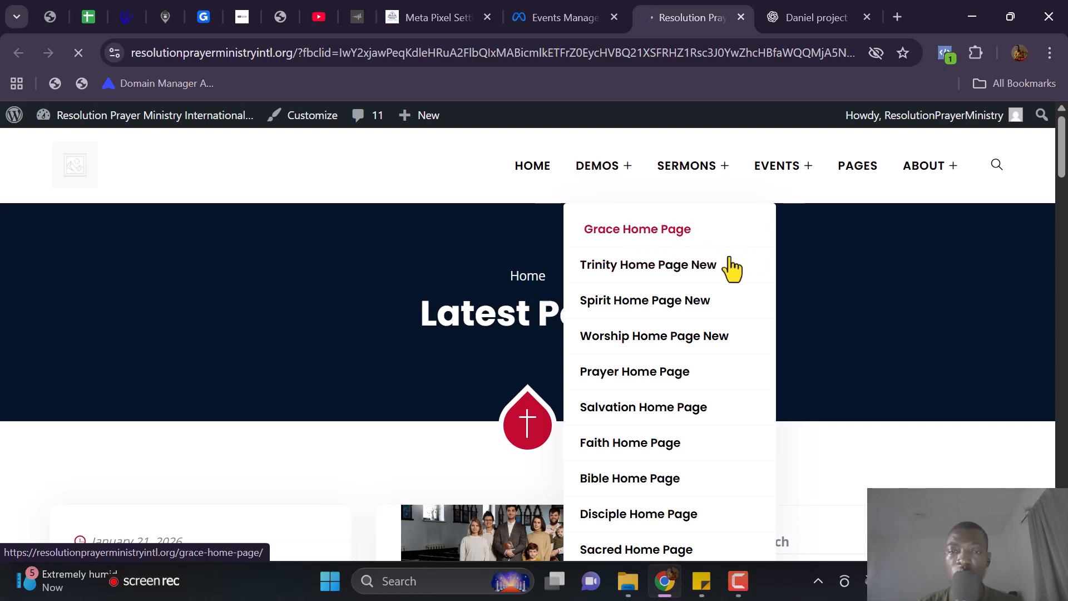
left_click(656, 231)
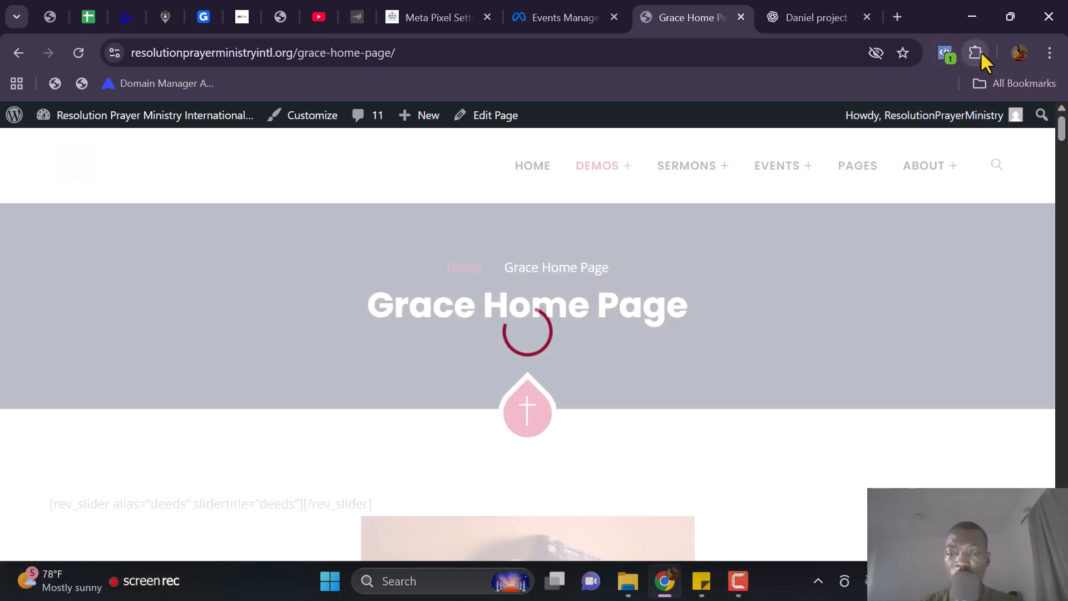
scroll(859, 284, "down", 15)
scroll(880, 306, "up", 15)
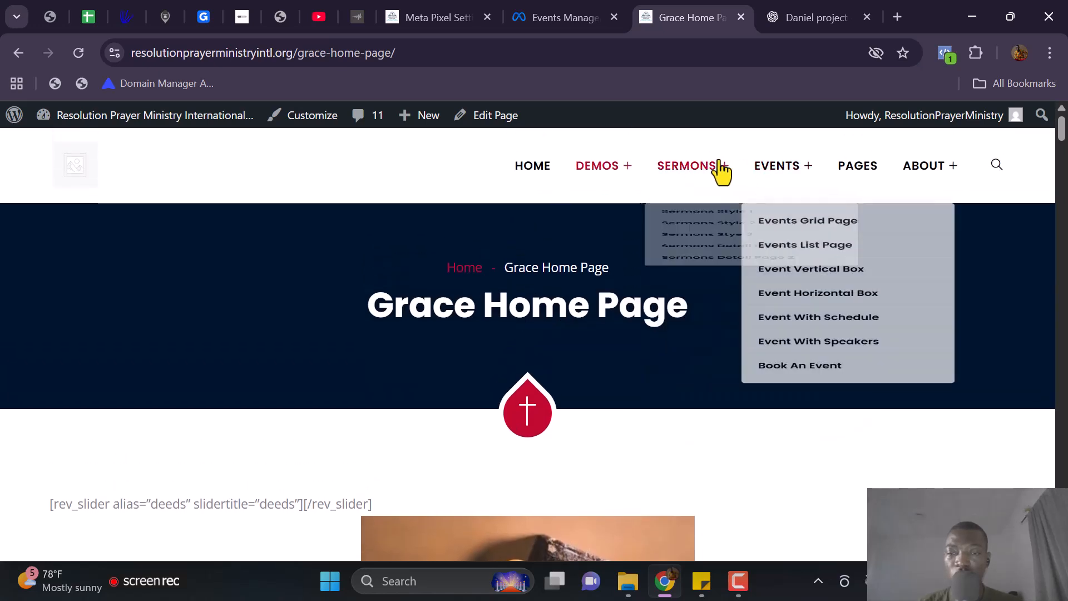
Step: Open the first sermons page, inspect it with Meta Pixel Helper, and go back to the site's home page
left_click(723, 245)
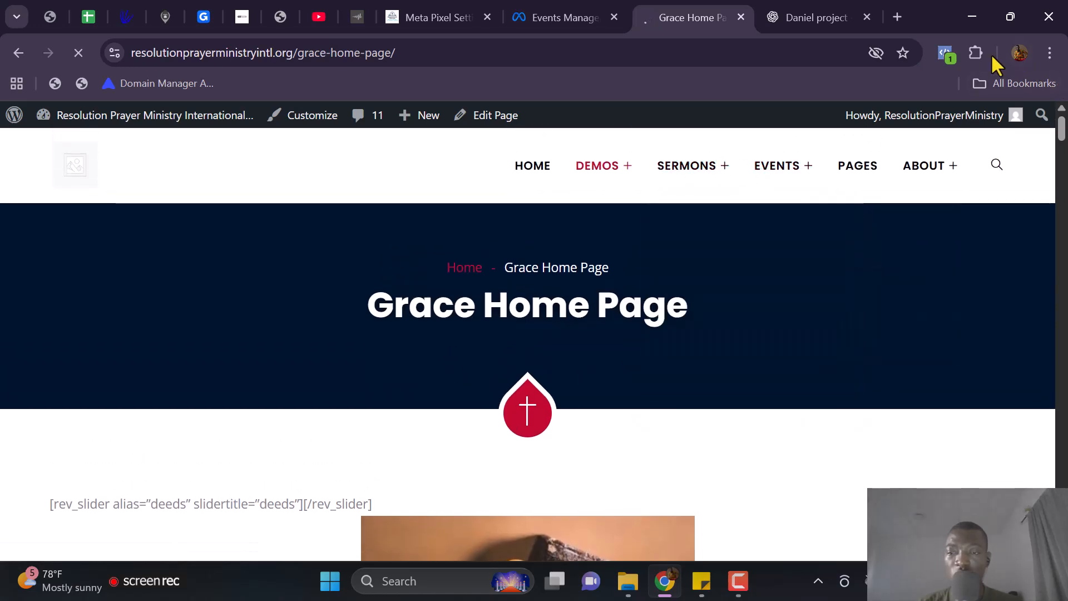
left_click(945, 53)
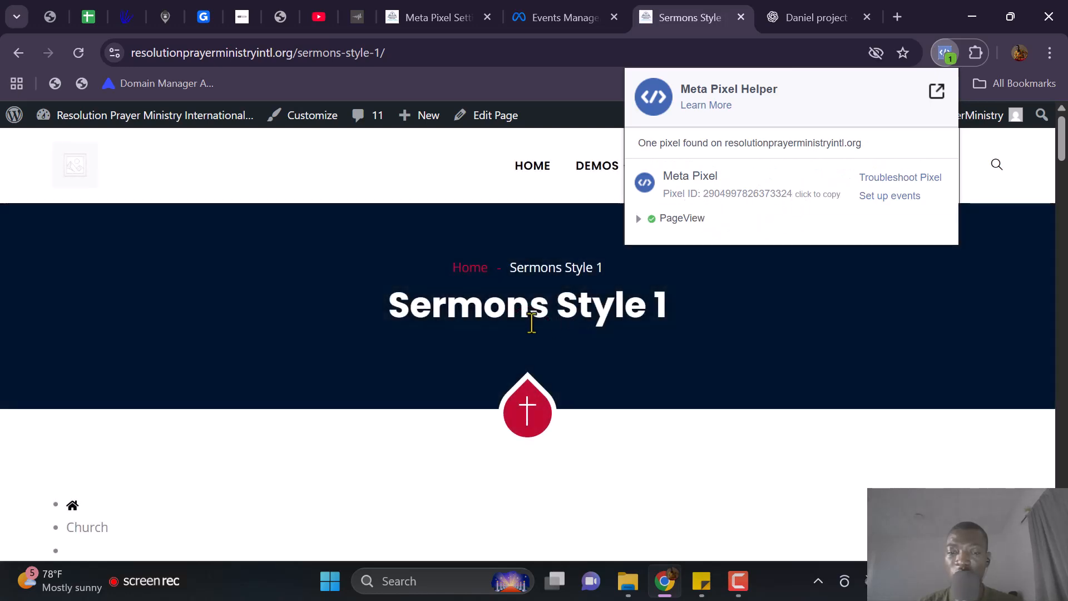
left_click(531, 327)
scroll(533, 330, "down", 4)
scroll(520, 286, "up", 5)
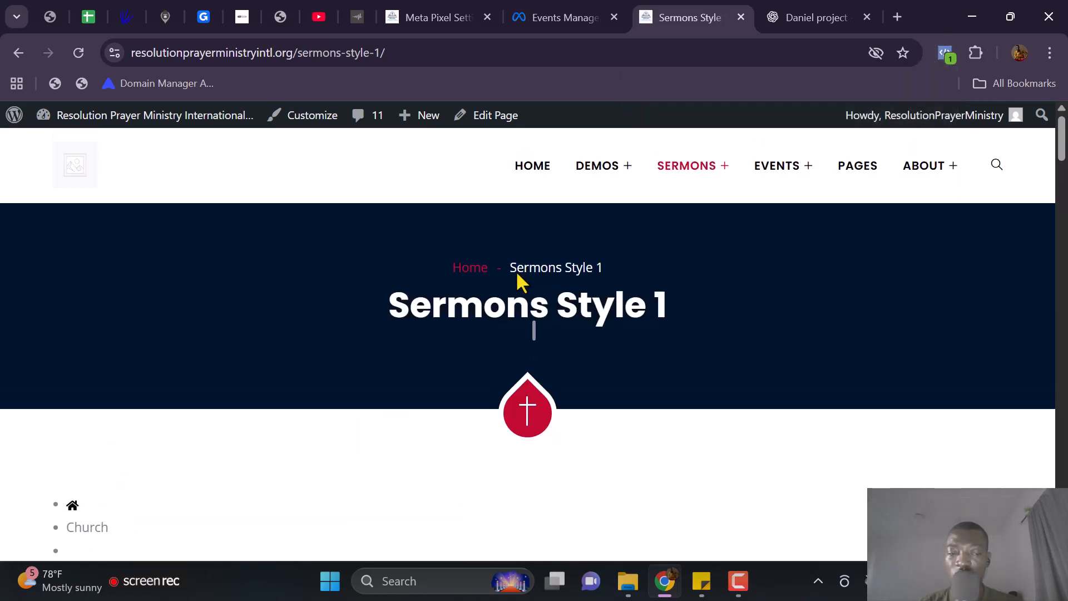
left_click(535, 167)
Step: Check the pixel's connection status in Events Manager and continue to the Set up events stage
left_click(533, 17)
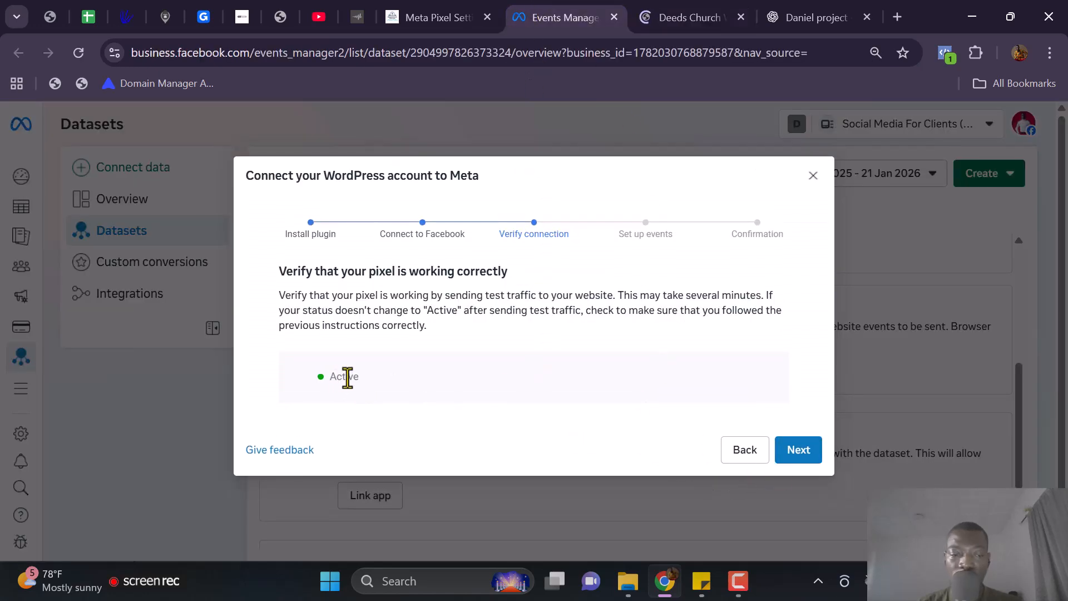
left_click_drag(304, 378, 381, 389)
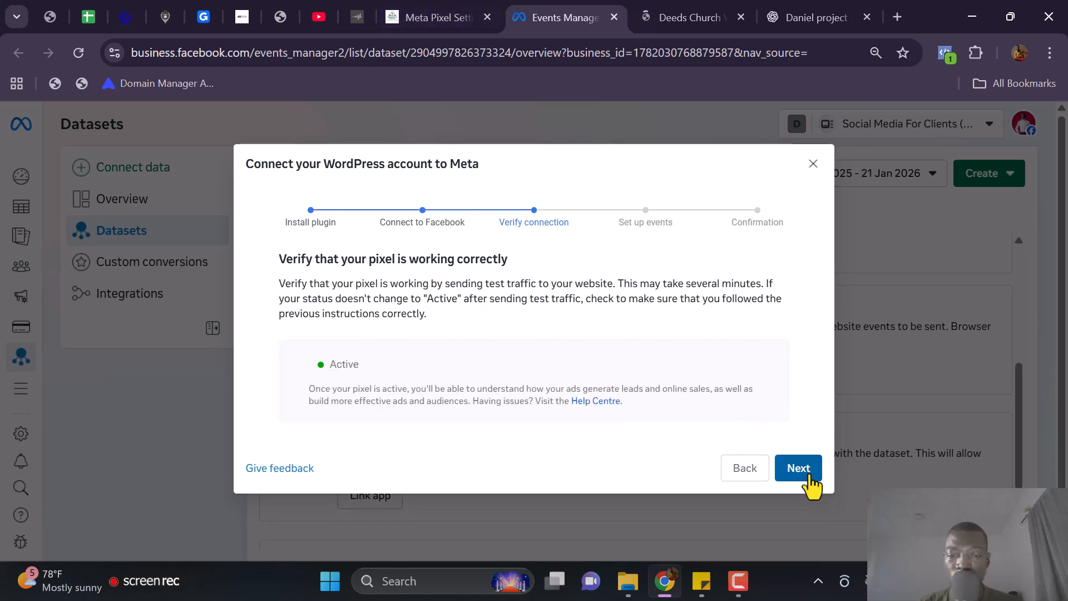
left_click(810, 478)
scroll(605, 331, "down", 1)
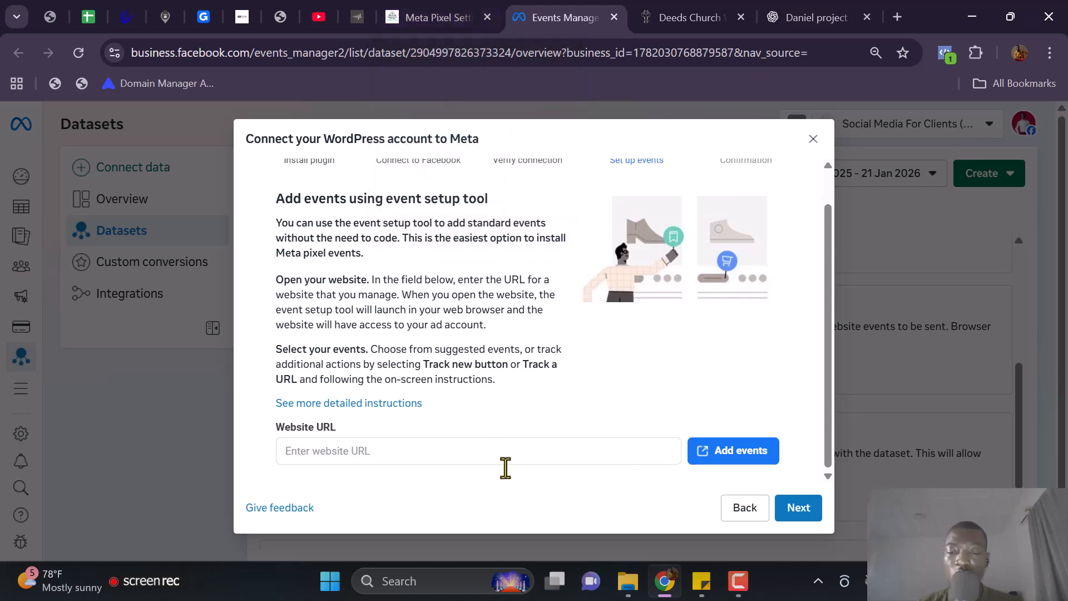
left_click(353, 452)
right_click(356, 457)
left_click(389, 276)
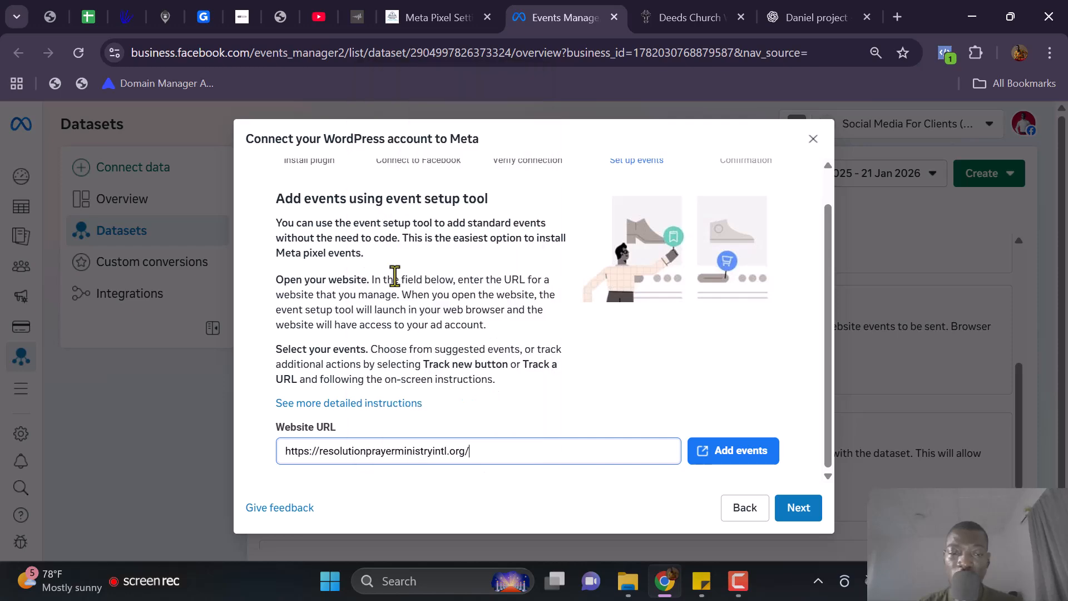
left_click(465, 9)
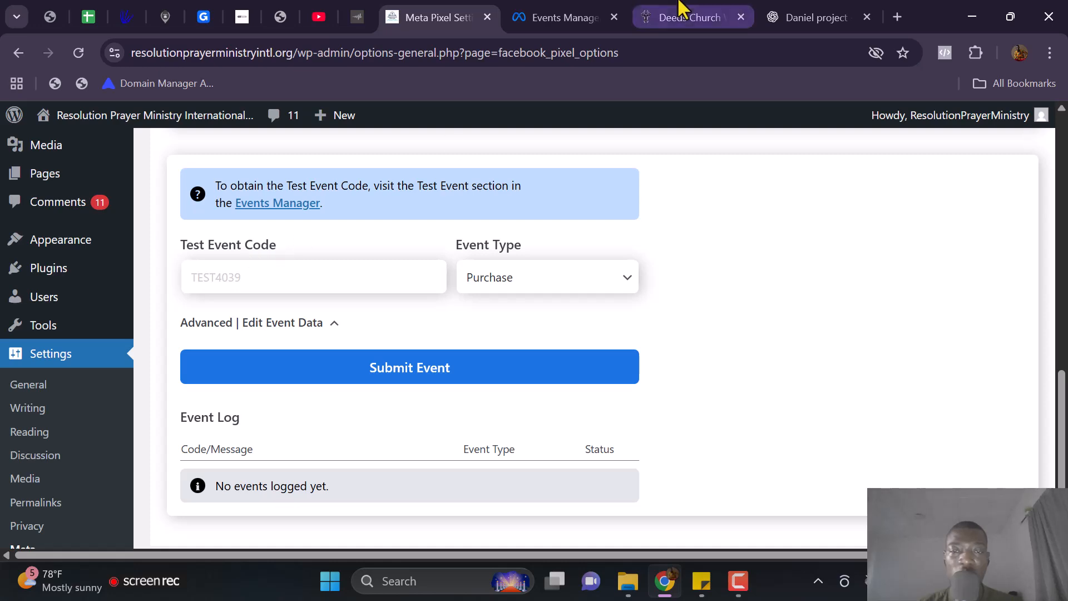
left_click(674, 9)
left_click(573, 9)
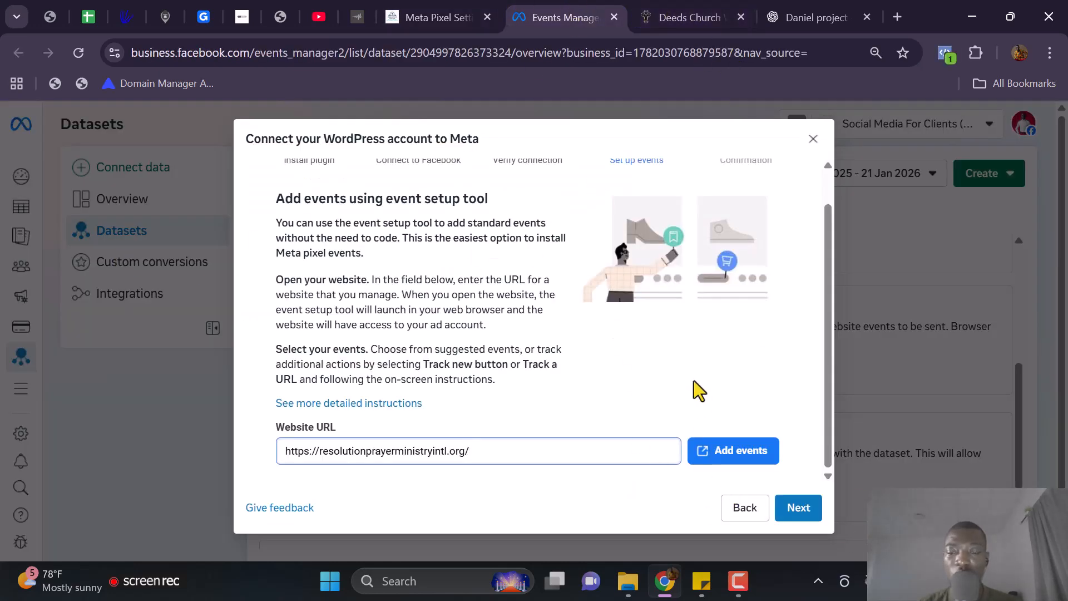
left_click(655, 375)
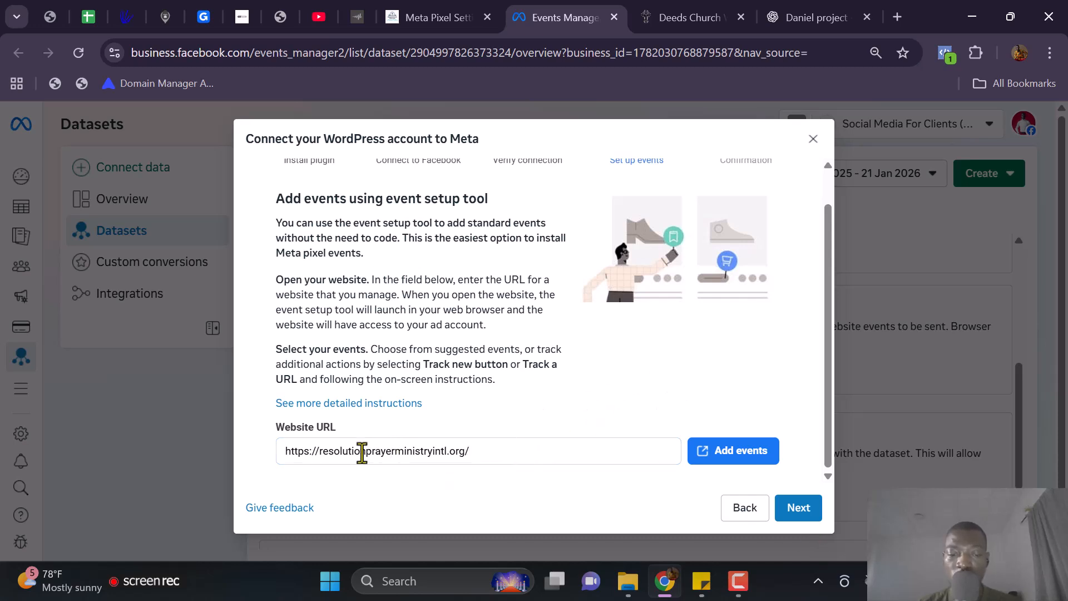
Step: Continue to the confirmation stage without adding events, then open the Resolution Center dataset's Test events page in Events Manager
left_click(810, 515)
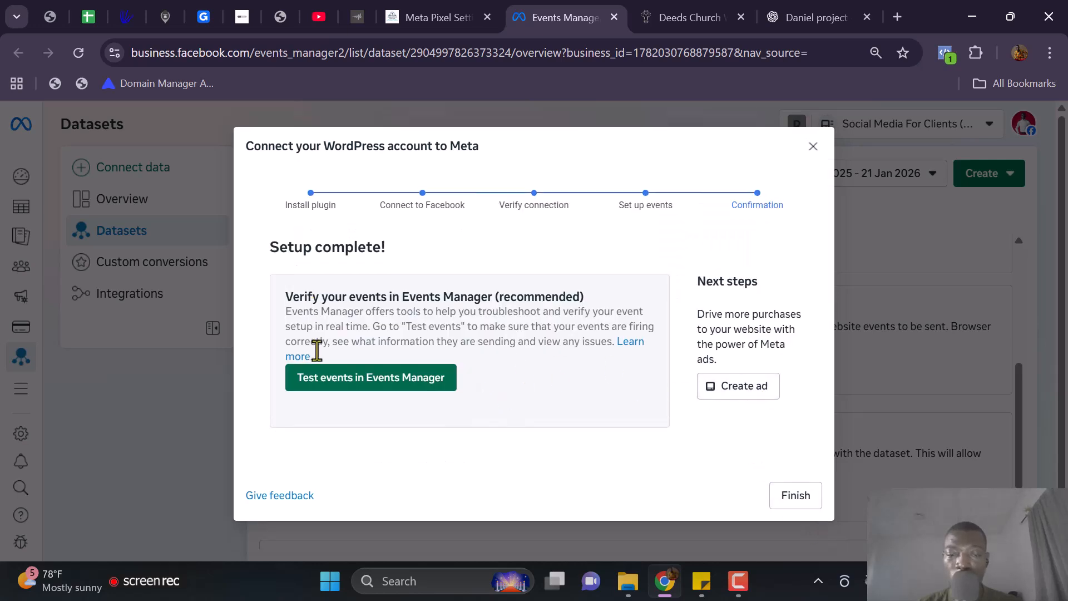
left_click(392, 396)
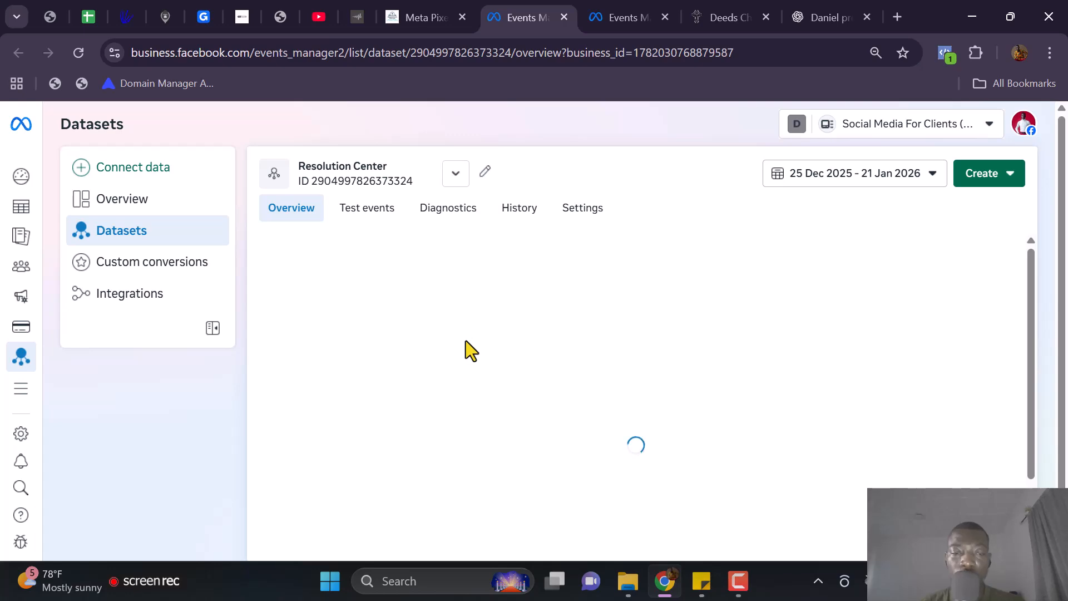
scroll(419, 362, "down", 7)
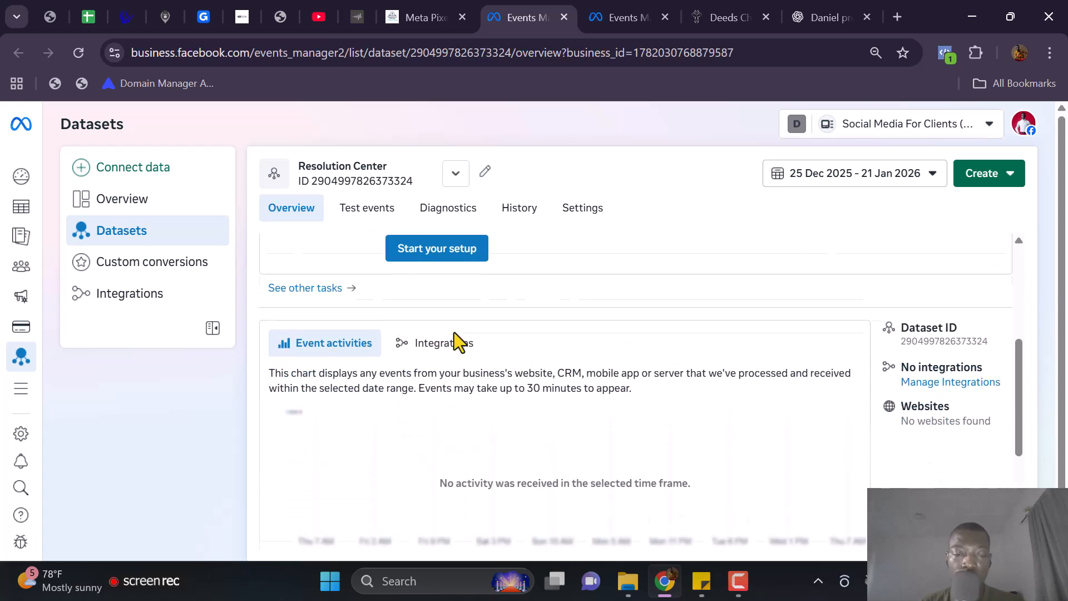
left_click(368, 211)
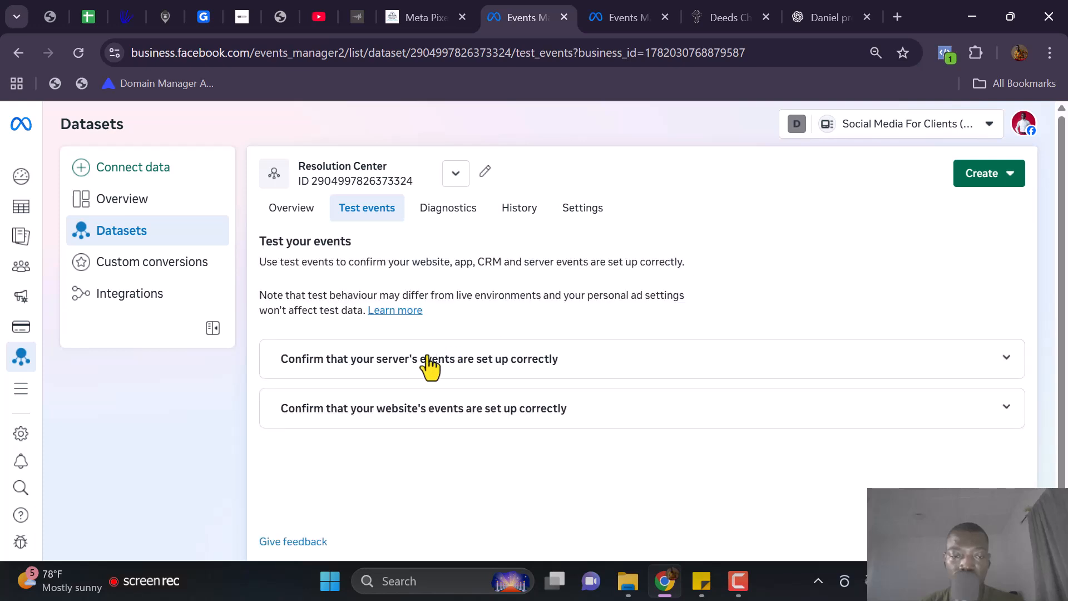
Step: Expand the section for confirming the server's events and copy the unique test event code
left_click(445, 351)
scroll(382, 374, "down", 2)
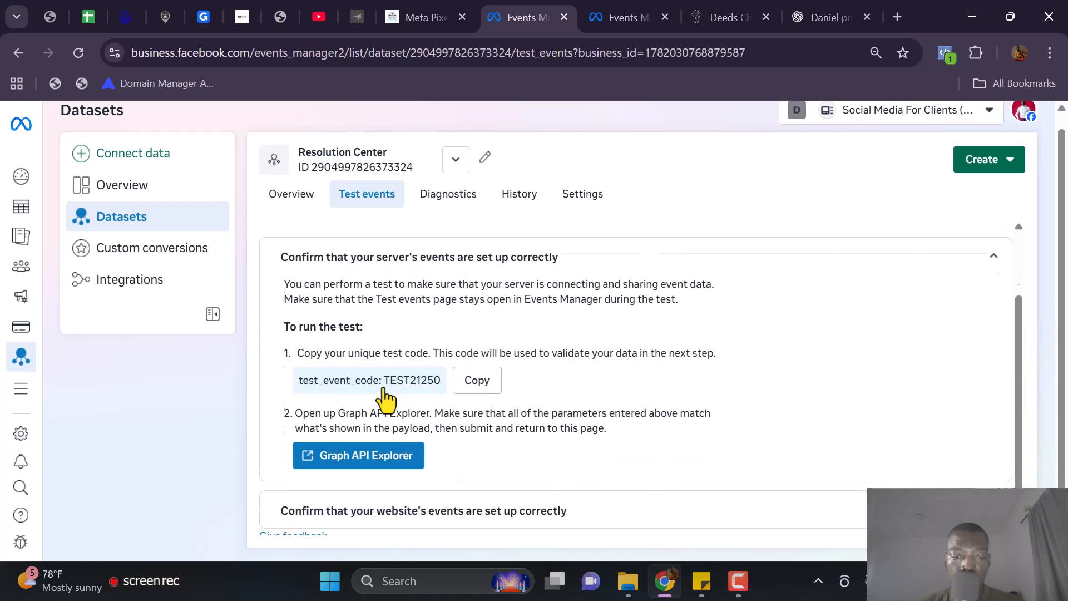
scroll(339, 336, "up", 1)
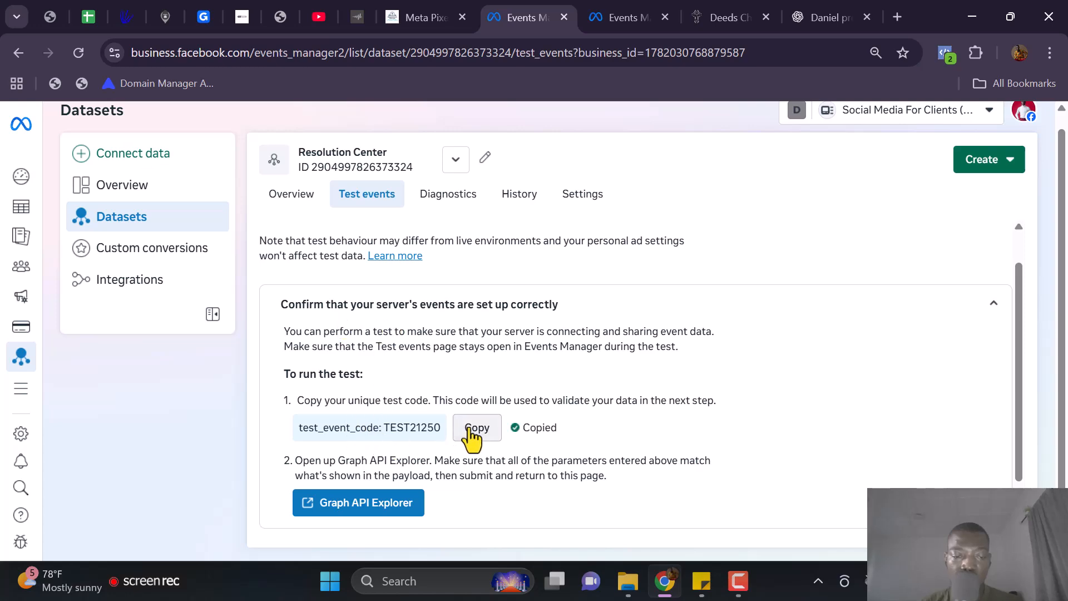
Step: Paste the copied test code into the Test Event Code field of the WordPress plugin's Meta Pixel settings
left_click(393, 11)
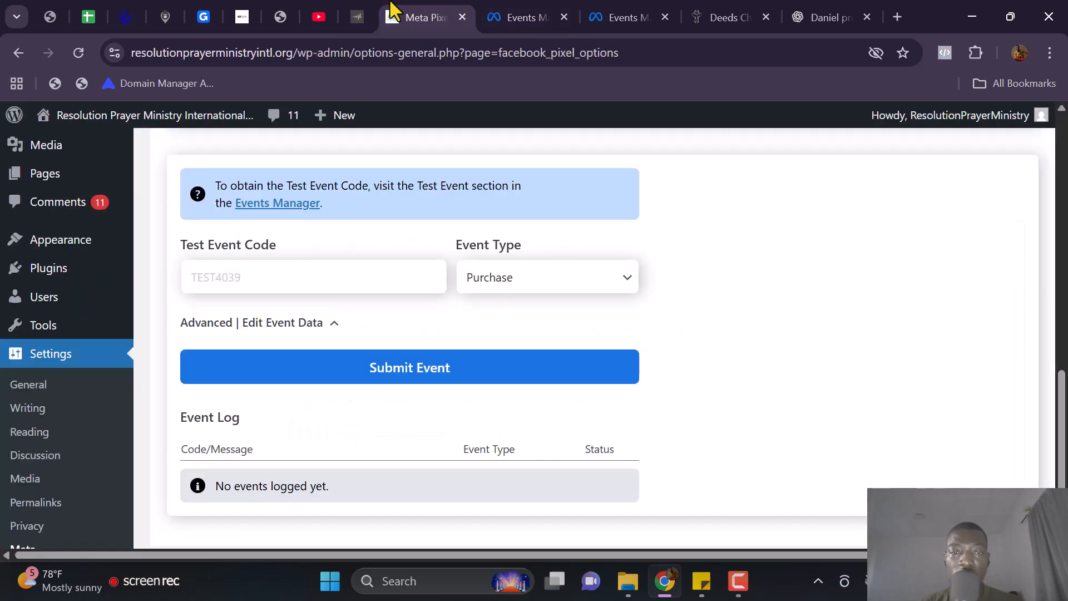
left_click(267, 277)
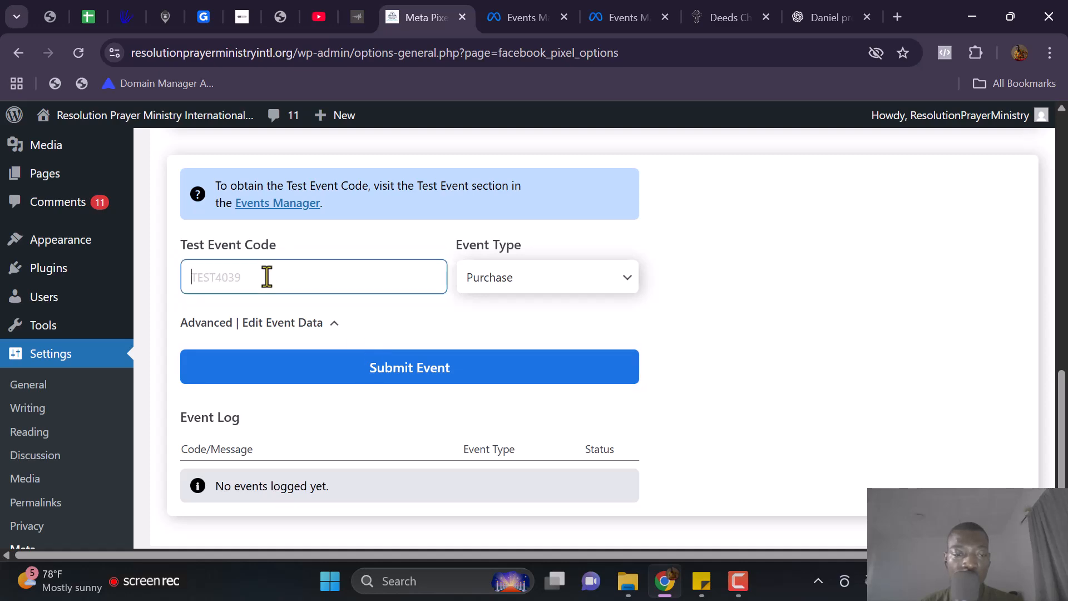
right_click(267, 276)
left_click(308, 372)
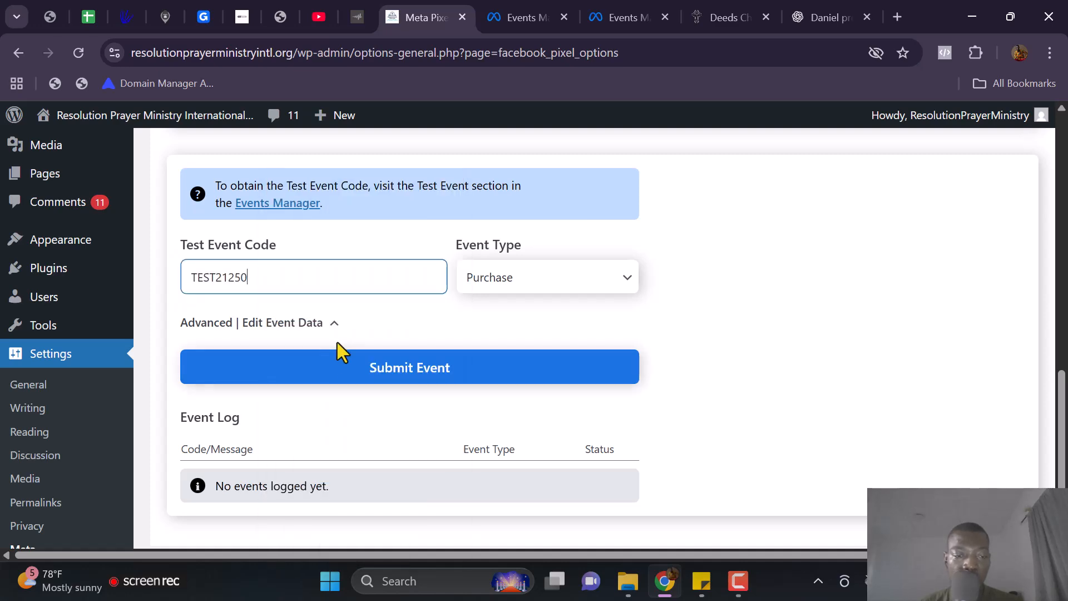
Step: Keep Purchase as the event type and submit the test event from the plugin settings
scroll(354, 313, "down", 2)
scroll(512, 320, "up", 6)
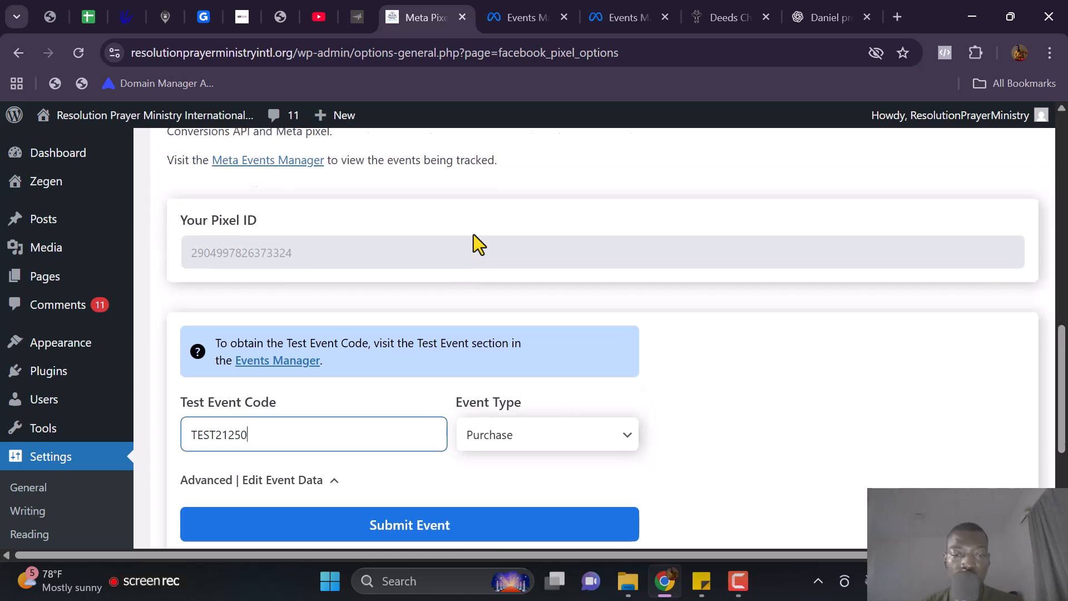
scroll(472, 235, "down", 2)
scroll(489, 334, "down", 2)
left_click(493, 273)
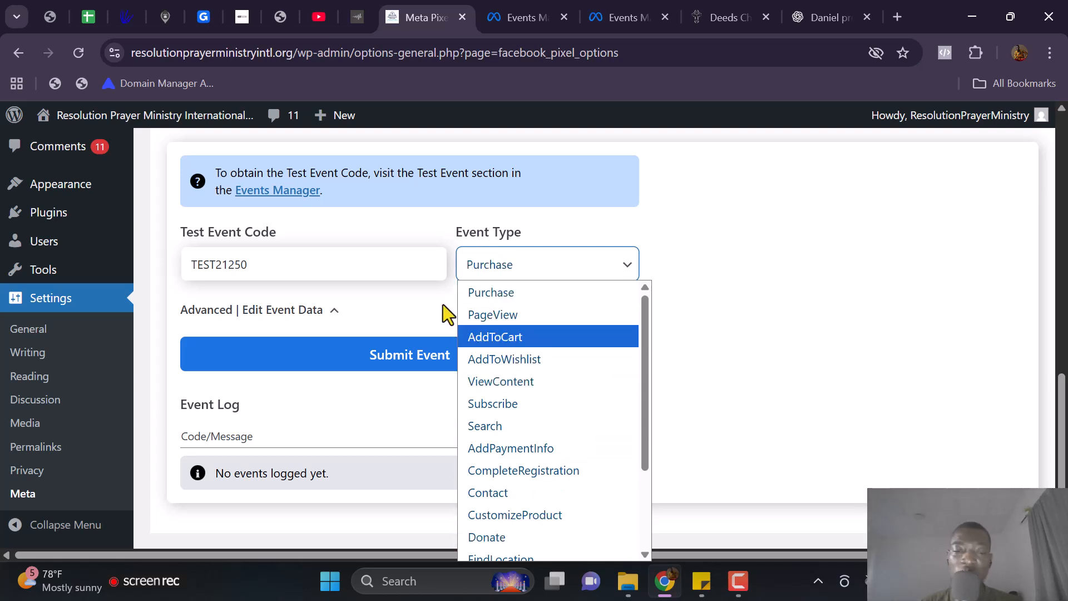
left_click(505, 299)
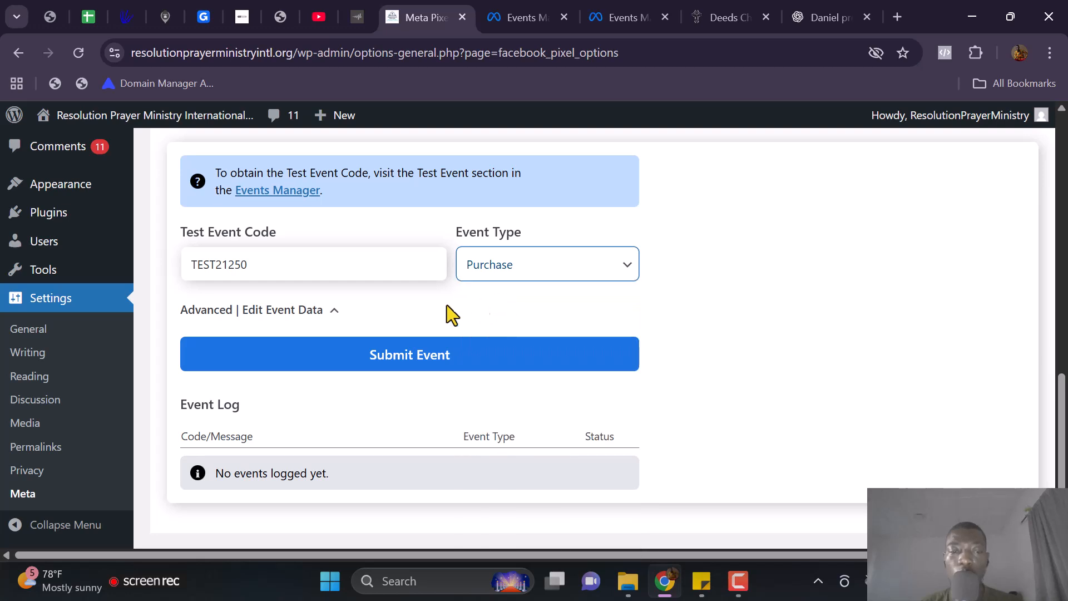
left_click(441, 362)
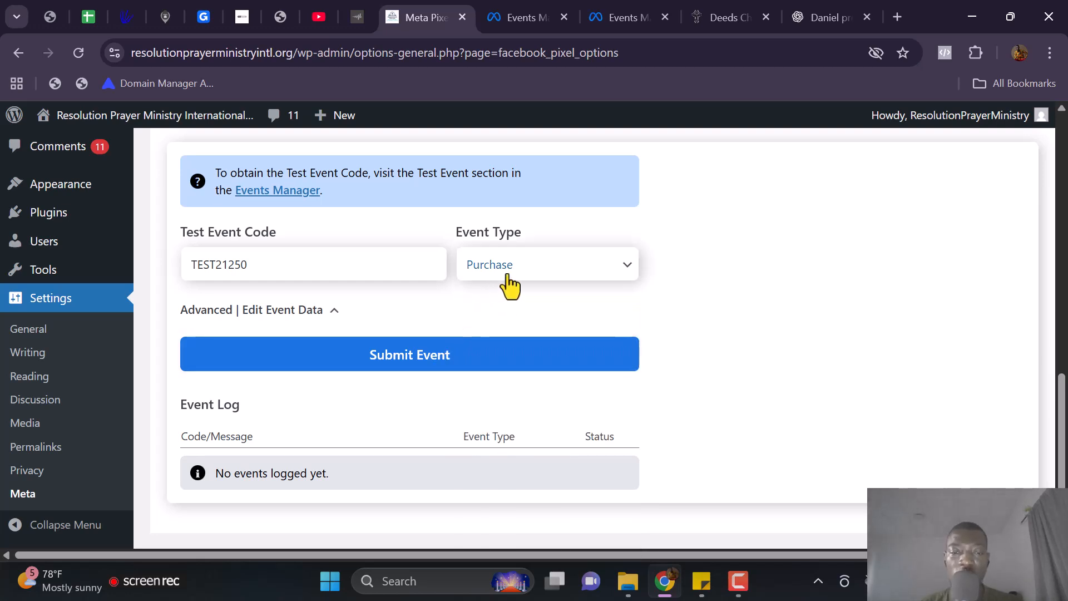
left_click(461, 341)
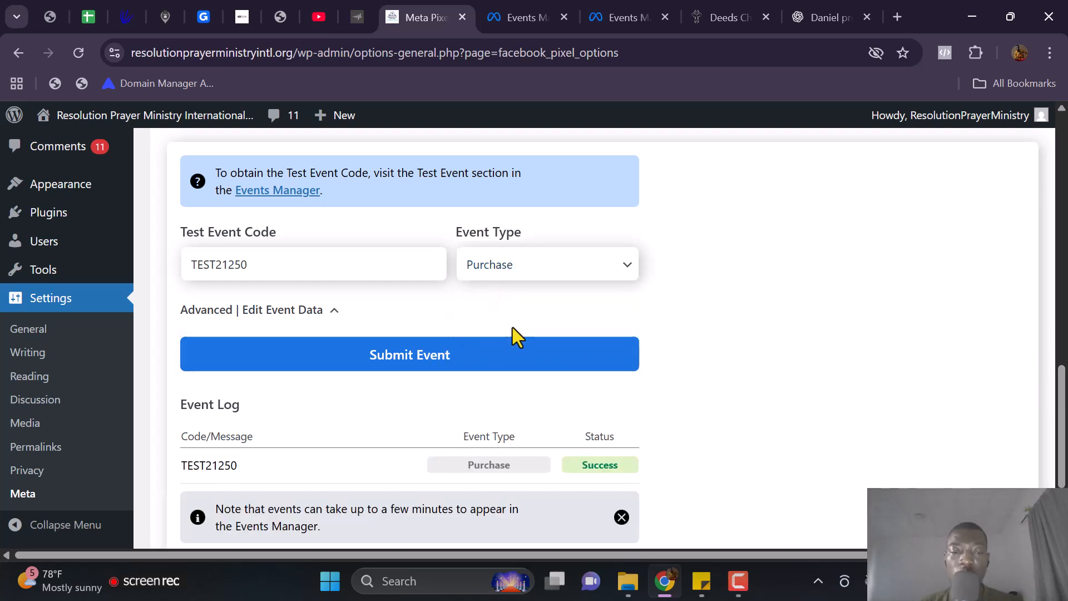
Step: Submit two more test events with the same code, one of type AddToCart and one of type CompleteRegistration
left_click(534, 268)
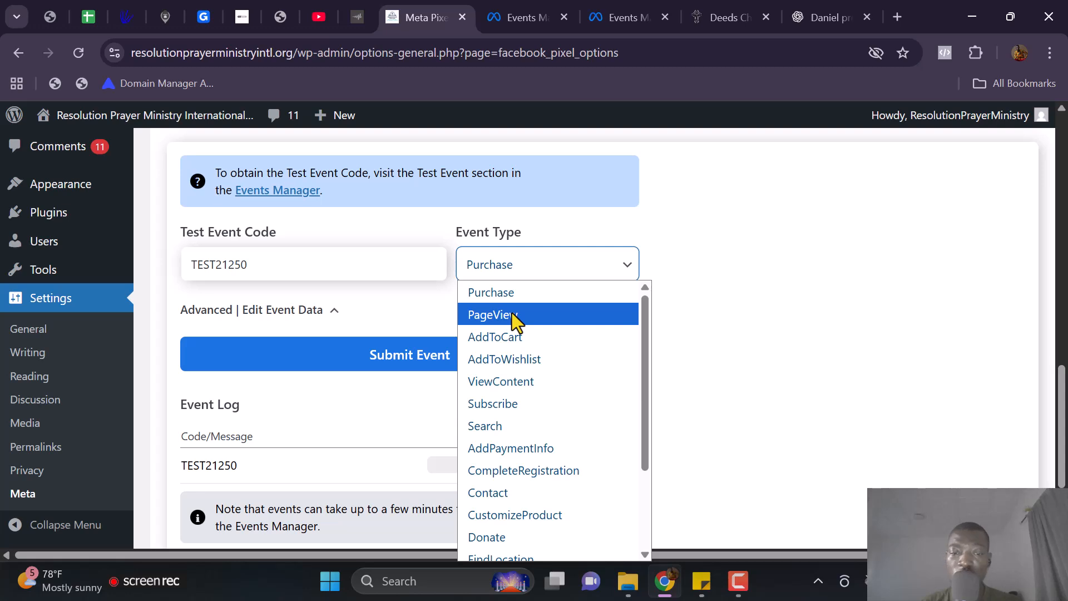
left_click(525, 337)
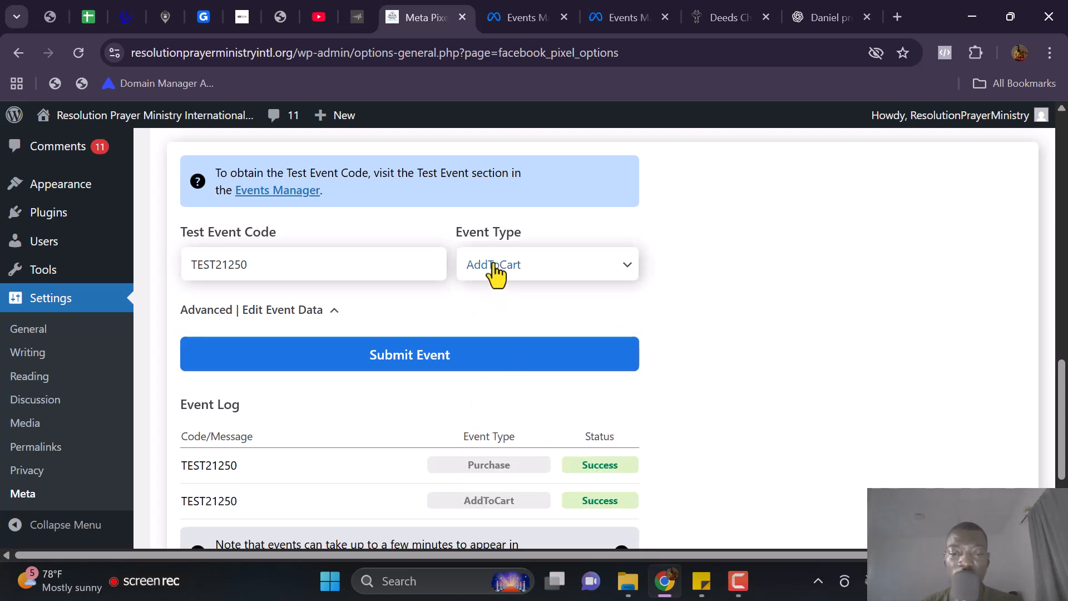
left_click(494, 263)
scroll(495, 268, "down", 2)
scroll(490, 183, "up", 1)
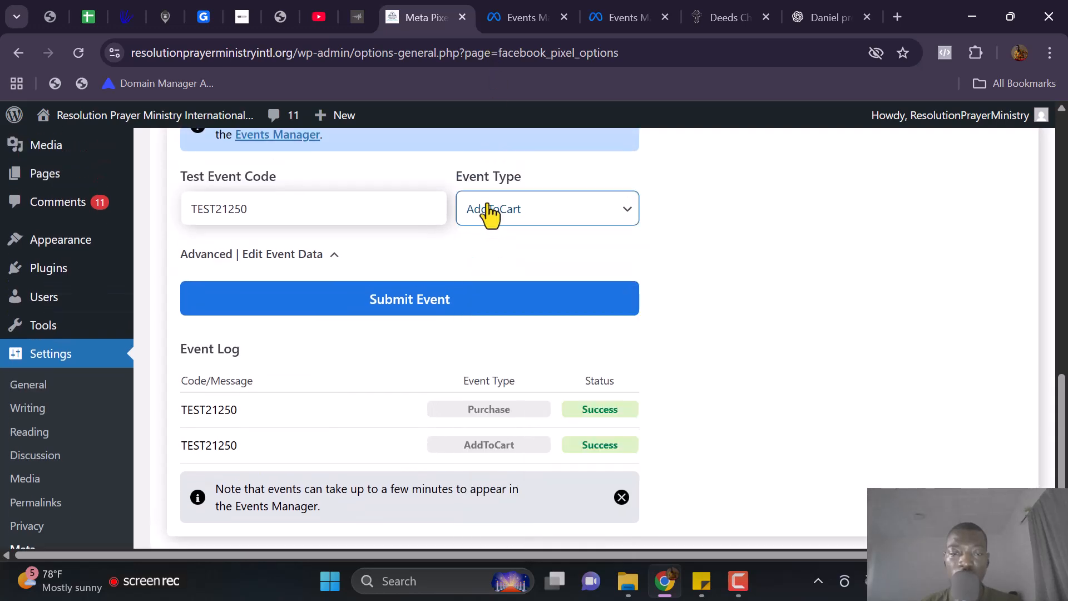
left_click(494, 217)
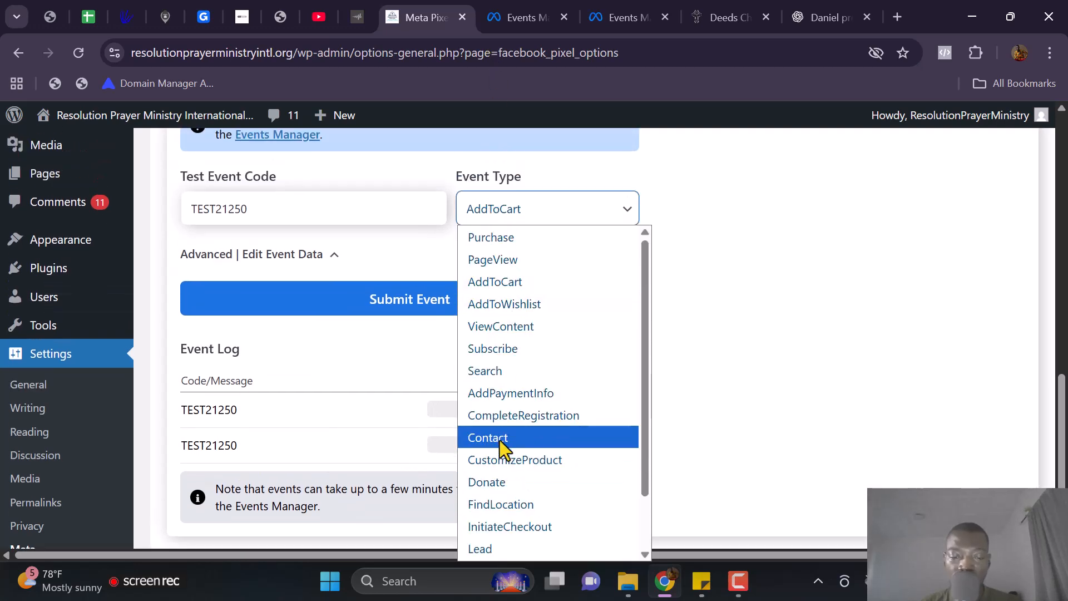
left_click(499, 417)
left_click(430, 312)
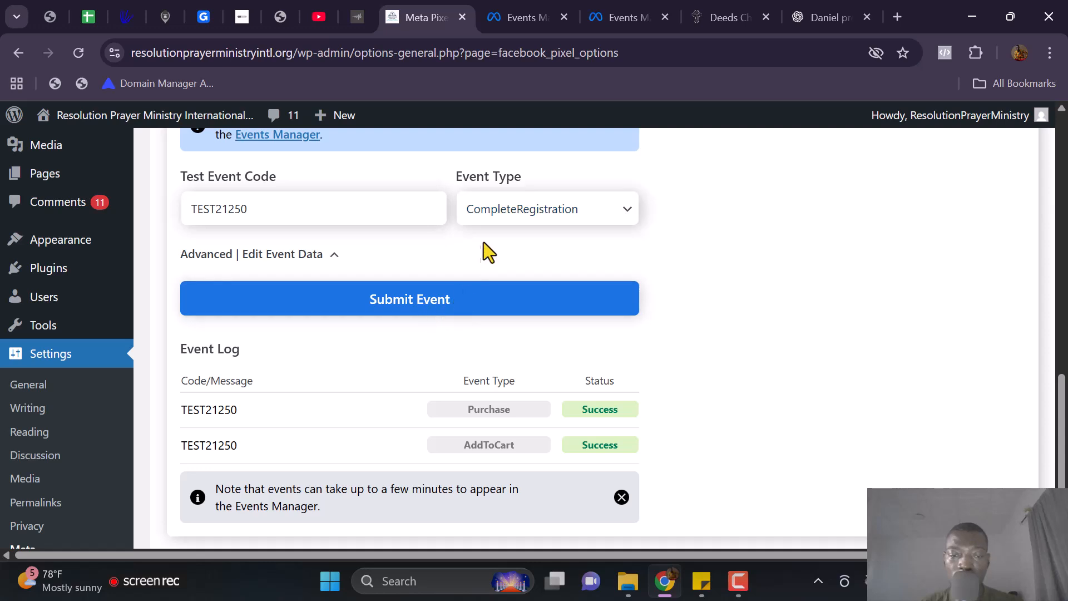
Step: Submit the pending CompleteRegistration test event, and then another one of type Lead with the same test code
left_click(489, 310)
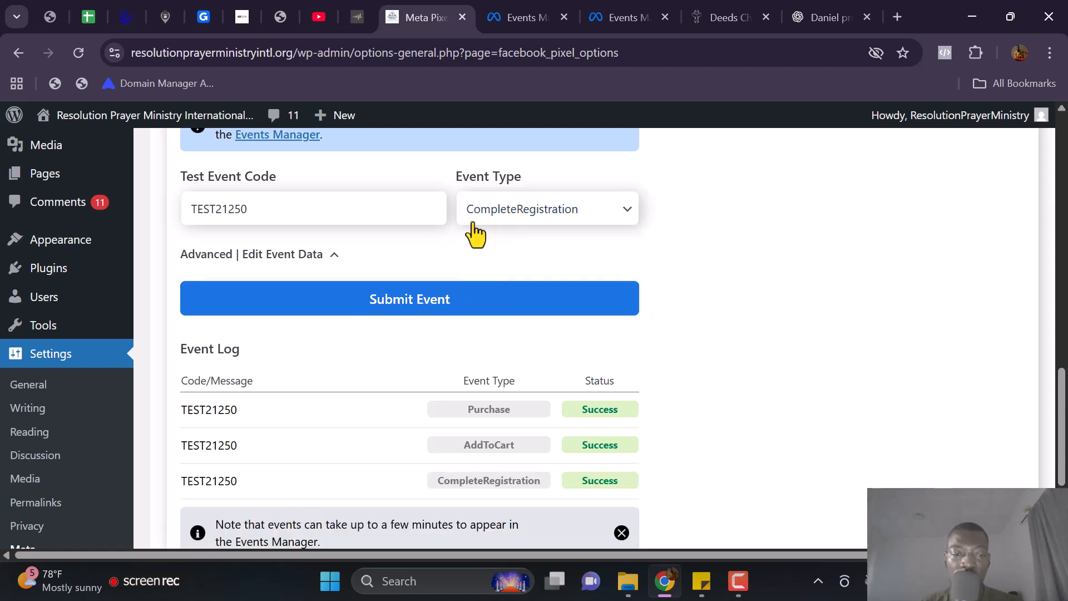
left_click(483, 215)
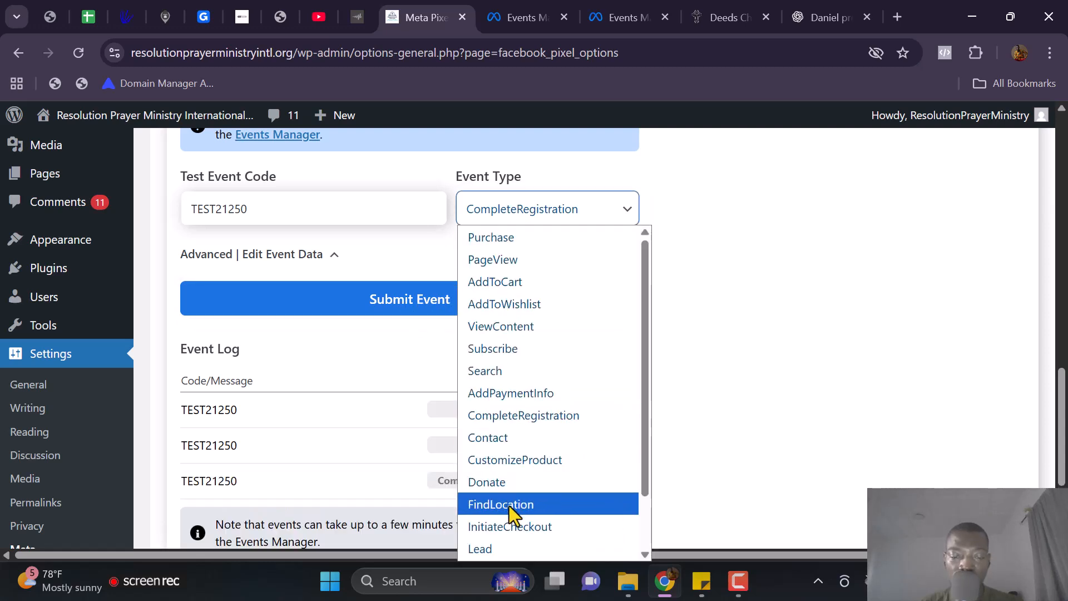
left_click(504, 546)
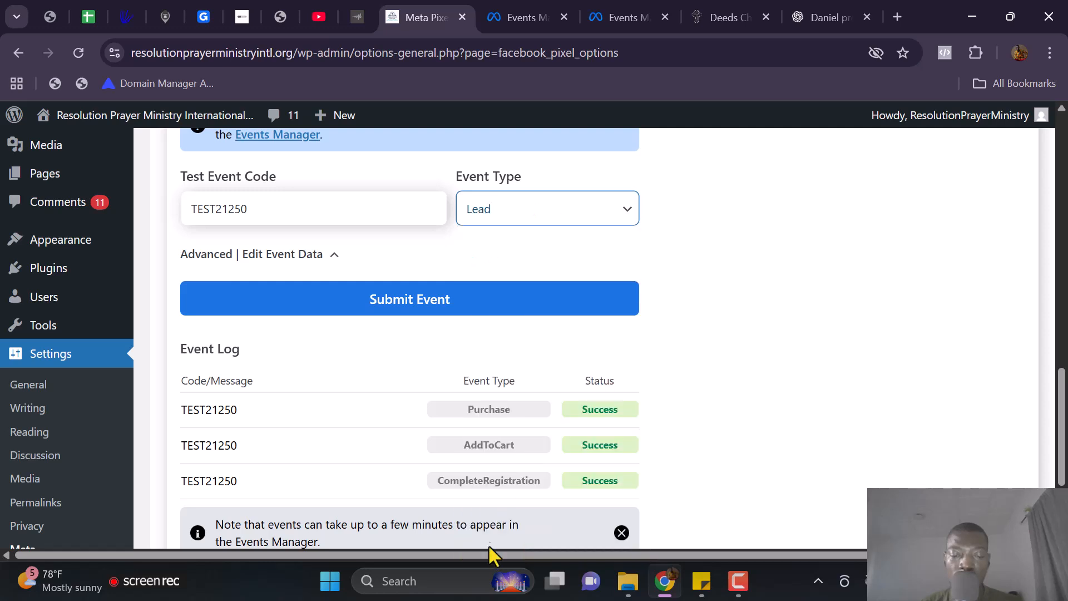
left_click(373, 316)
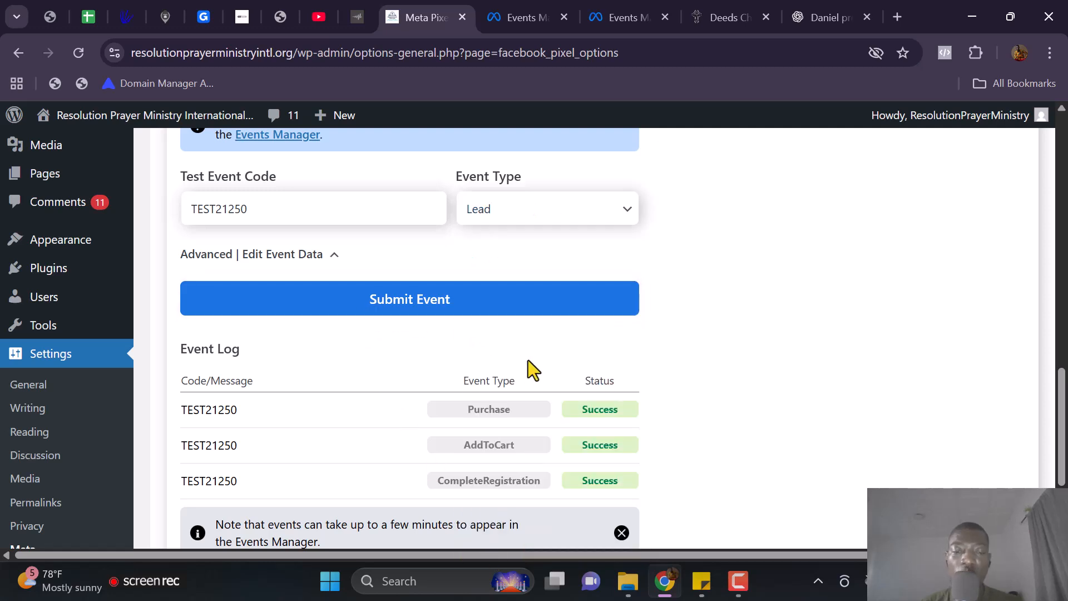
scroll(491, 383, "down", 2)
scroll(497, 394, "up", 2)
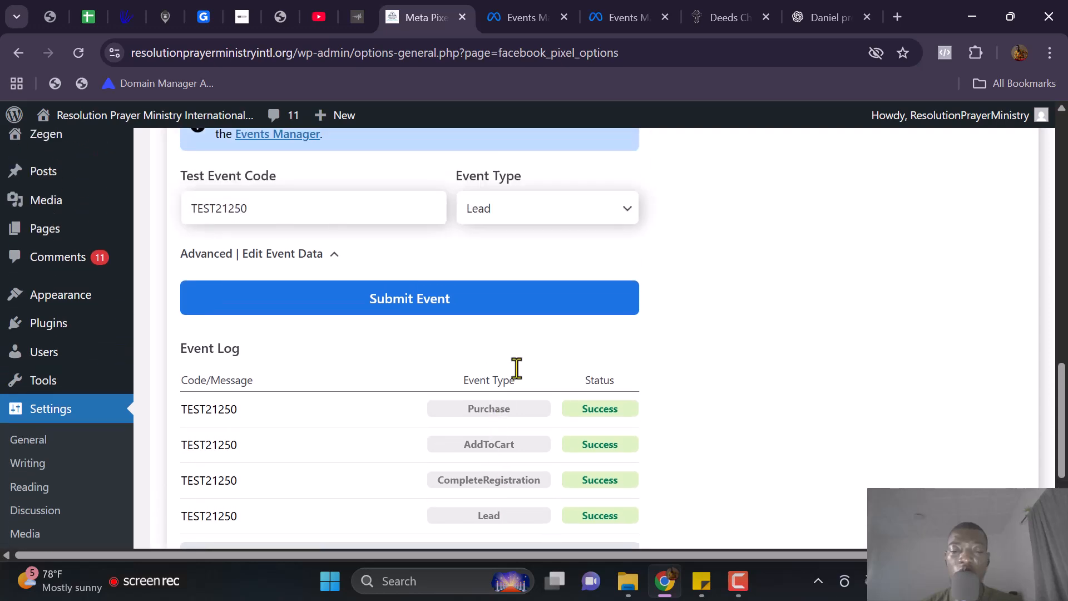
Step: Submit a further test event of type AddPaymentInfo from the plugin settings
left_click(519, 228)
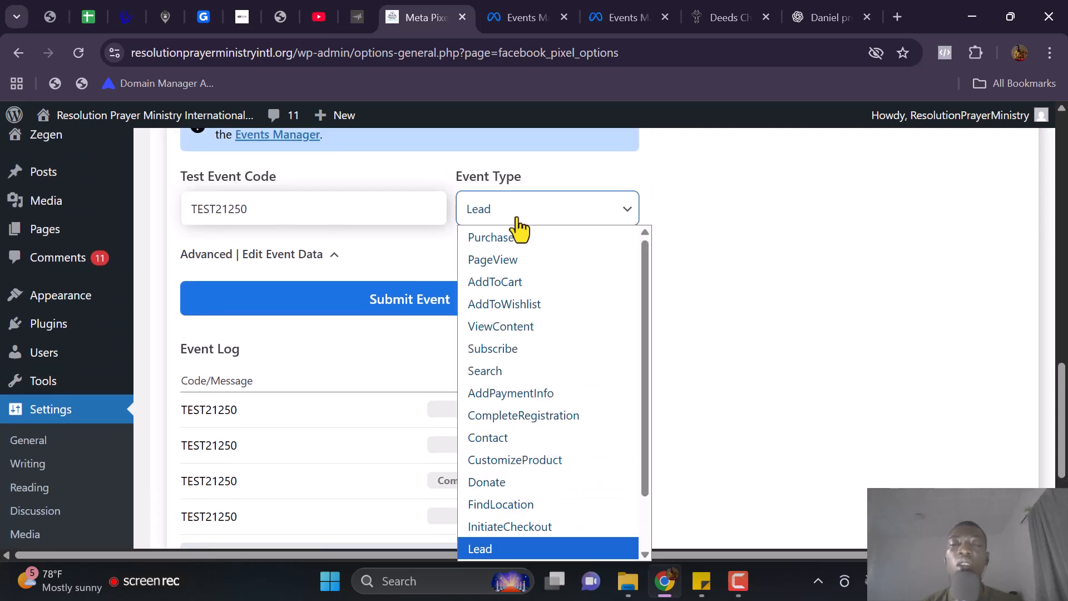
left_click(509, 393)
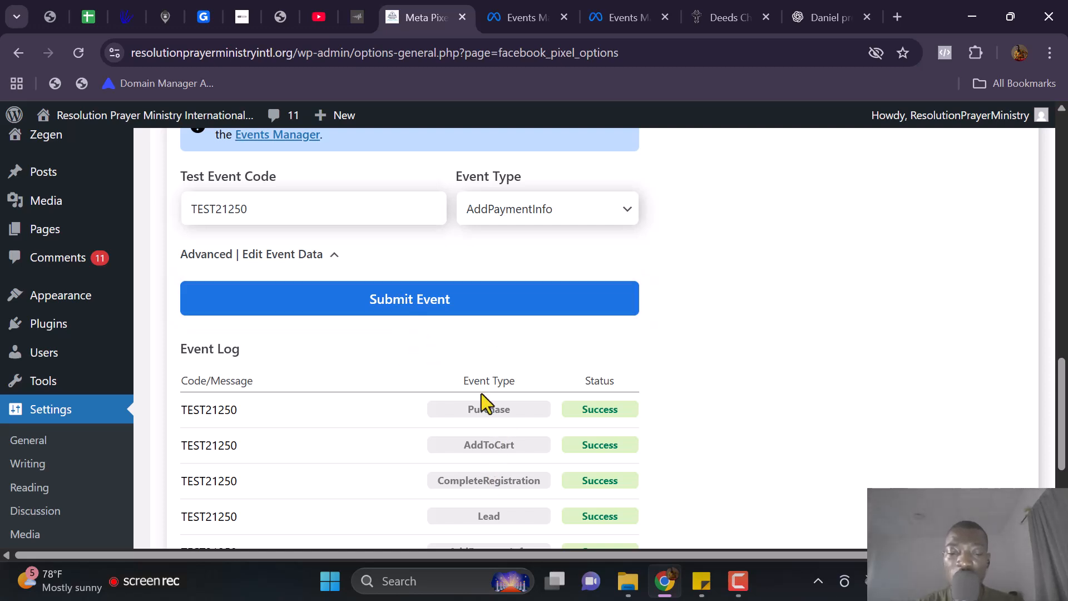
scroll(509, 474, "down", 3)
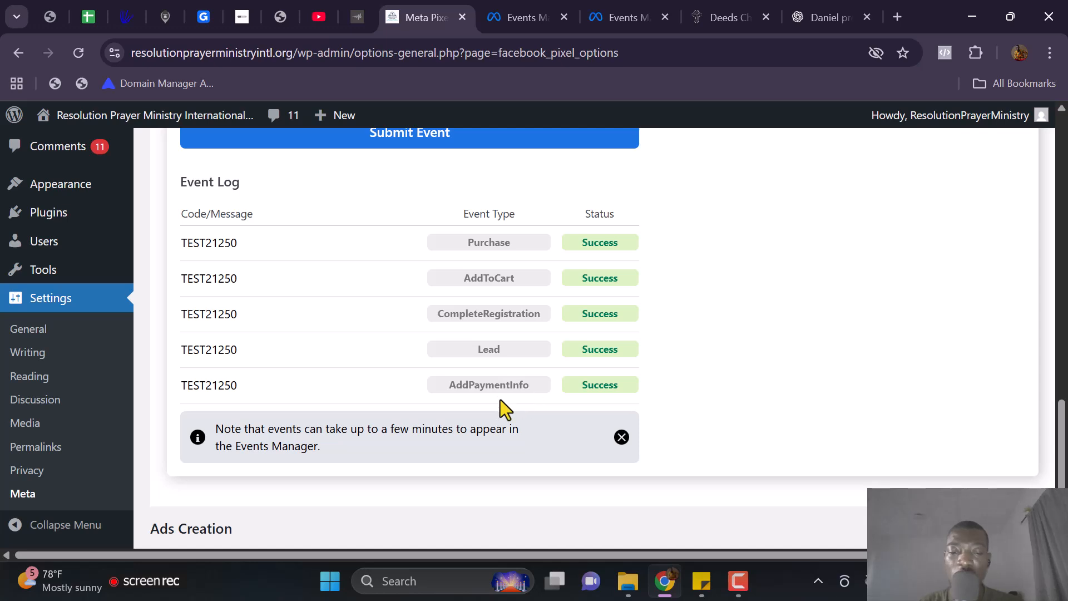
scroll(720, 315, "up", 4)
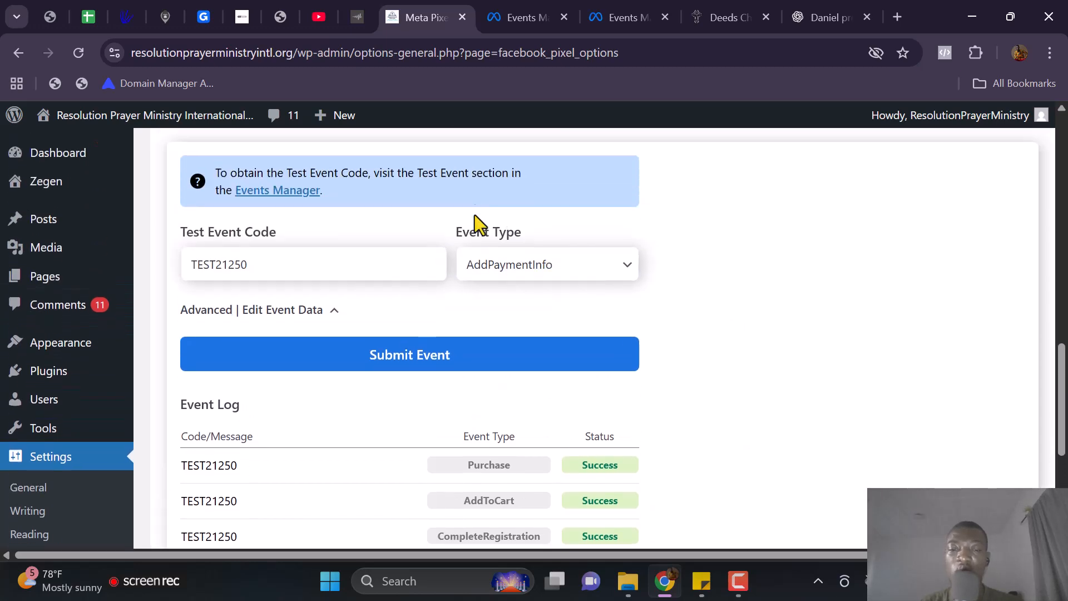
Step: Examine the remaining event types, the event log and the Facebook connection section on the plugin's settings page
left_click(508, 273)
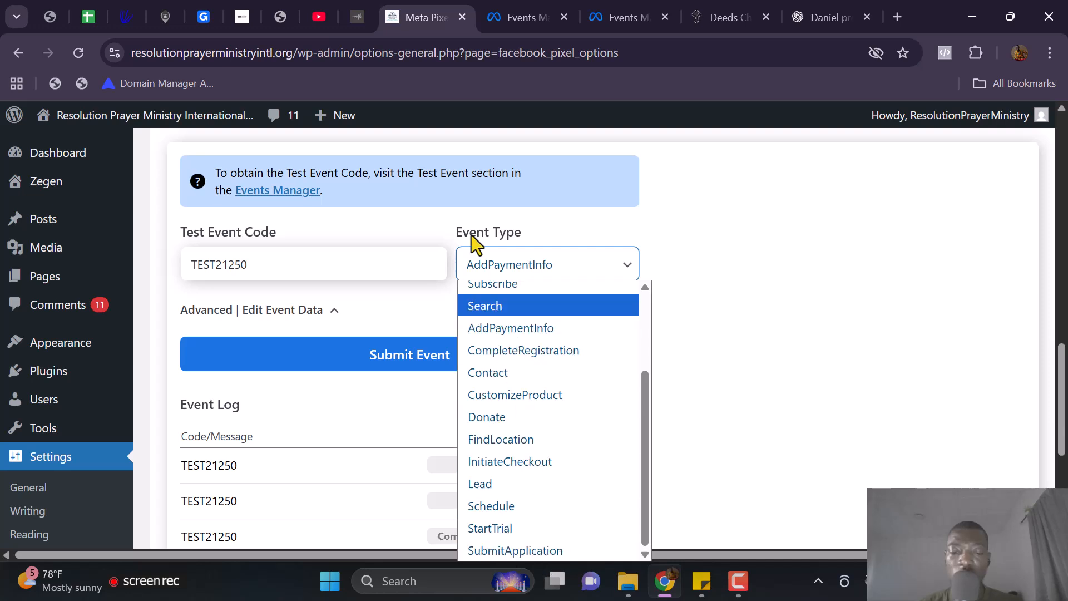
left_click(816, 326)
scroll(605, 232, "down", 1)
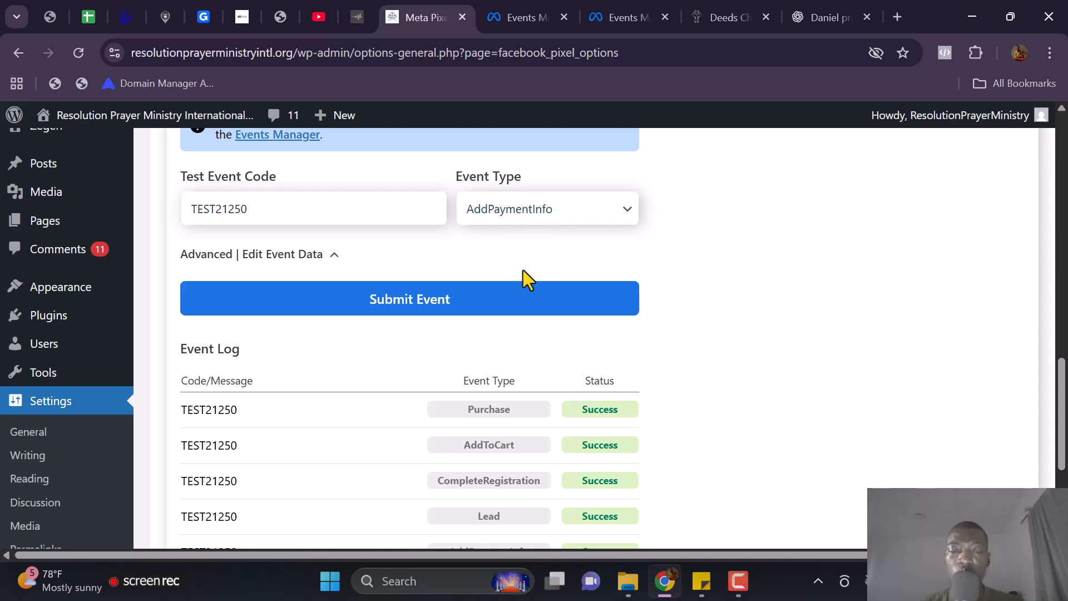
scroll(533, 240, "down", 2)
scroll(384, 211, "up", 1)
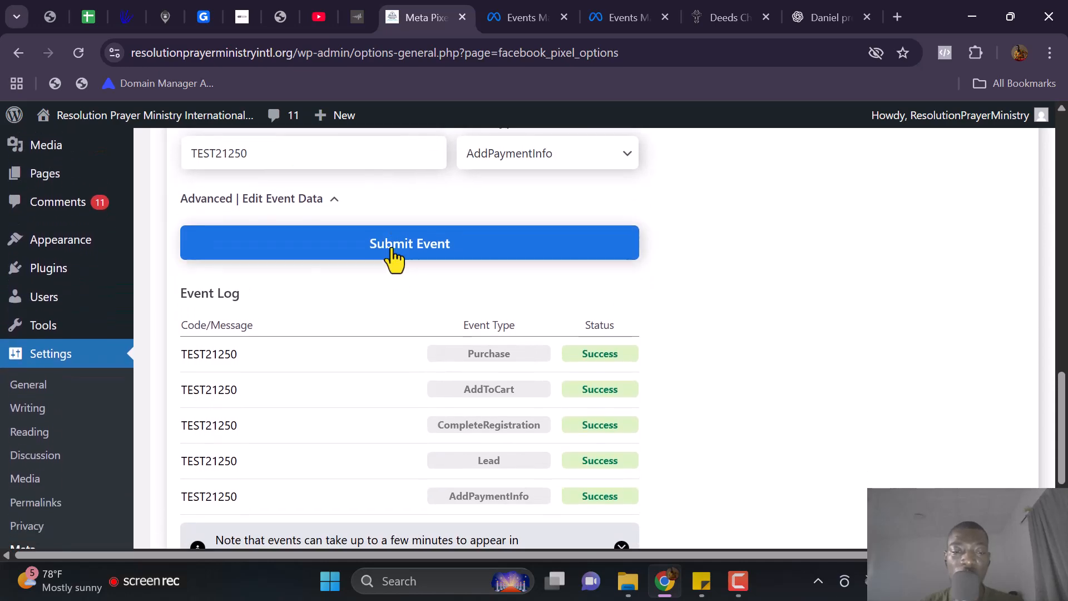
scroll(394, 255, "up", 3)
scroll(461, 429, "down", 4)
scroll(477, 429, "down", 2)
scroll(477, 406, "up", 8)
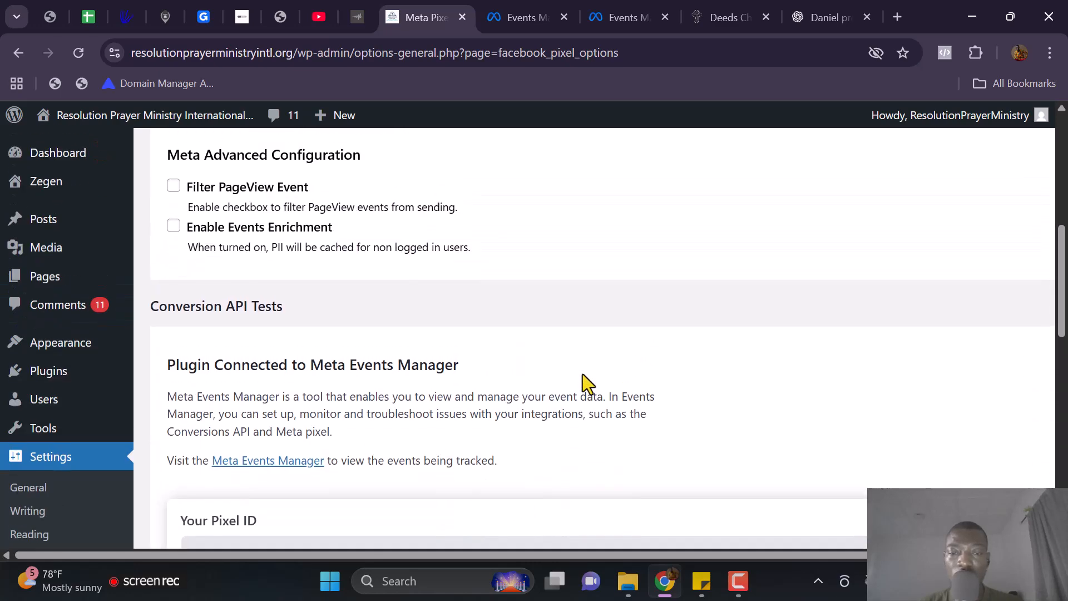
scroll(584, 384, "down", 7)
scroll(543, 460, "down", 2)
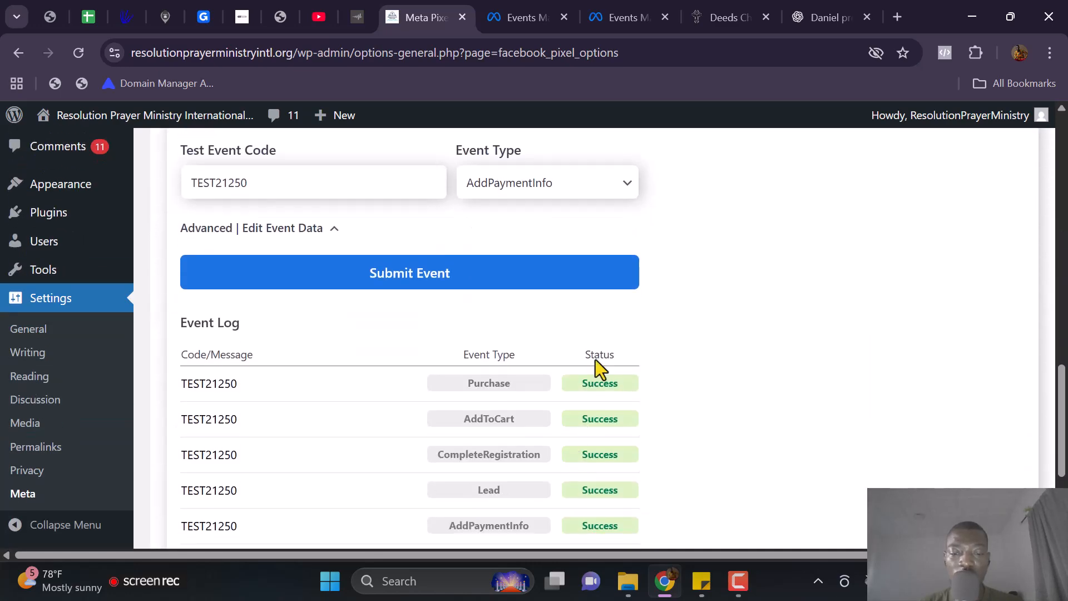
scroll(597, 381, "down", 5)
scroll(616, 353, "up", 10)
scroll(593, 328, "up", 6)
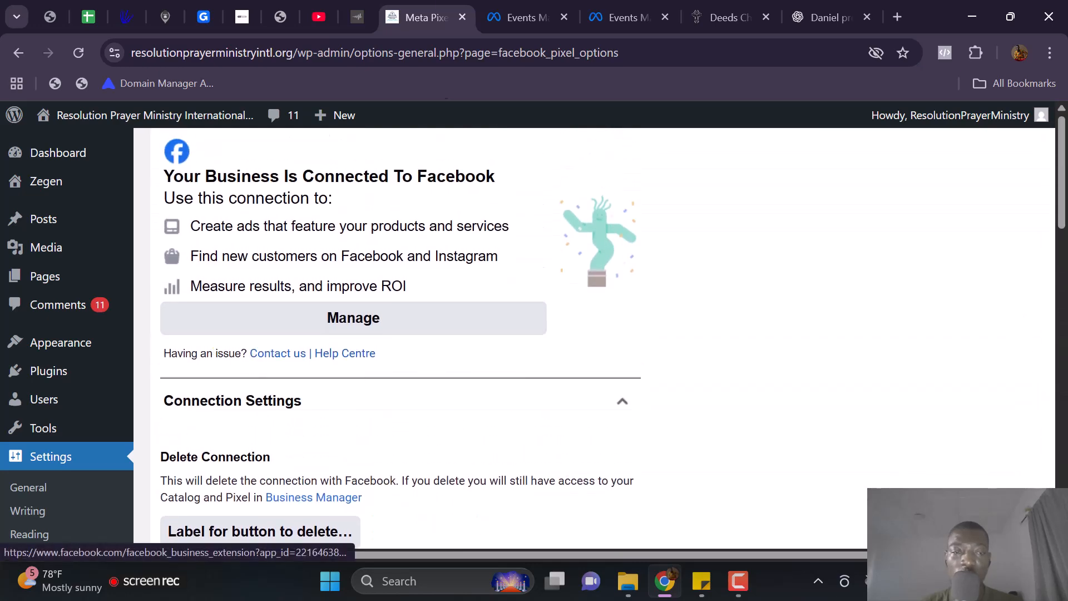
Step: Check in Events Manager which test events the Resolution Center dataset has received
left_click(520, 17)
scroll(473, 388, "down", 2)
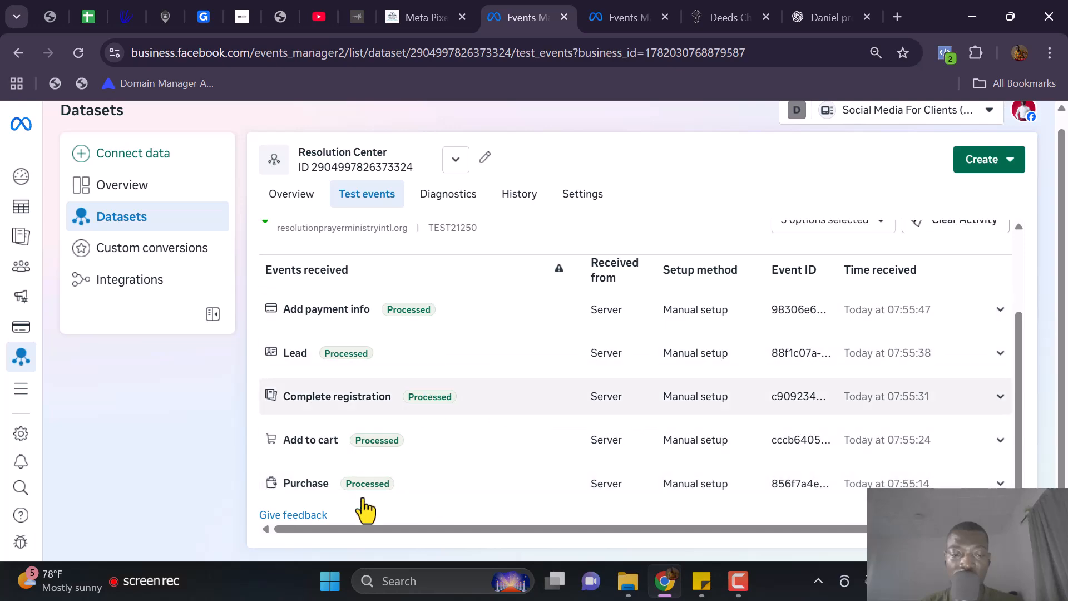
scroll(496, 517, "up", 5)
Step: Finish the WordPress connection setup in the second Events Manager tab and open the dataset's test events there
left_click(617, 17)
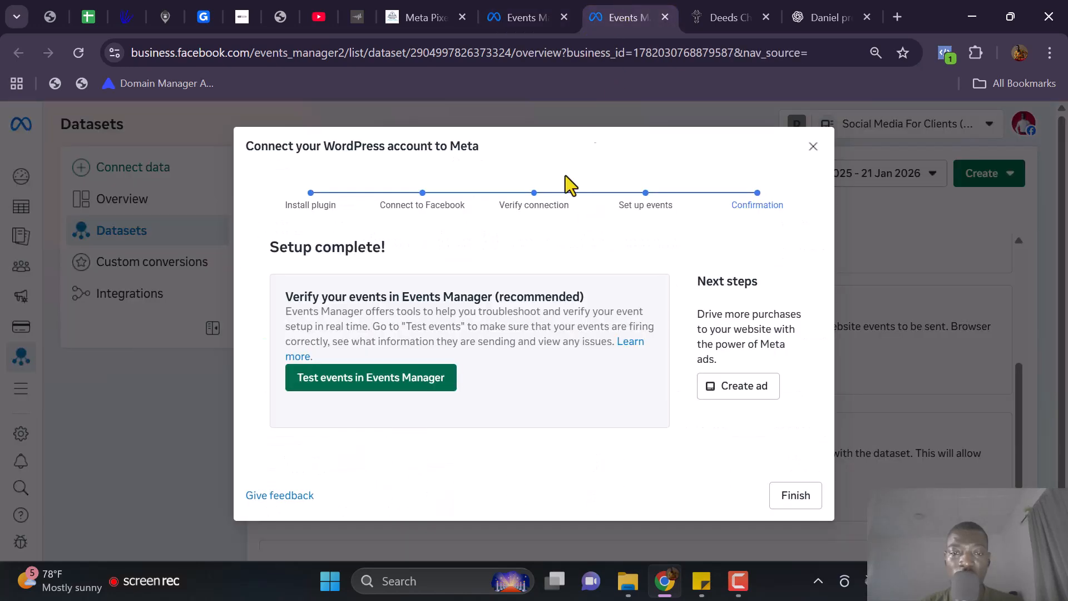
left_click(797, 496)
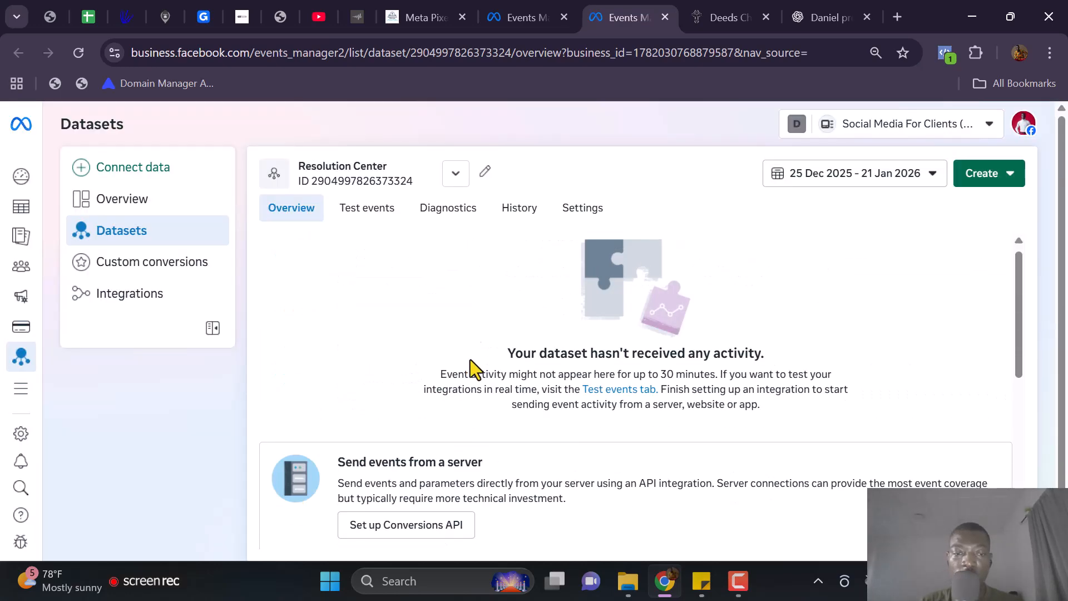
left_click(364, 210)
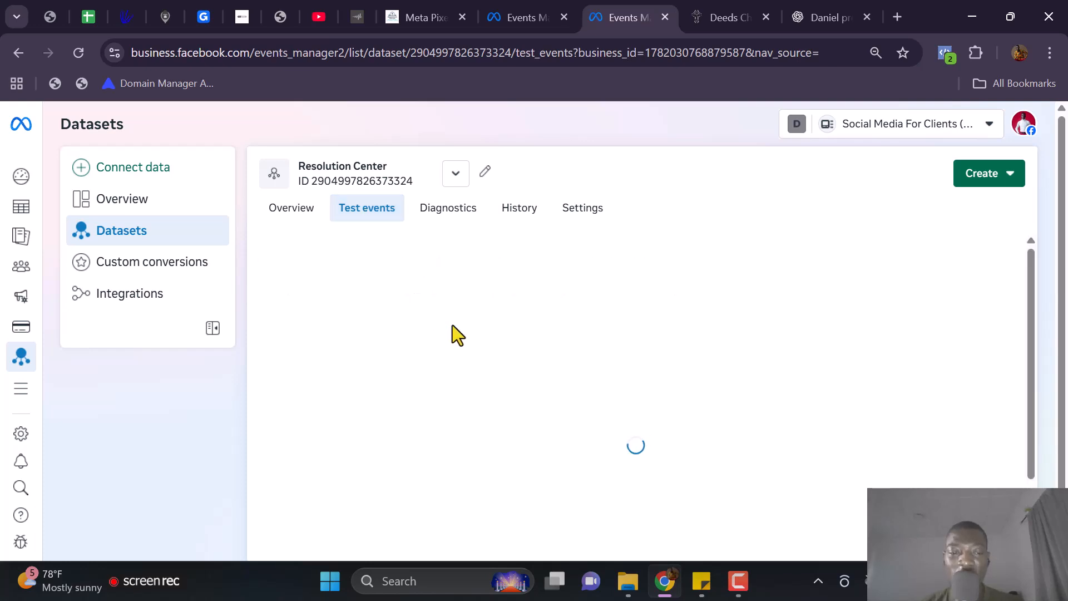
Step: Open Ads Manager in the first Events Manager tab and close the duplicate Events Manager tab
left_click(528, 10)
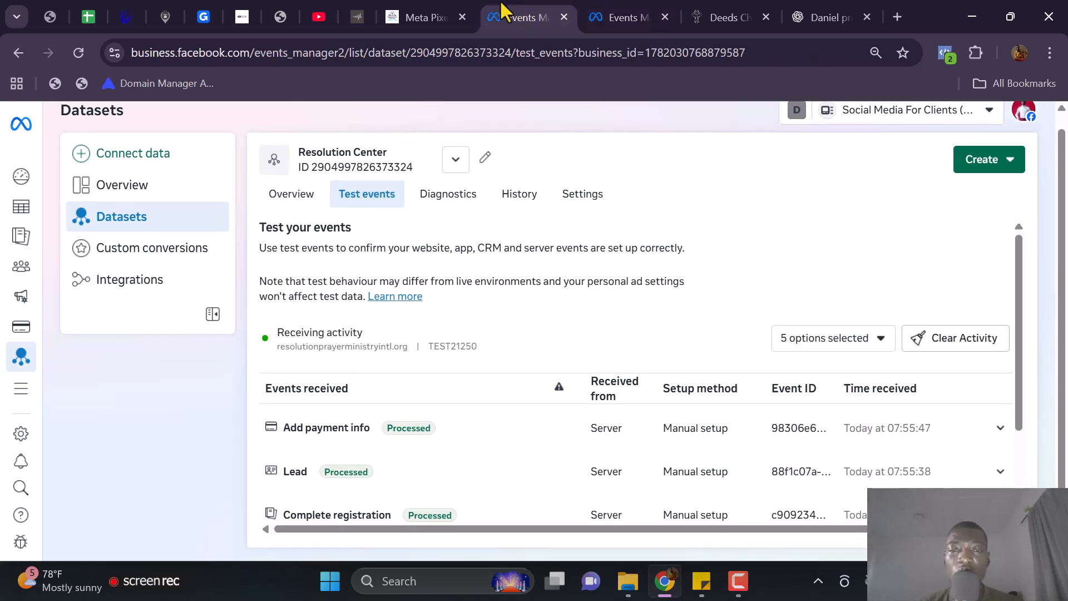
mouse_move(33, 232)
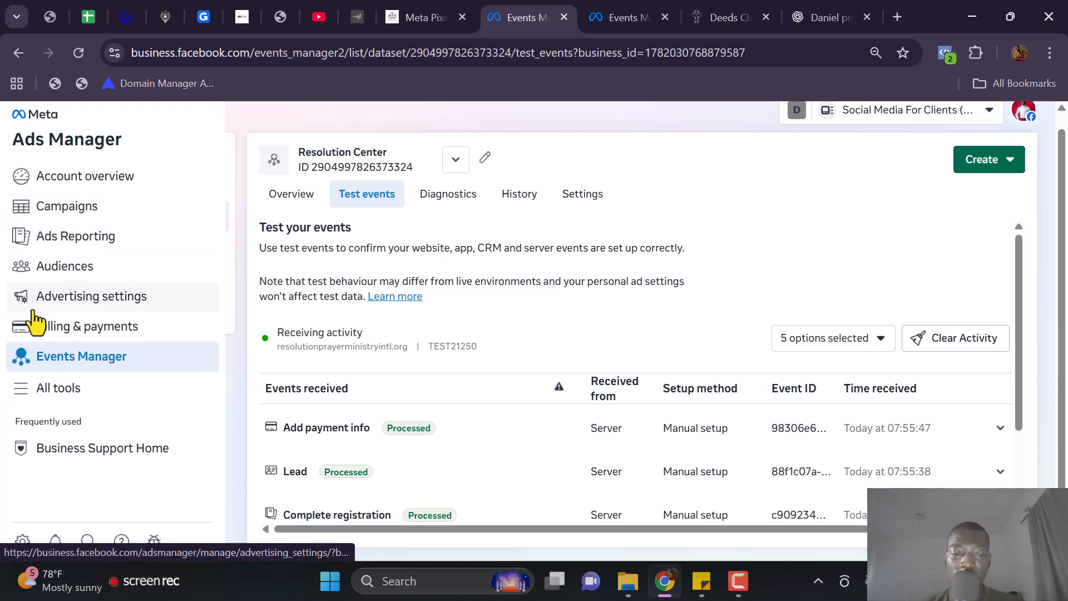
left_click(20, 391)
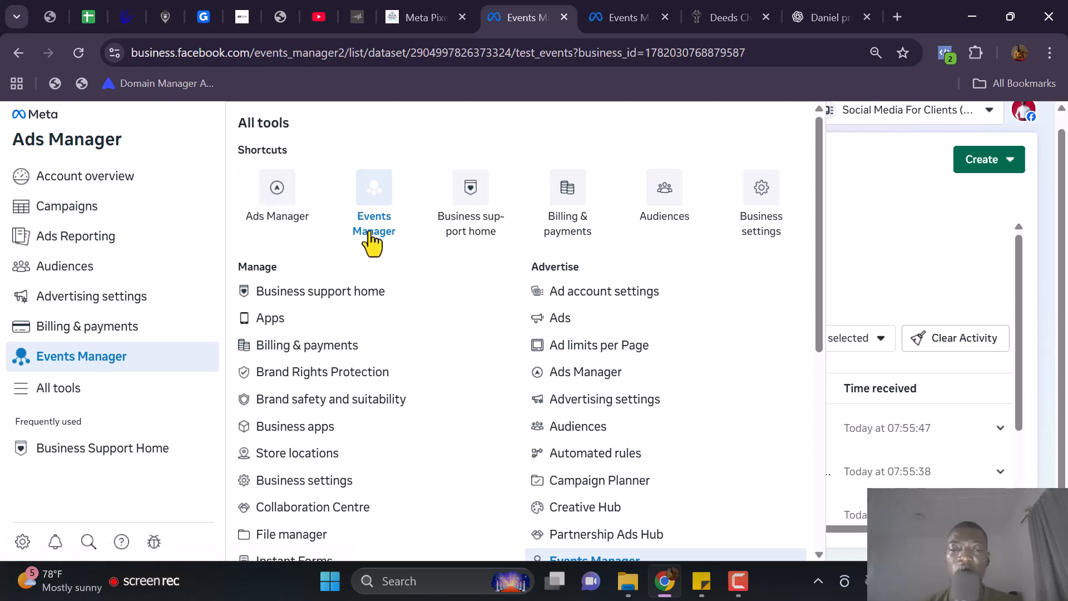
left_click(276, 217)
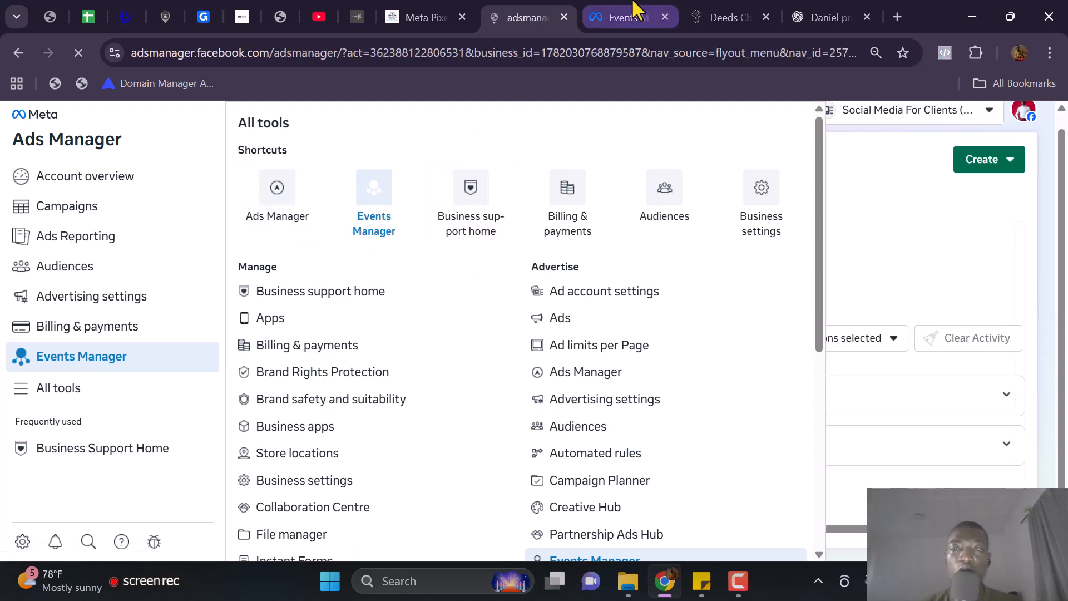
left_click(639, 13)
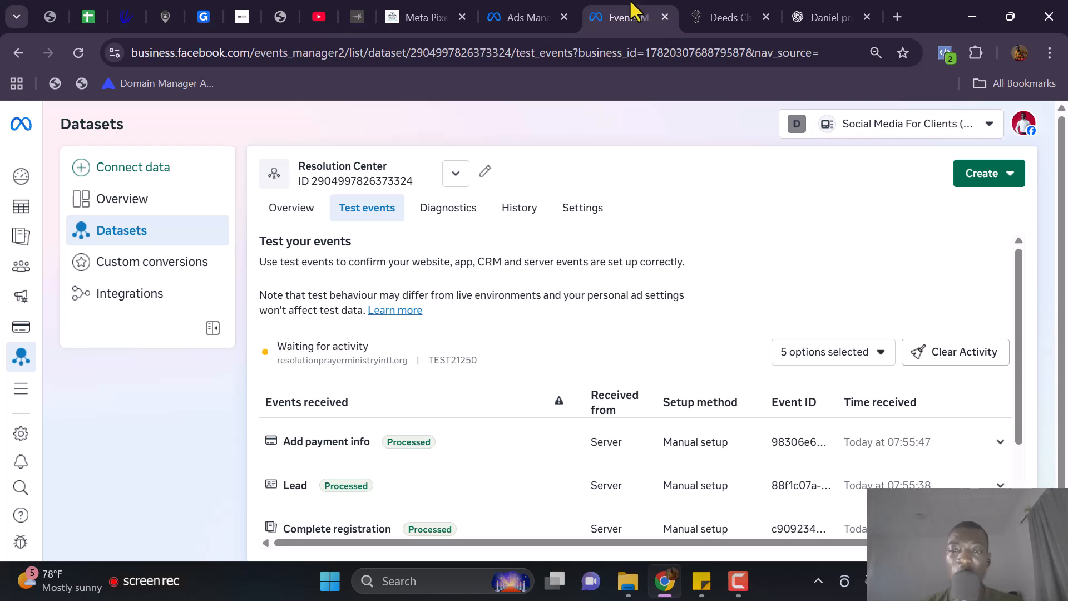
left_click(664, 18)
left_click(500, 13)
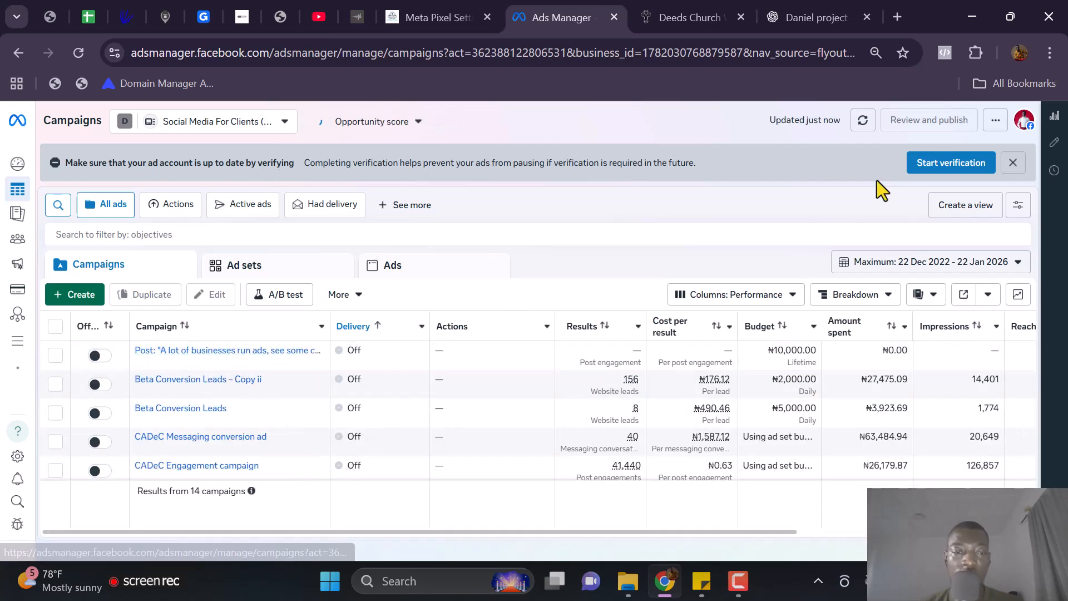
Step: Dismiss the ad account verification notice and check the selected ad account in the account list, keeping Social Media For Clients
left_click(1013, 163)
mouse_move(158, 168)
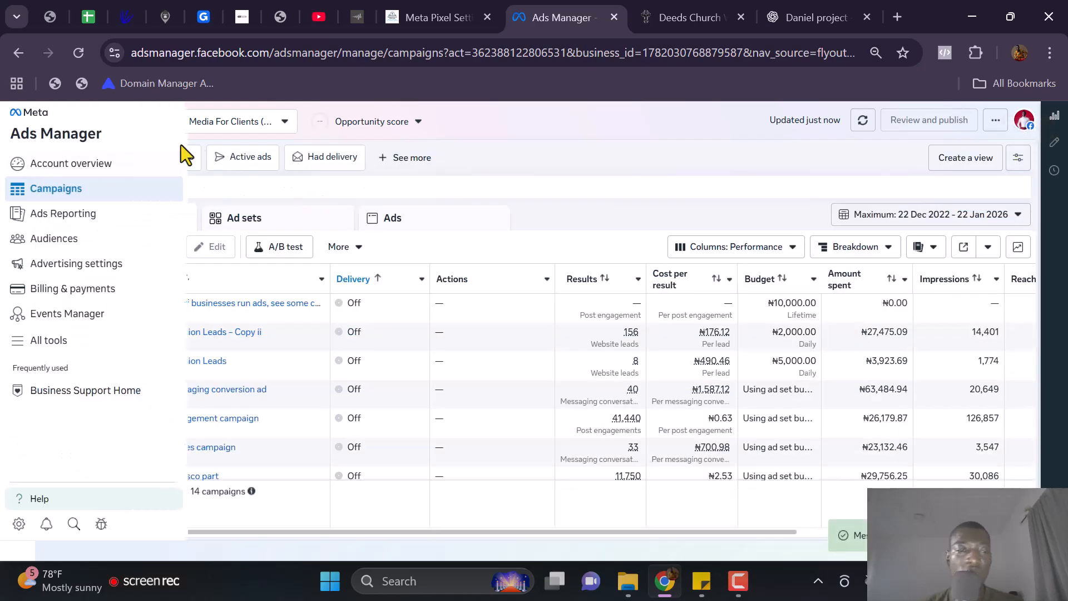
left_click(198, 125)
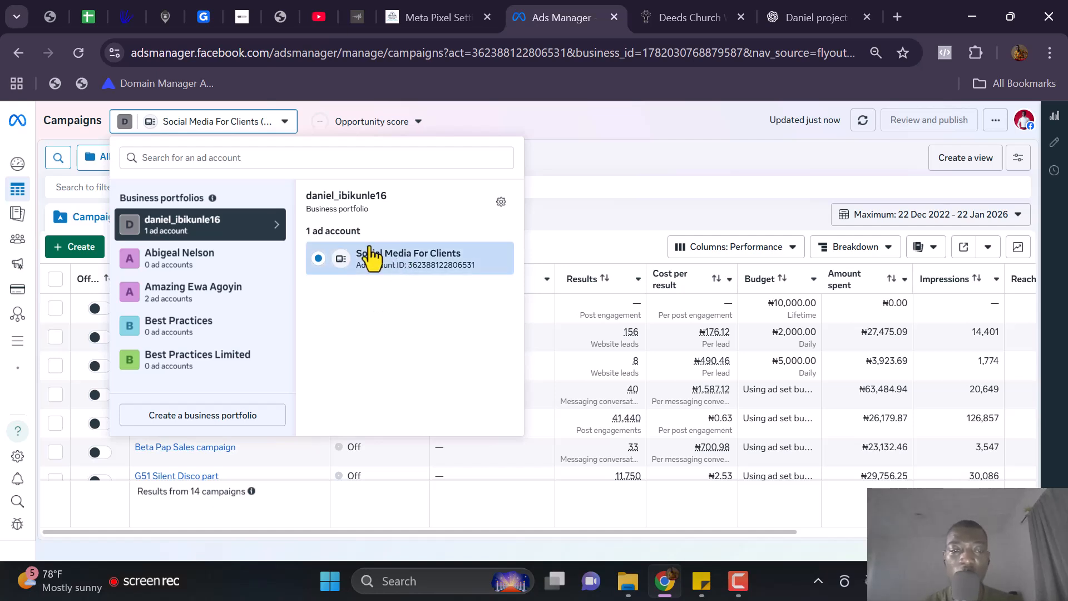
left_click(621, 141)
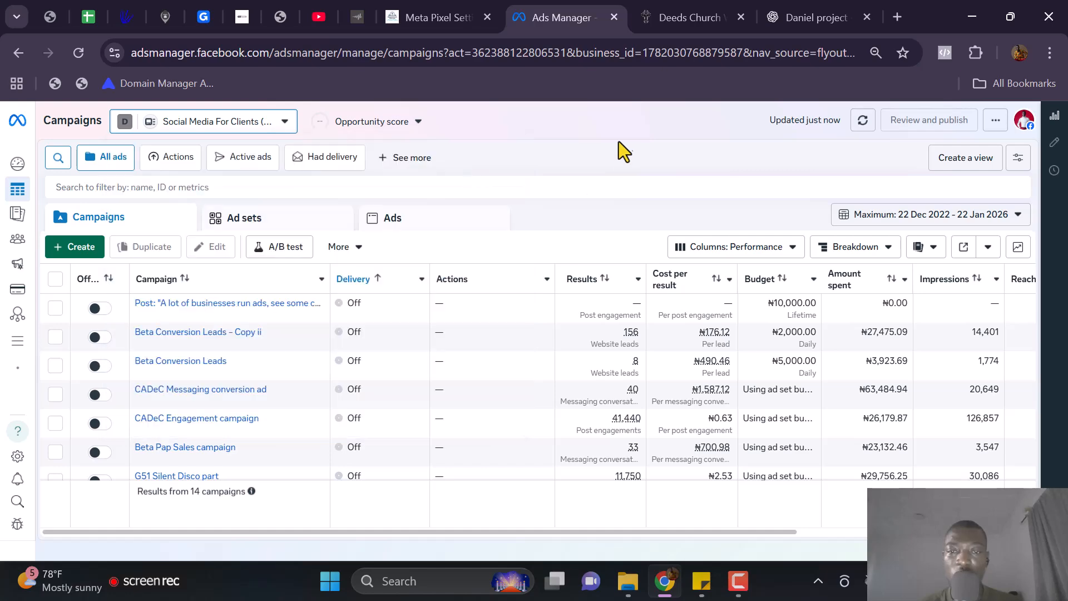
Step: Create a new campaign with the Auction buying type and the Sales objective
left_click(517, 189)
left_click(59, 254)
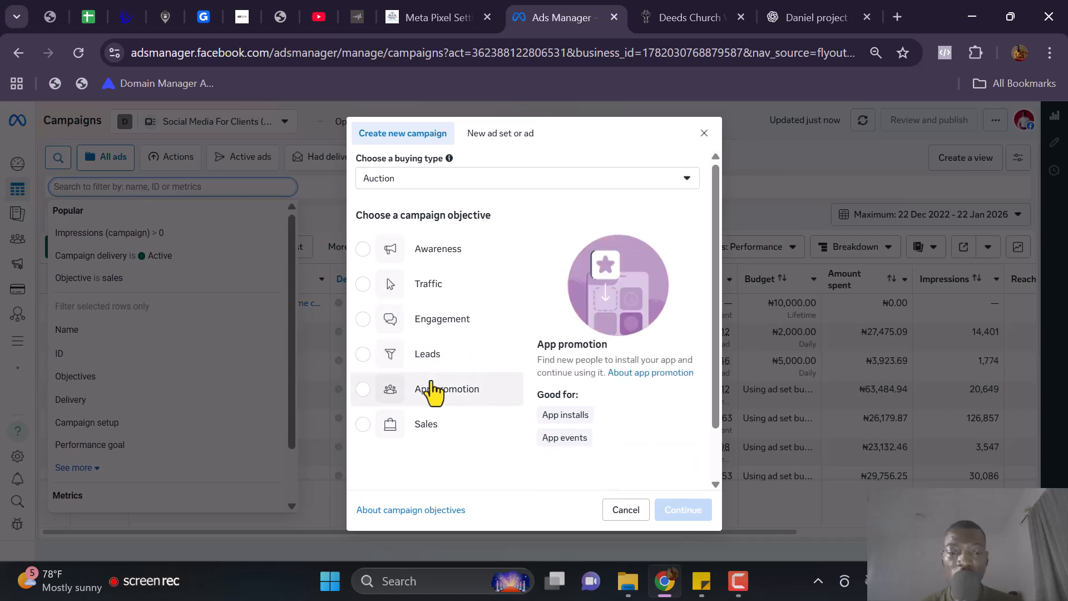
left_click(422, 435)
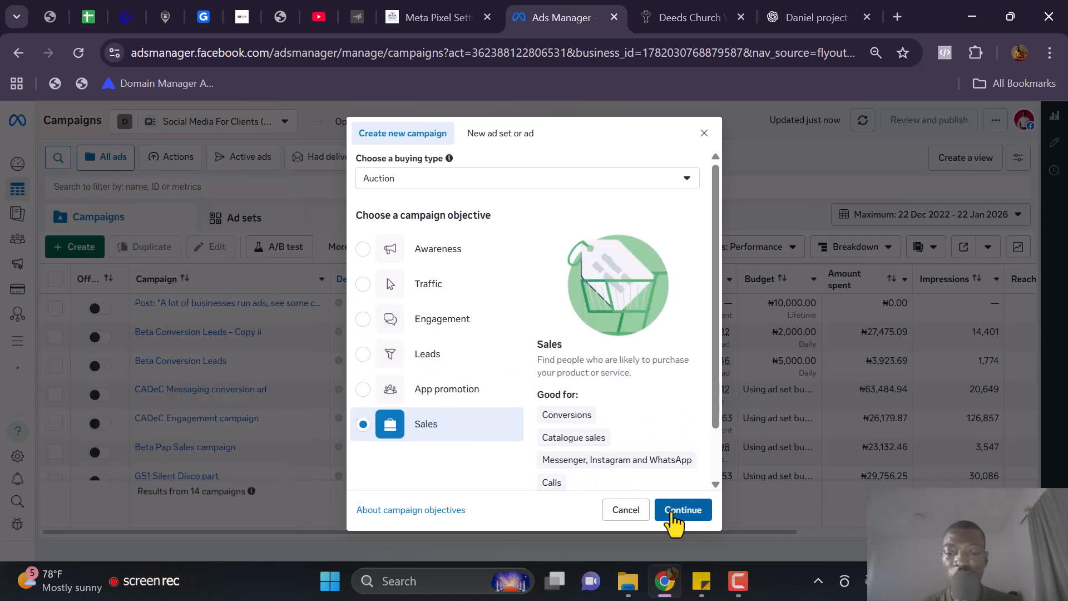
left_click(671, 511)
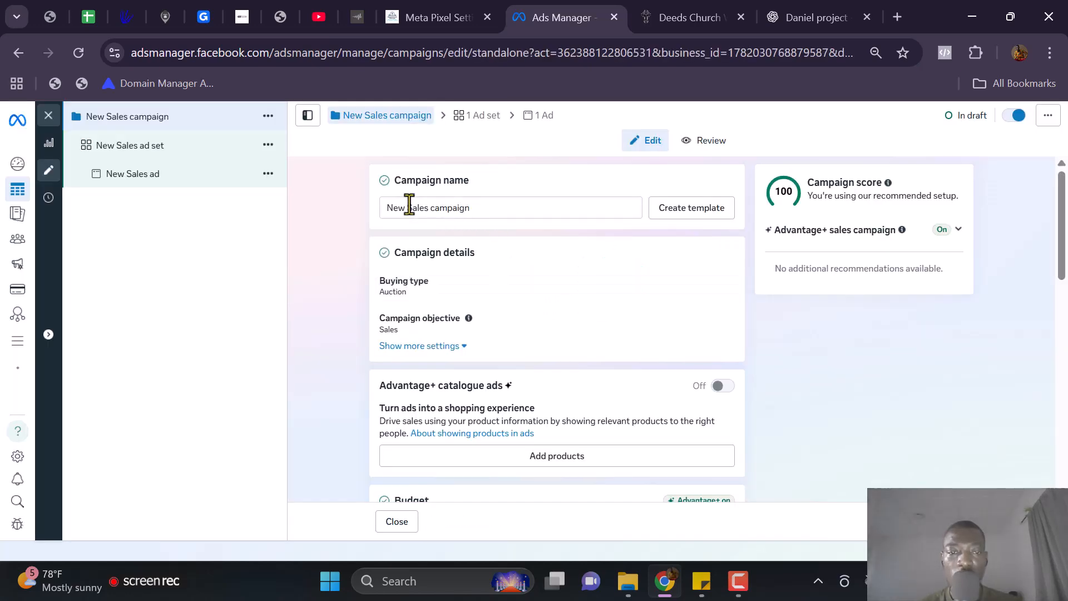
Step: Review the new sales campaign's name, budget, A/B test, audience segment and special ad category settings
left_click_drag(493, 210, 391, 210)
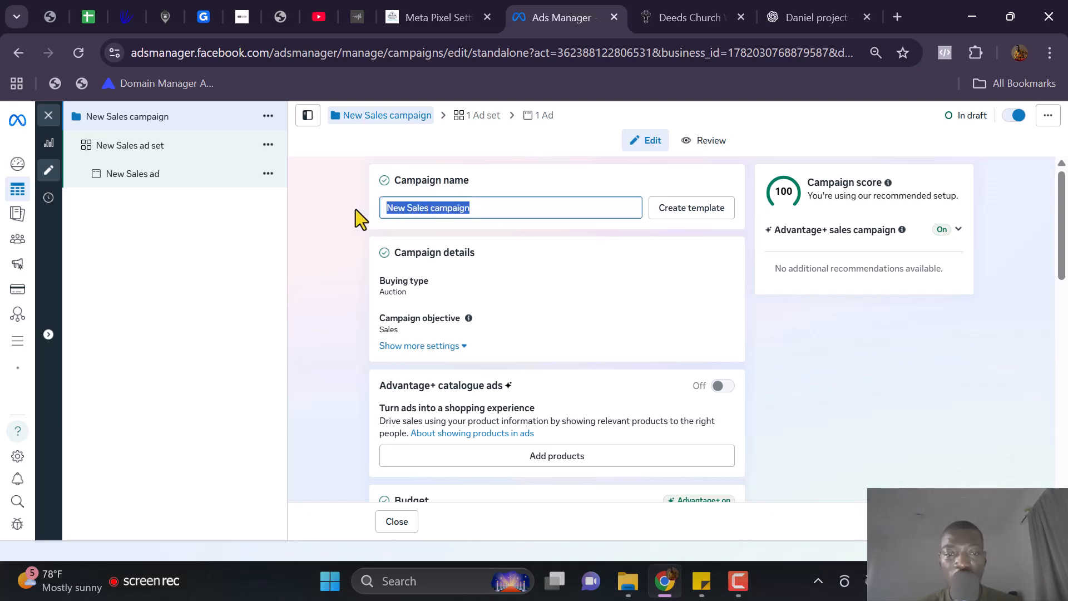
scroll(405, 239, "down", 5)
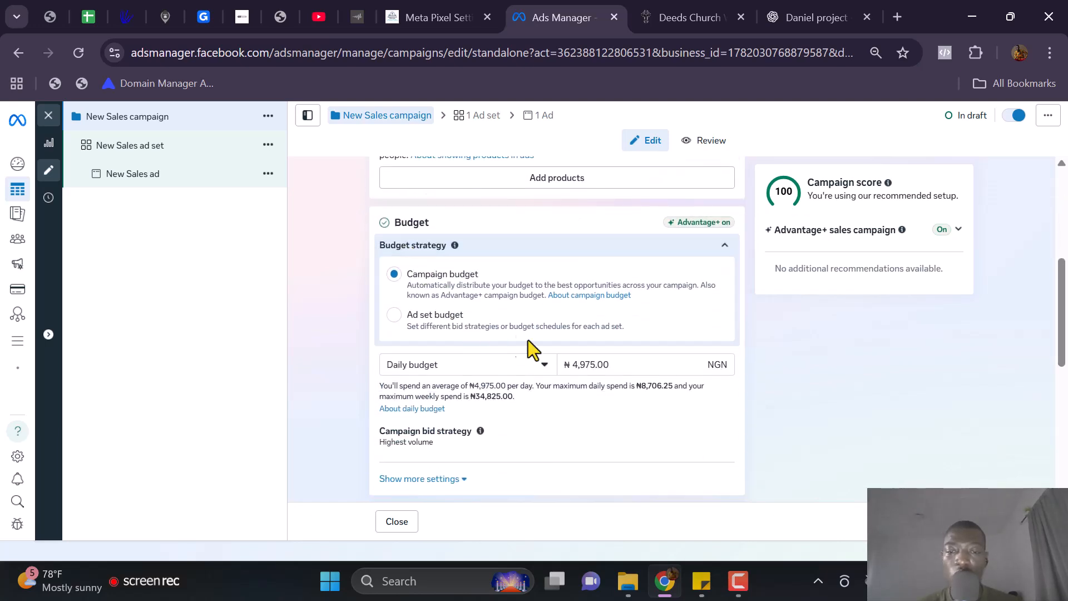
scroll(610, 362, "down", 4)
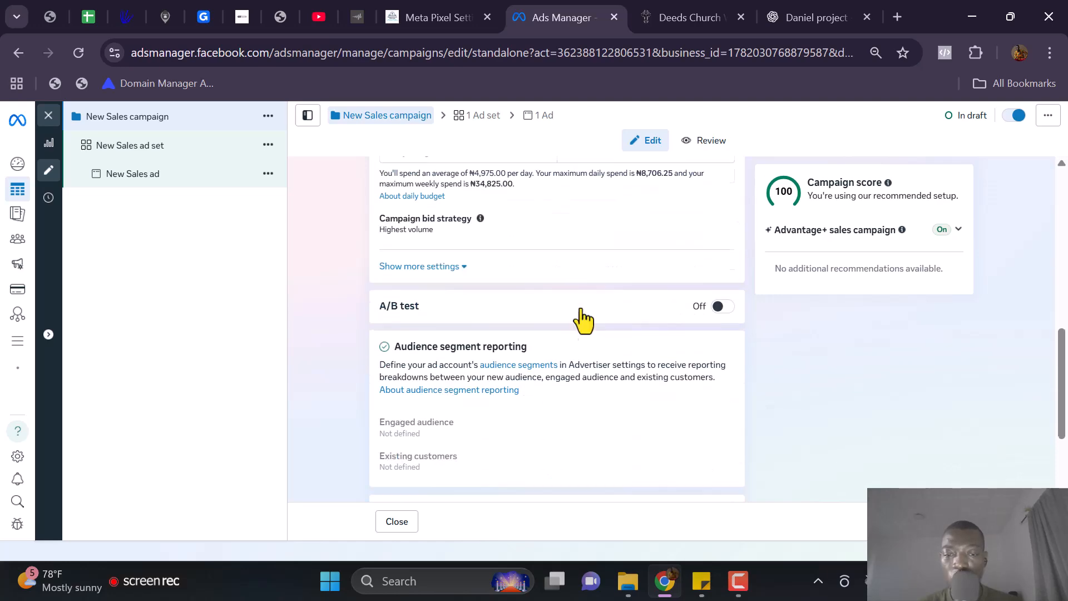
scroll(787, 383, "down", 2)
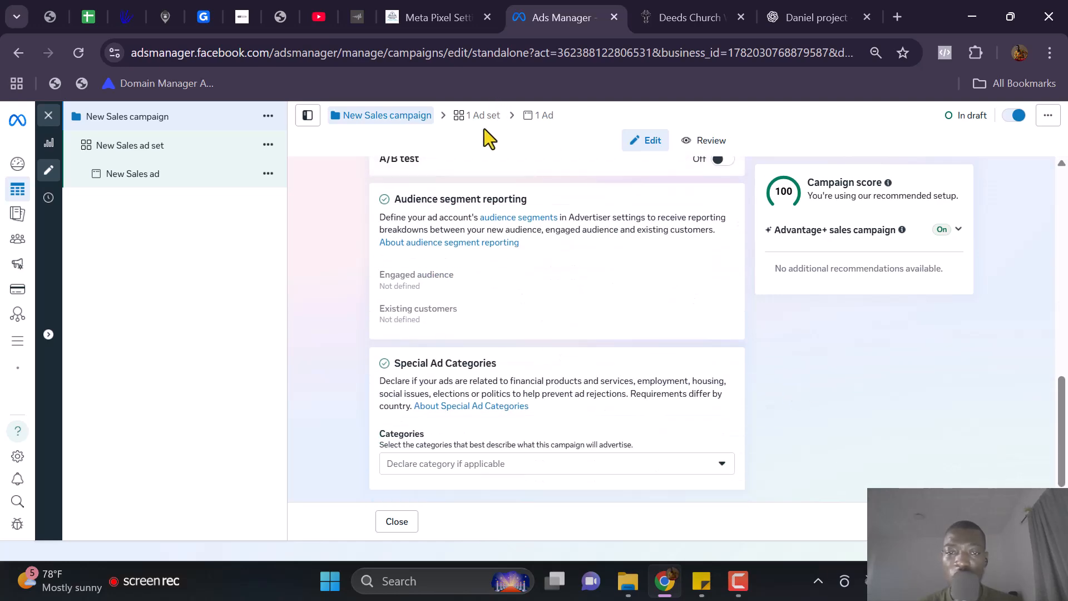
Step: Review the new ad set's audience and placement settings and the new ad's identity, setup, creative and chat builder sections
left_click(477, 115)
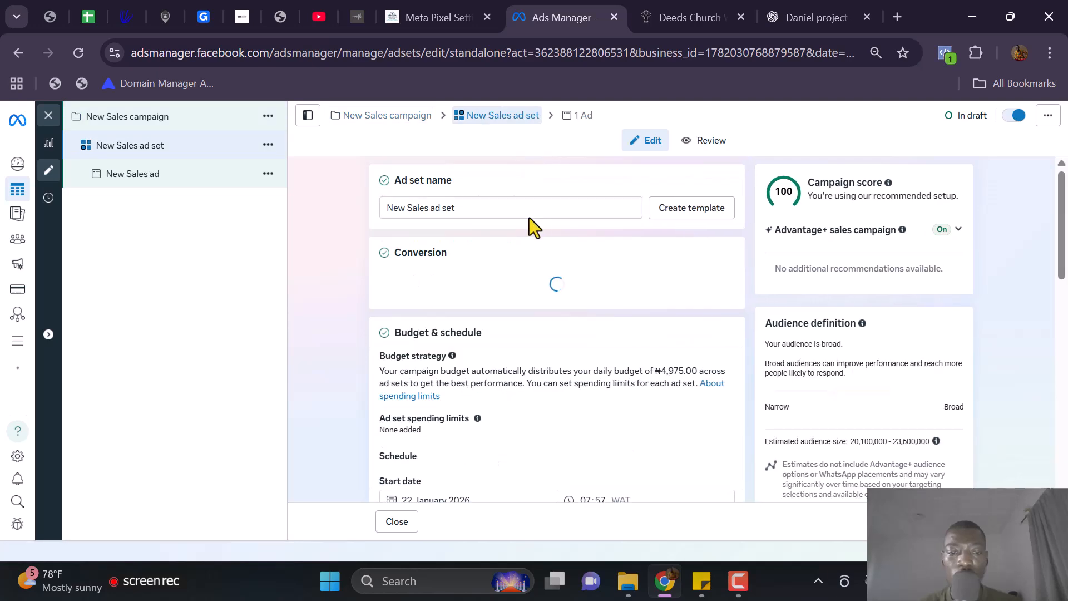
scroll(529, 218, "down", 10)
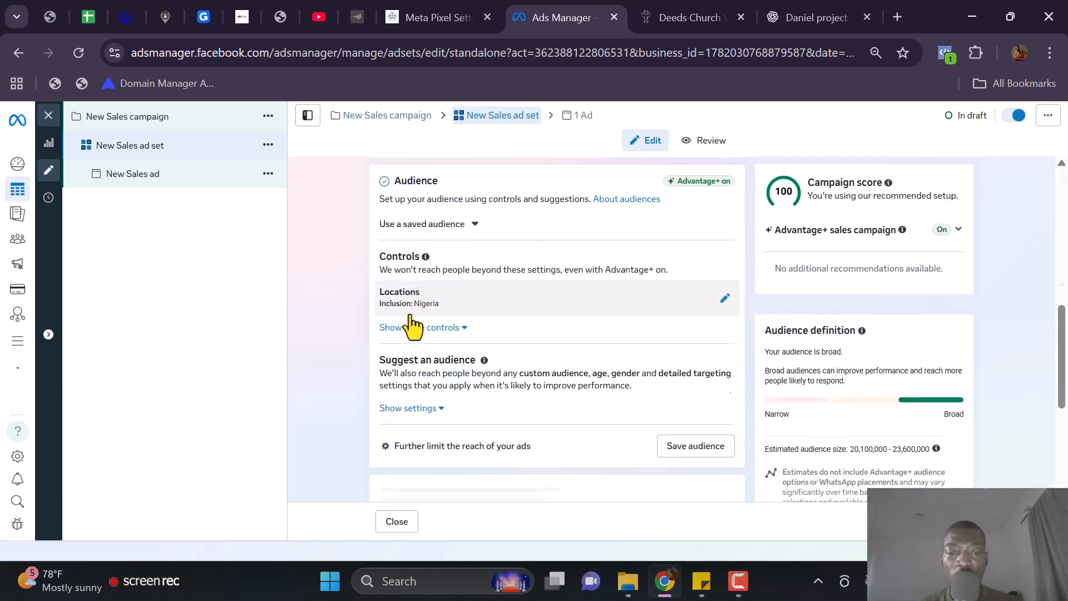
scroll(520, 245, "down", 4)
scroll(495, 295, "down", 5)
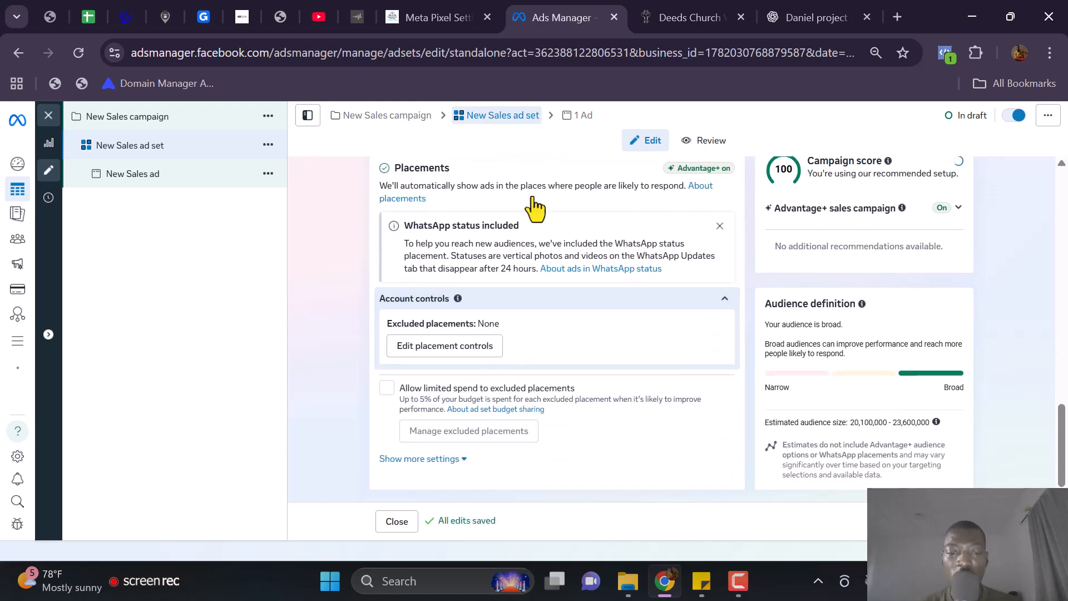
left_click(586, 124)
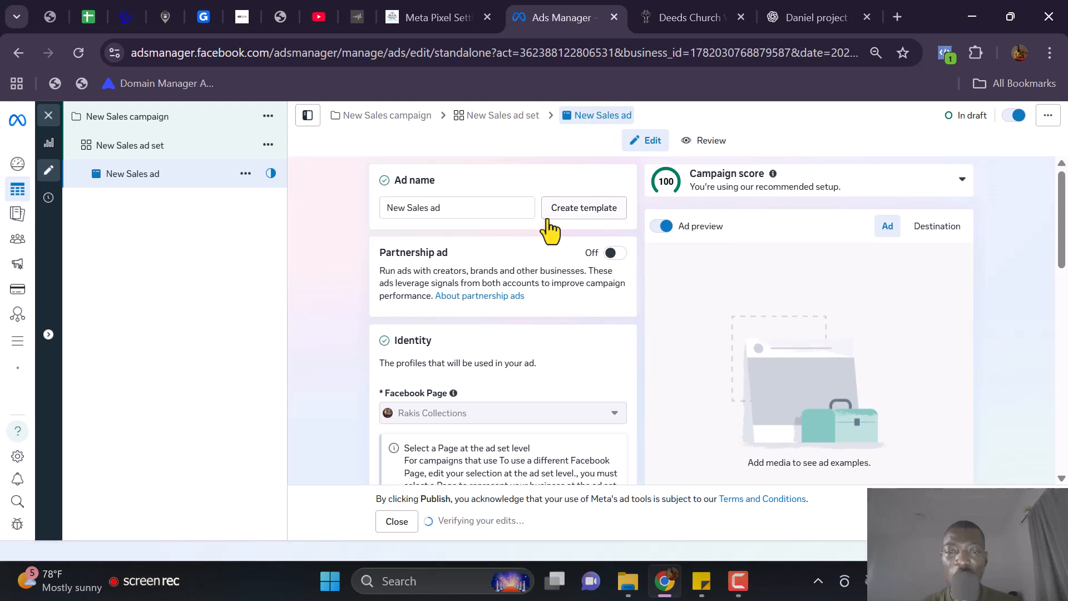
scroll(514, 229, "down", 5)
scroll(482, 238, "down", 9)
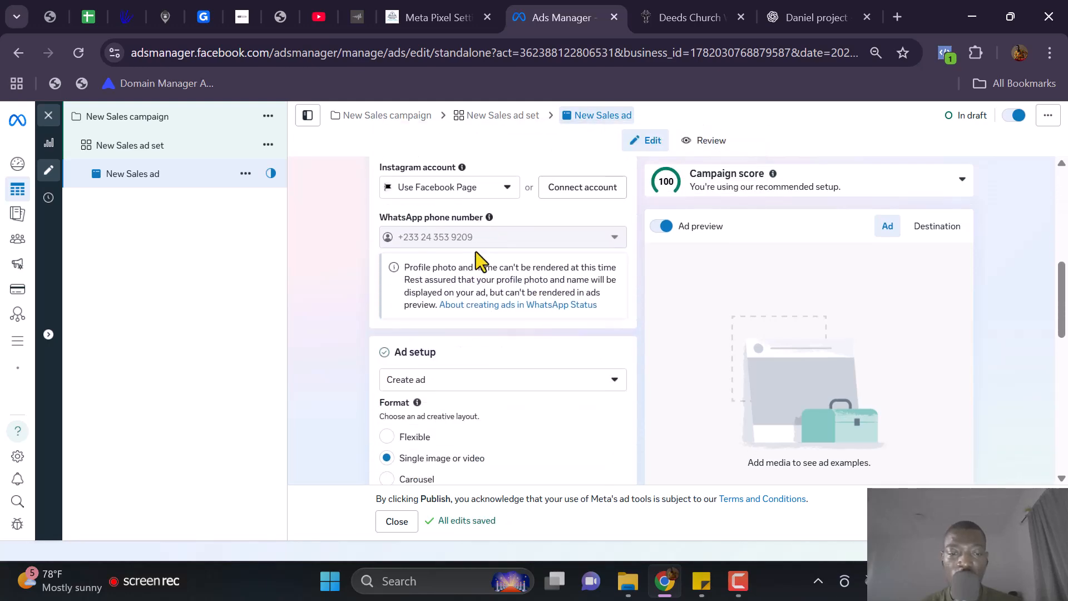
scroll(470, 275, "down", 2)
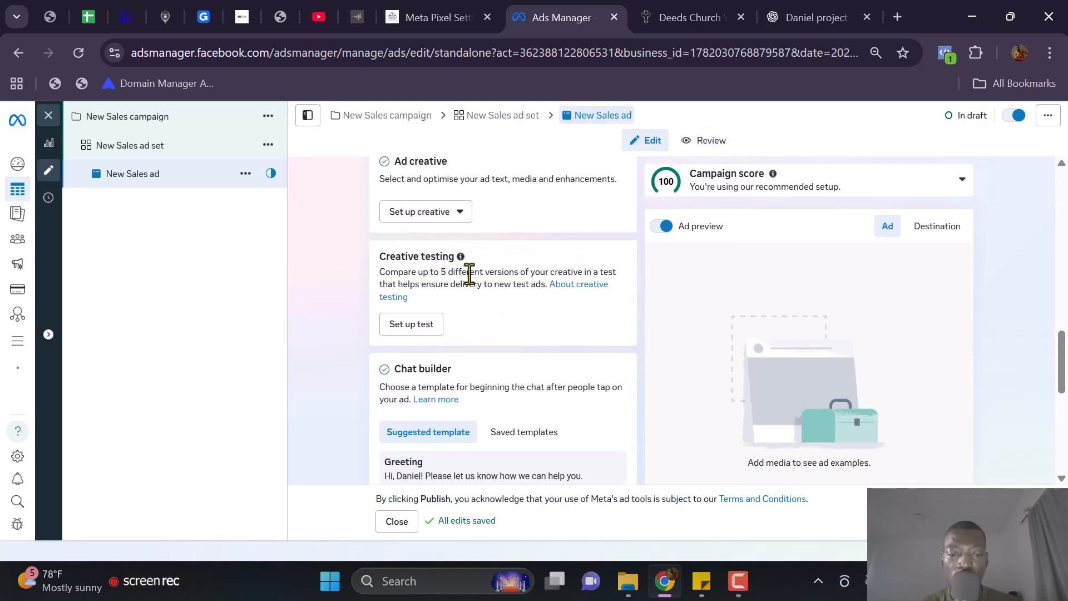
scroll(441, 303, "down", 3)
scroll(431, 175, "up", 2)
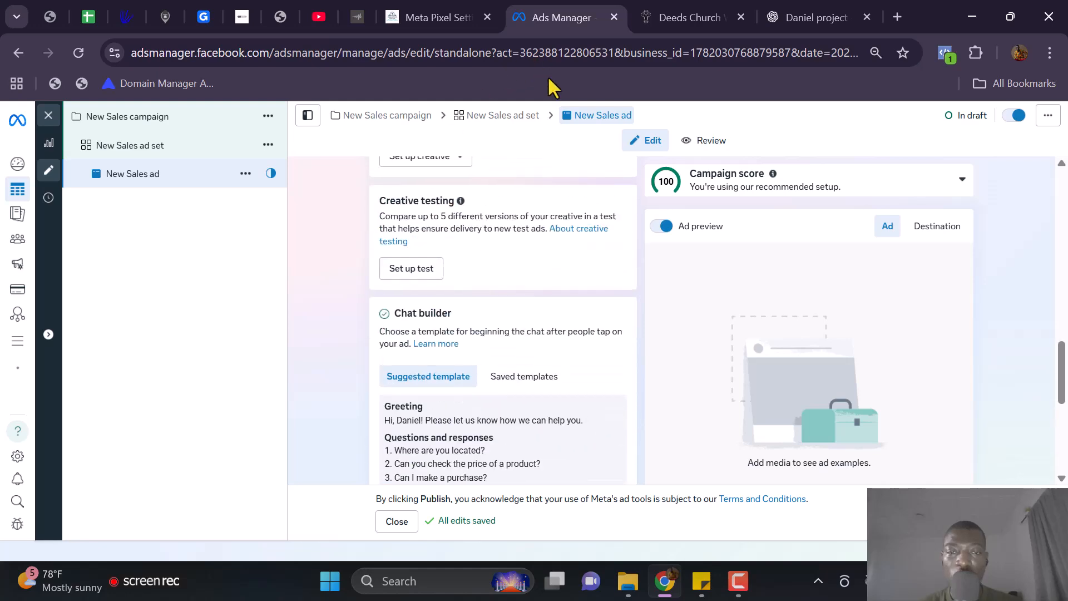
Step: Set the new sales ad set's conversion location to Website
left_click(499, 119)
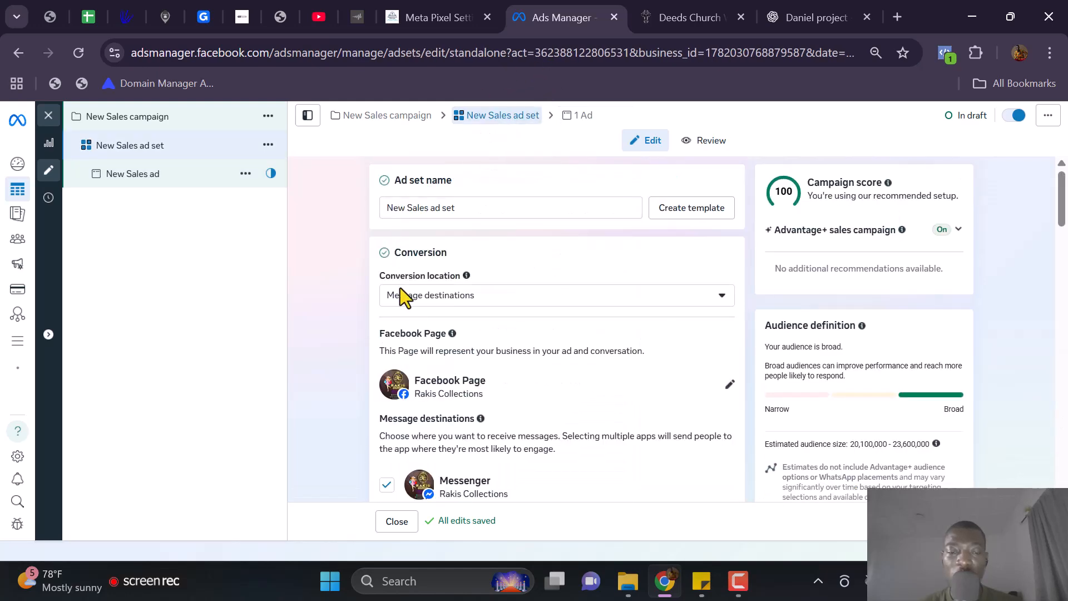
scroll(409, 292, "down", 1)
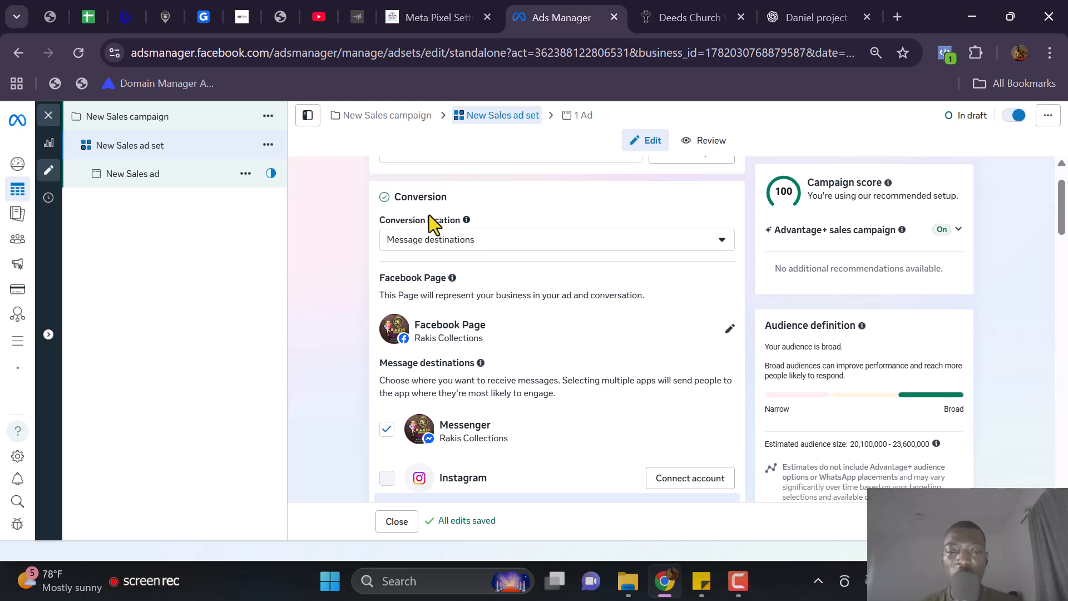
left_click(457, 242)
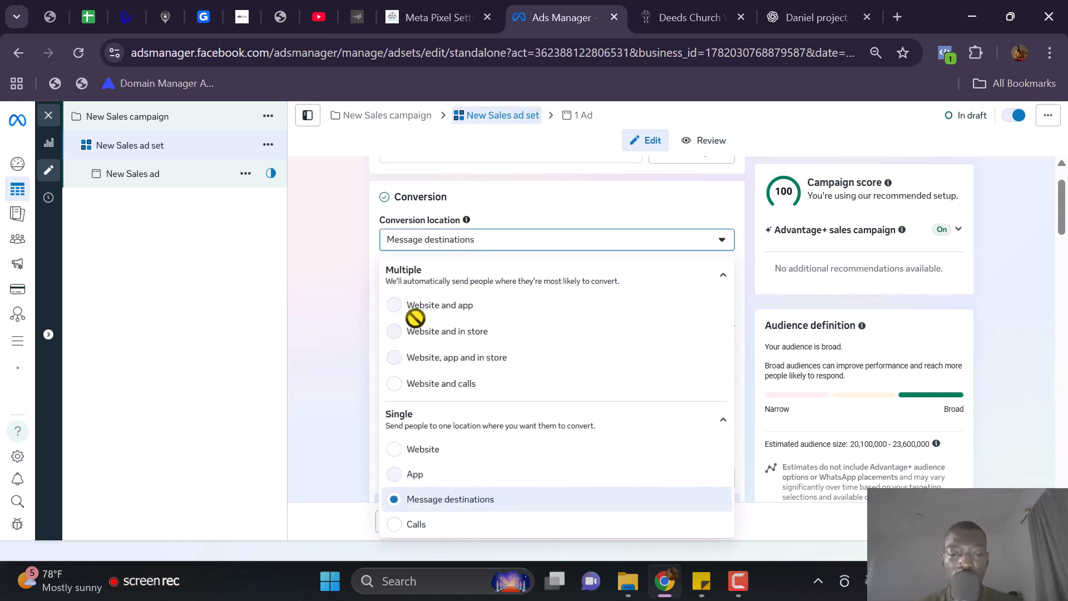
left_click(404, 450)
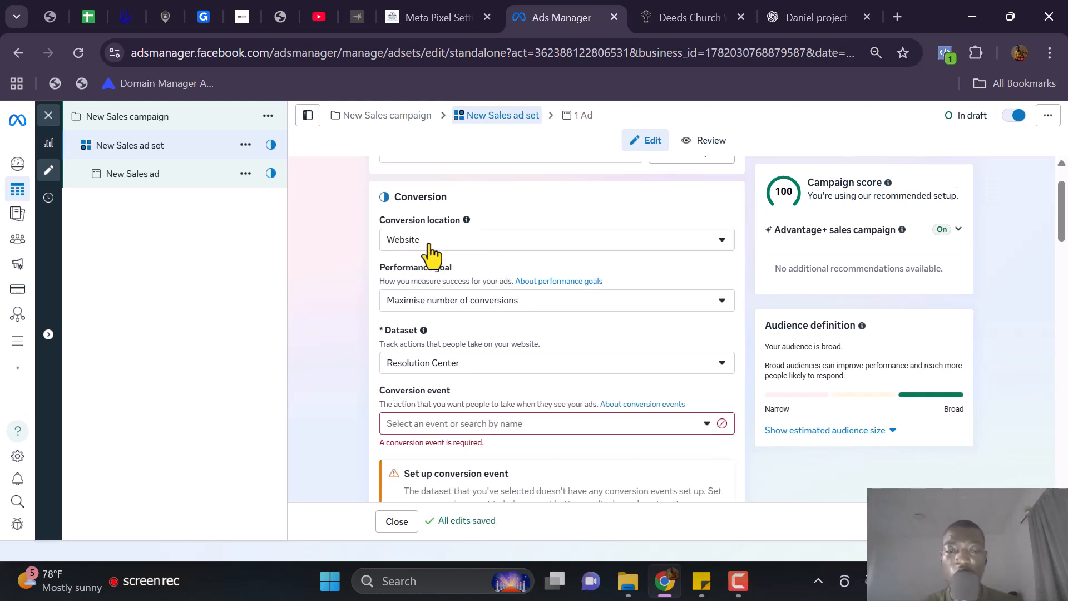
Step: Keep Maximise number of conversions as the ad set's performance goal and Resolution Center as its dataset
scroll(434, 250, "down", 1)
scroll(429, 247, "up", 1)
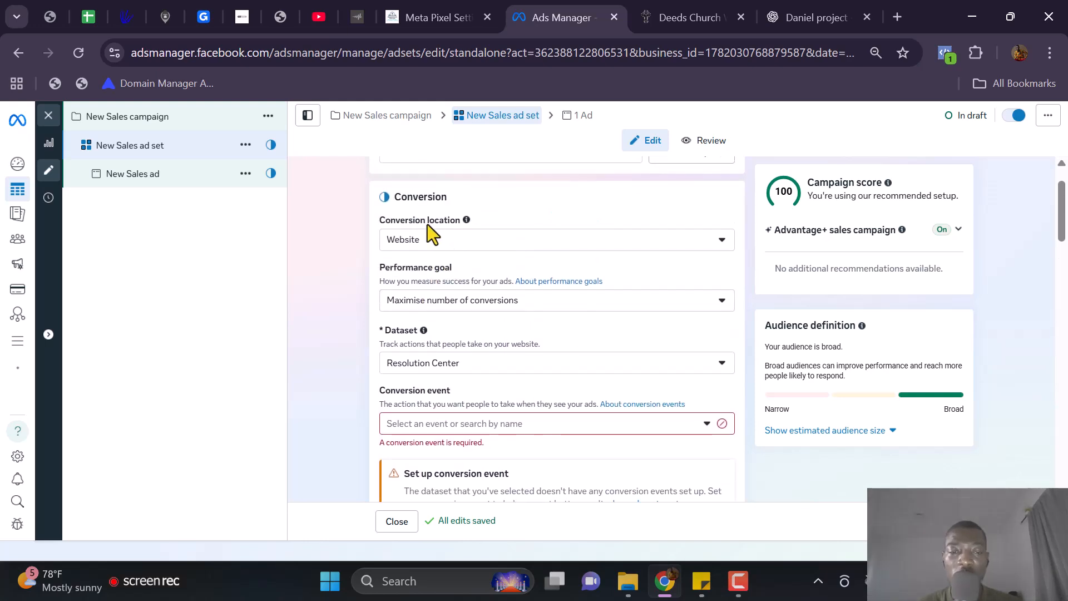
left_click(430, 302)
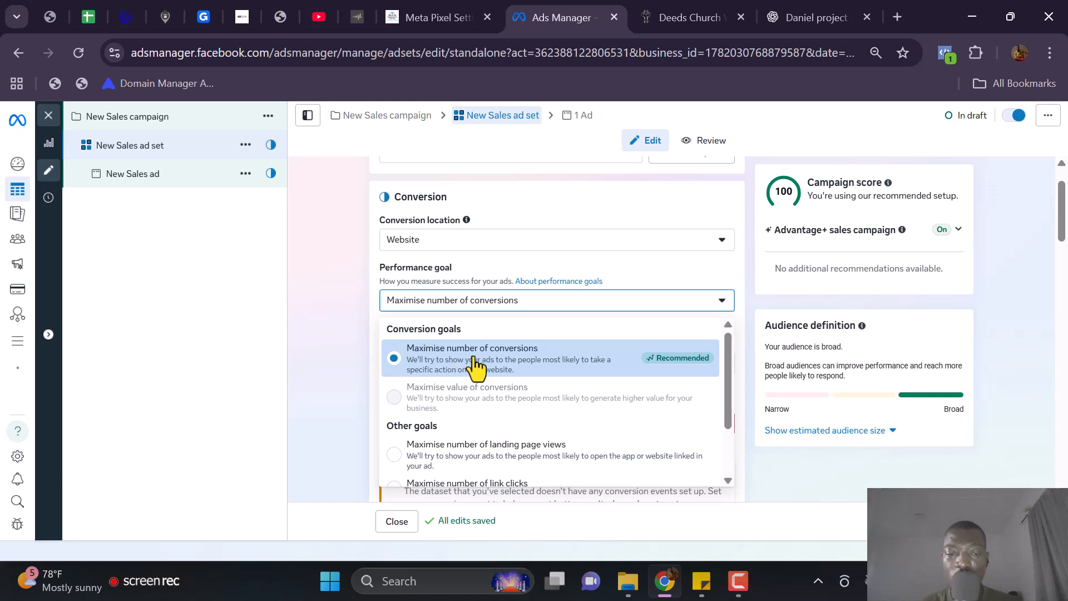
left_click(506, 374)
scroll(389, 295, "down", 3)
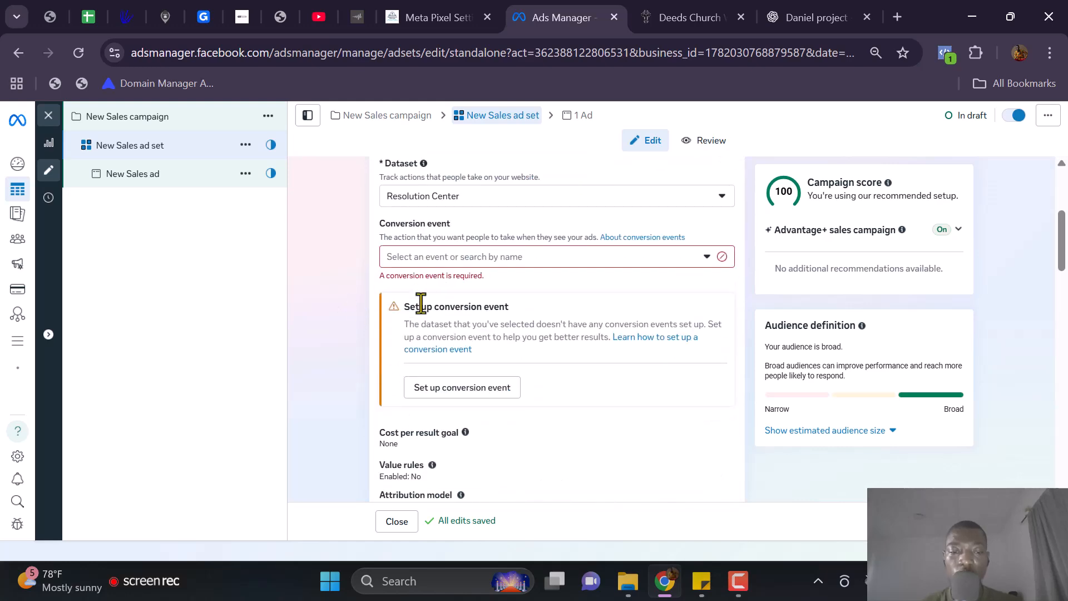
scroll(440, 245, "up", 1)
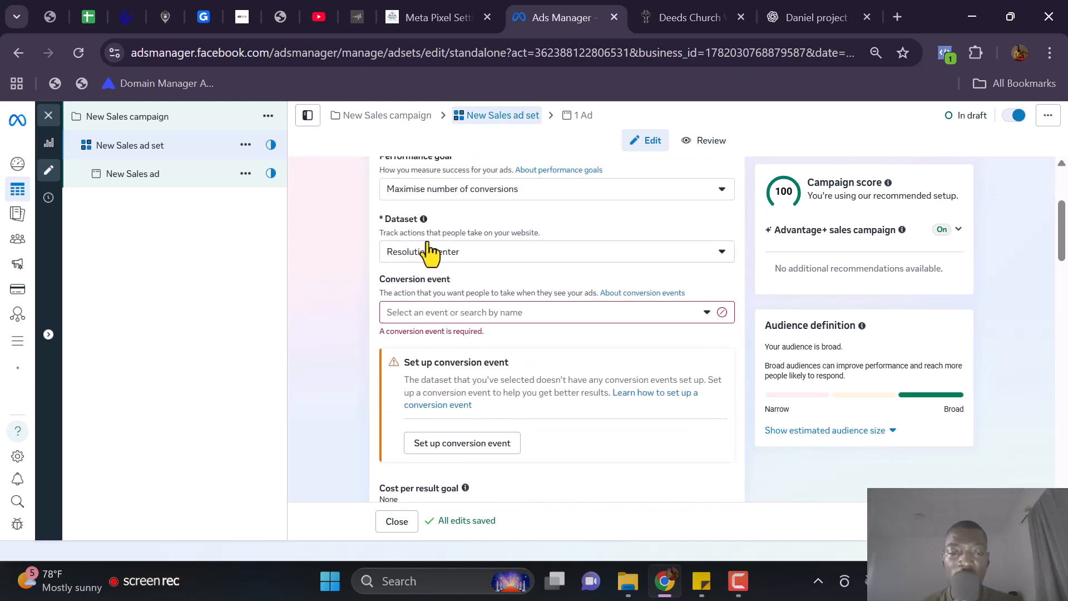
left_click(429, 250)
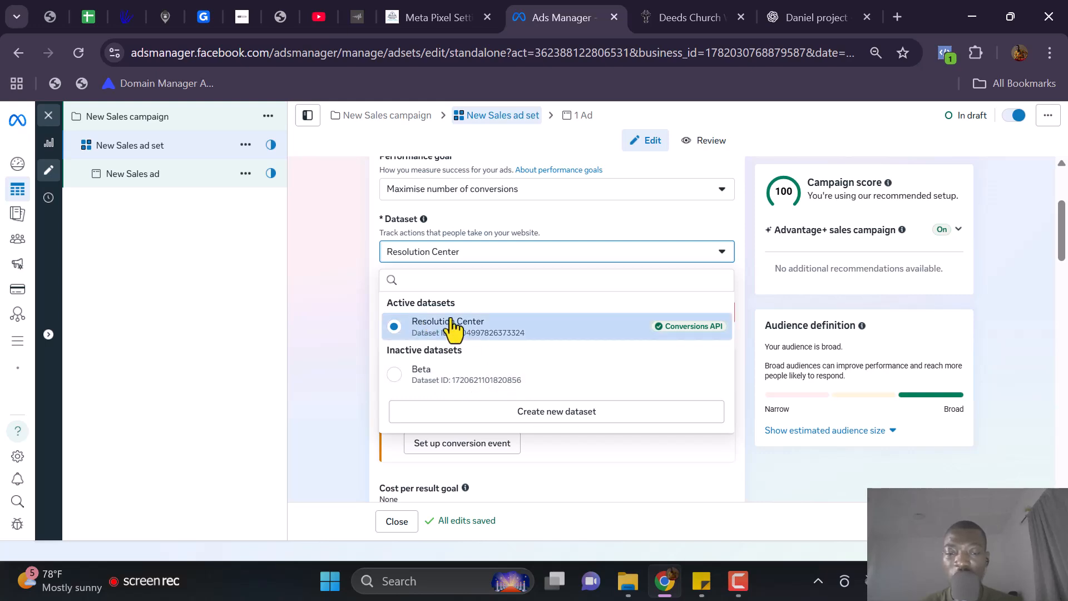
left_click(505, 331)
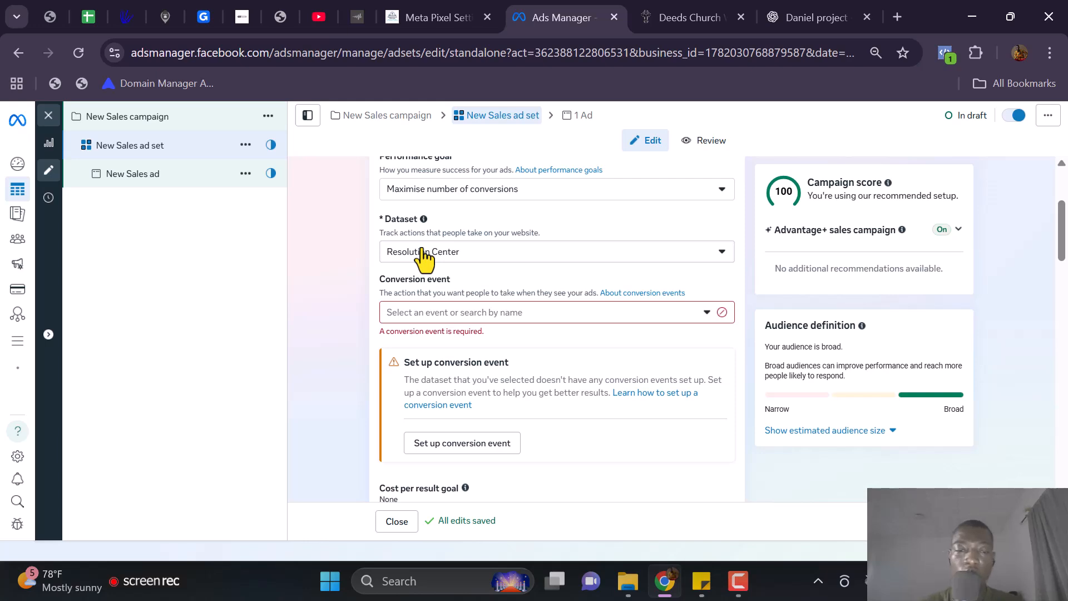
Step: Examine the conversion events offered for the Resolution Center dataset, including the availability of the Lead event
scroll(462, 311, "down", 2)
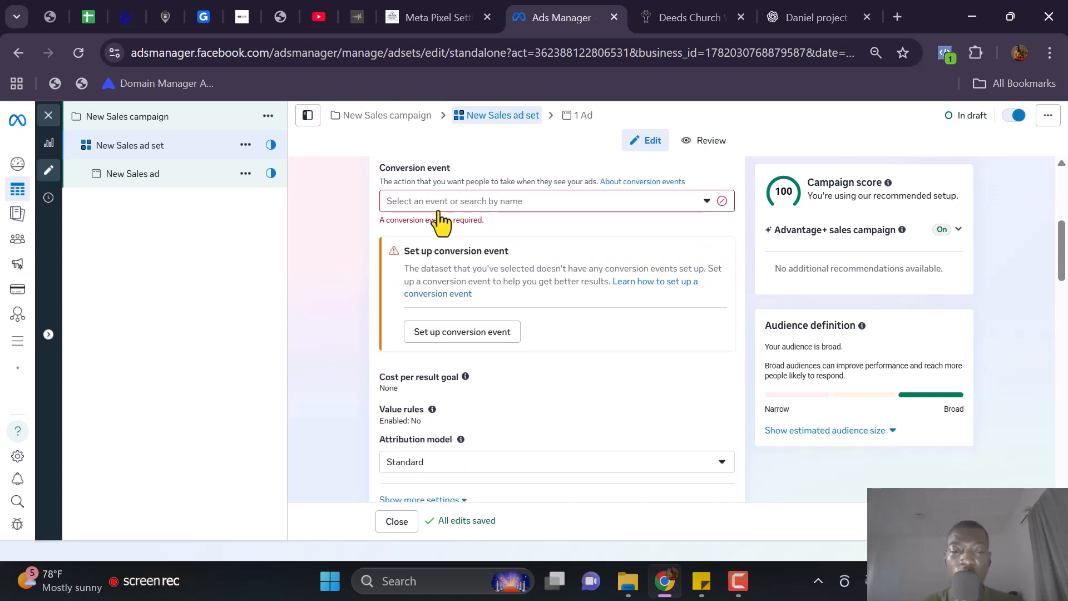
scroll(438, 213, "up", 2)
left_click(439, 313)
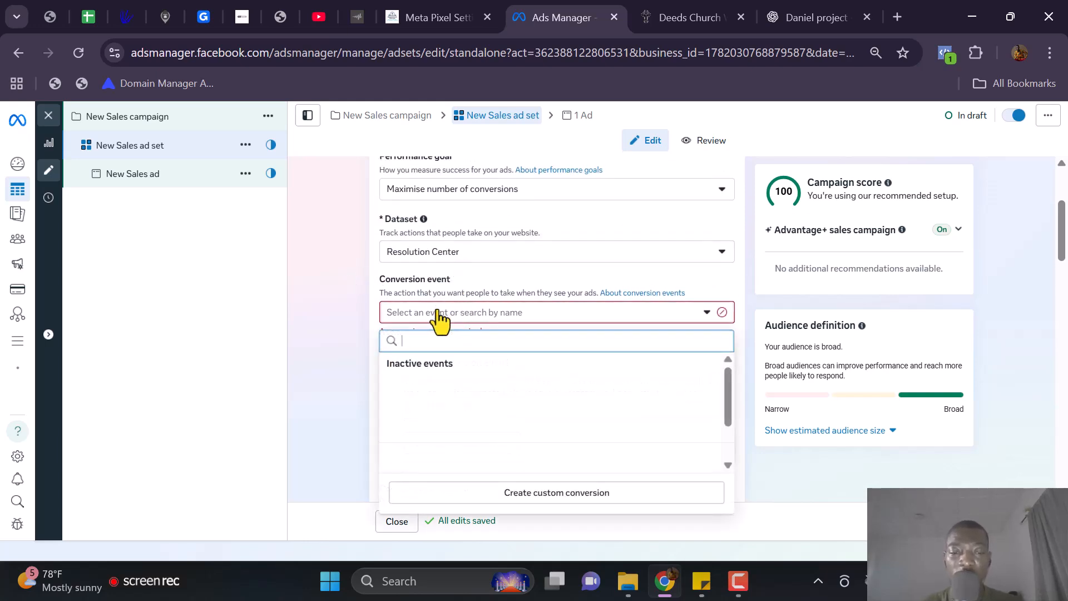
scroll(501, 405, "down", 3)
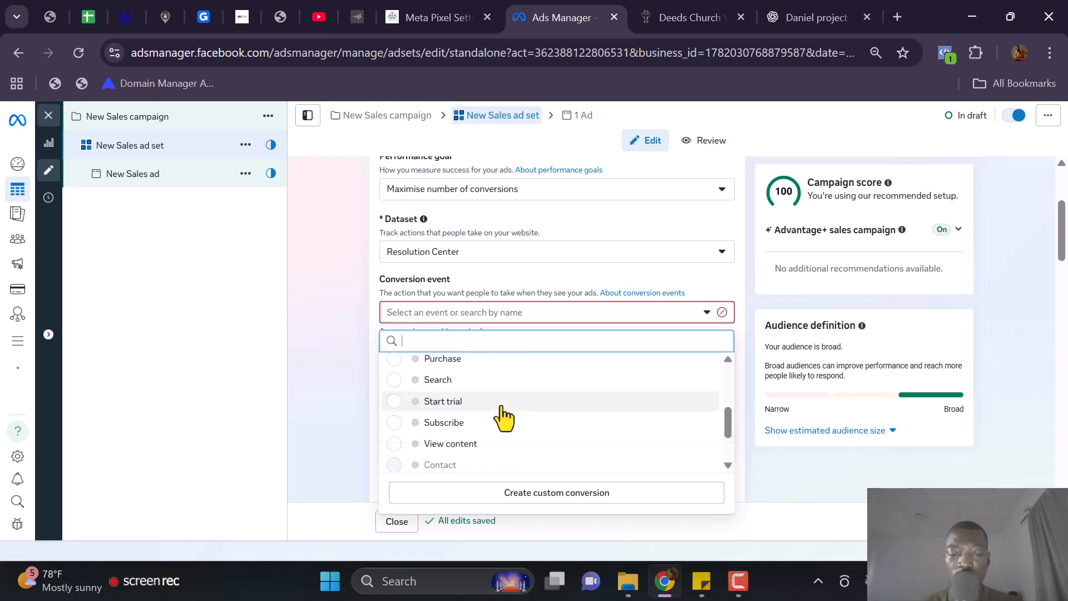
scroll(504, 417, "down", 2)
scroll(506, 414, "up", 6)
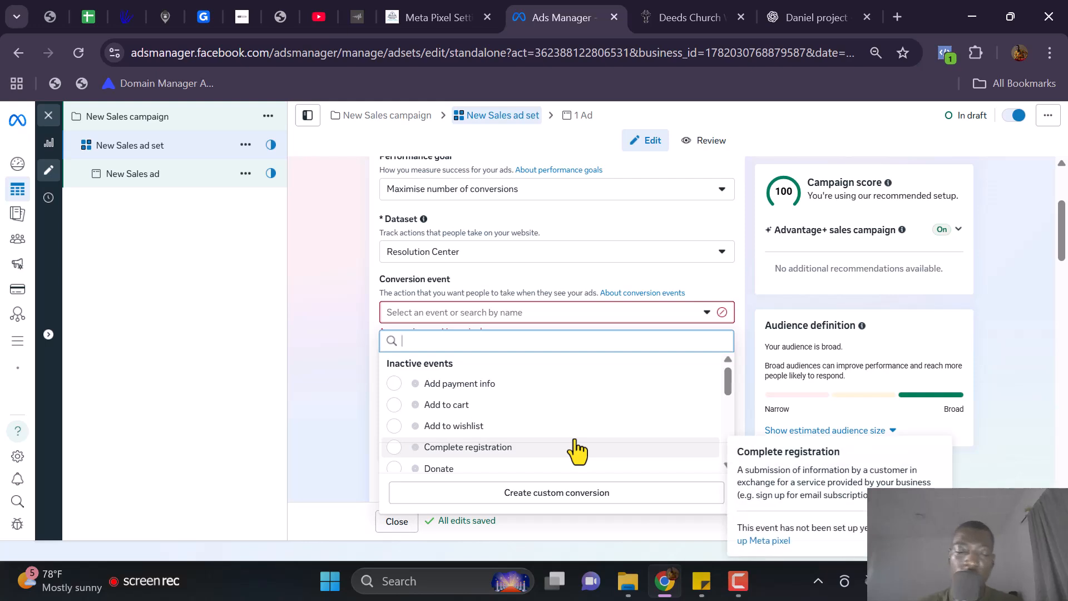
scroll(514, 396, "down", 2)
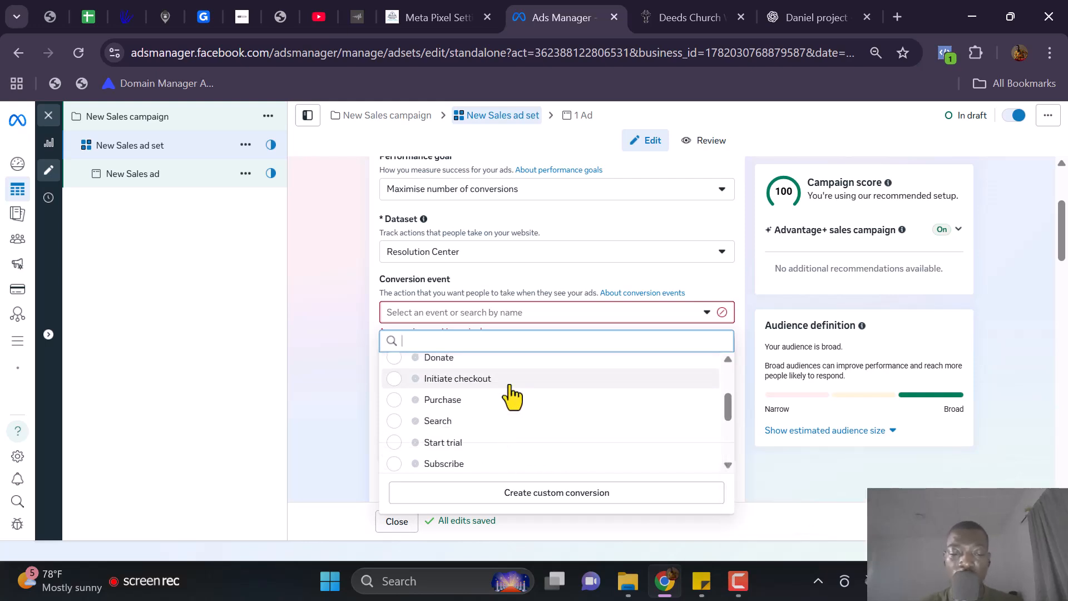
scroll(508, 399, "up", 2)
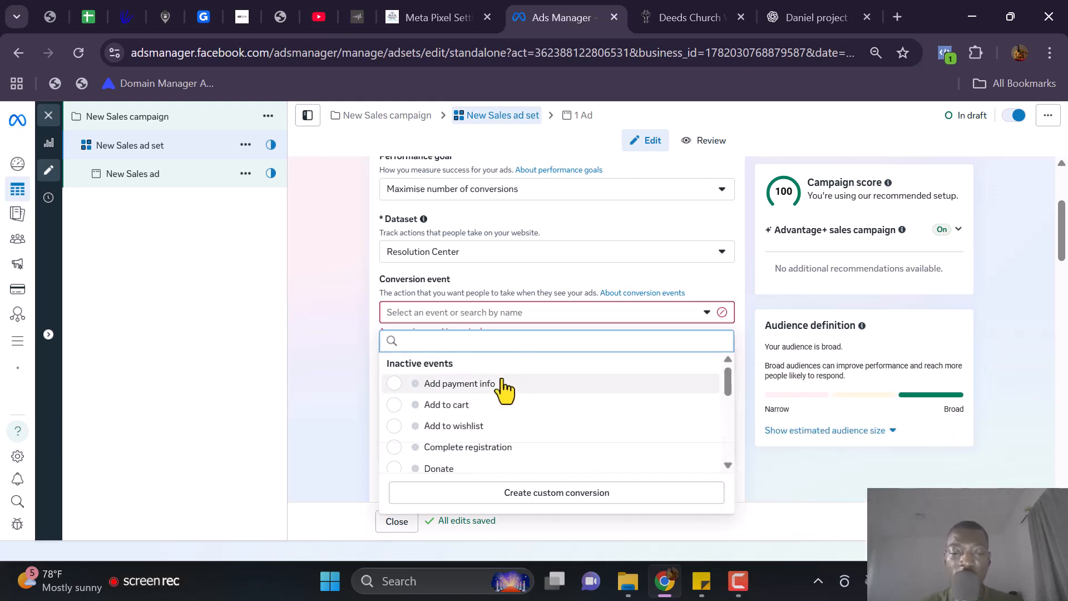
scroll(497, 394, "down", 1)
scroll(499, 395, "down", 3)
scroll(493, 426, "down", 2)
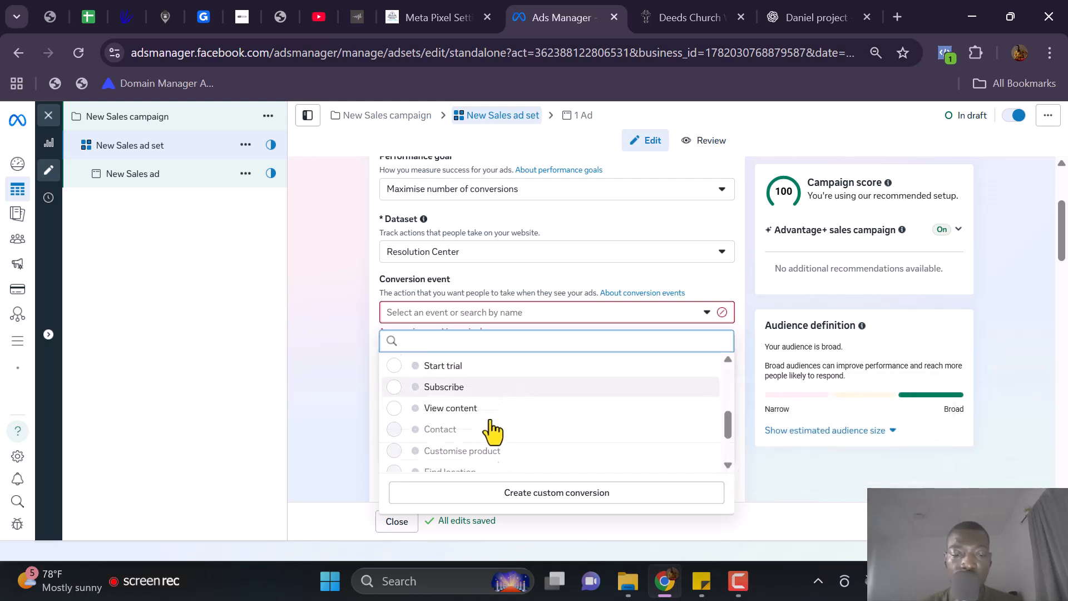
scroll(484, 383, "up", 3)
scroll(487, 393, "down", 2)
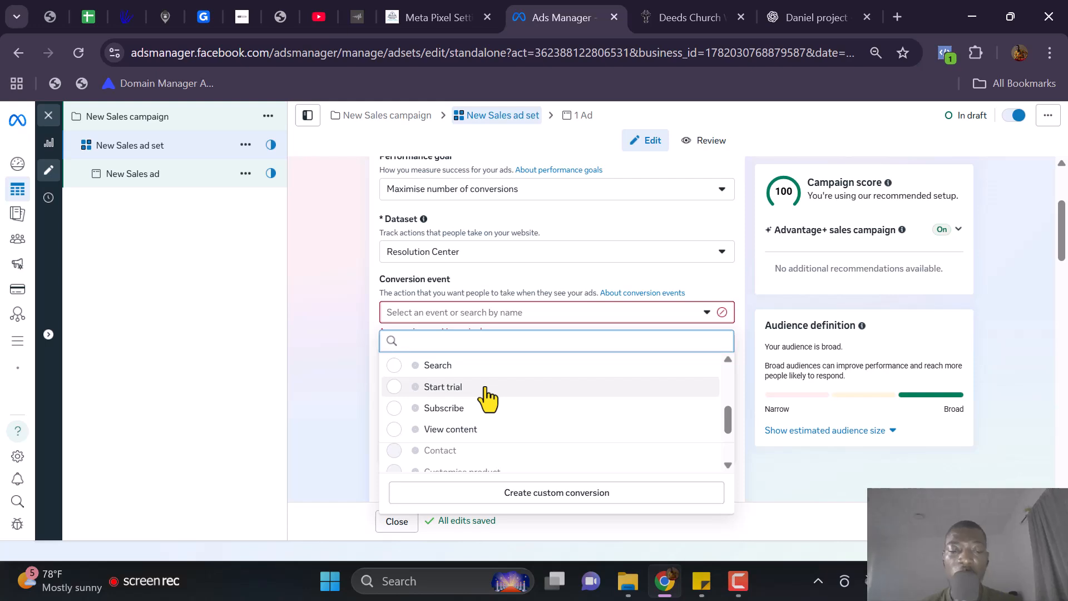
mouse_move(487, 398)
scroll(488, 398, "down", 2)
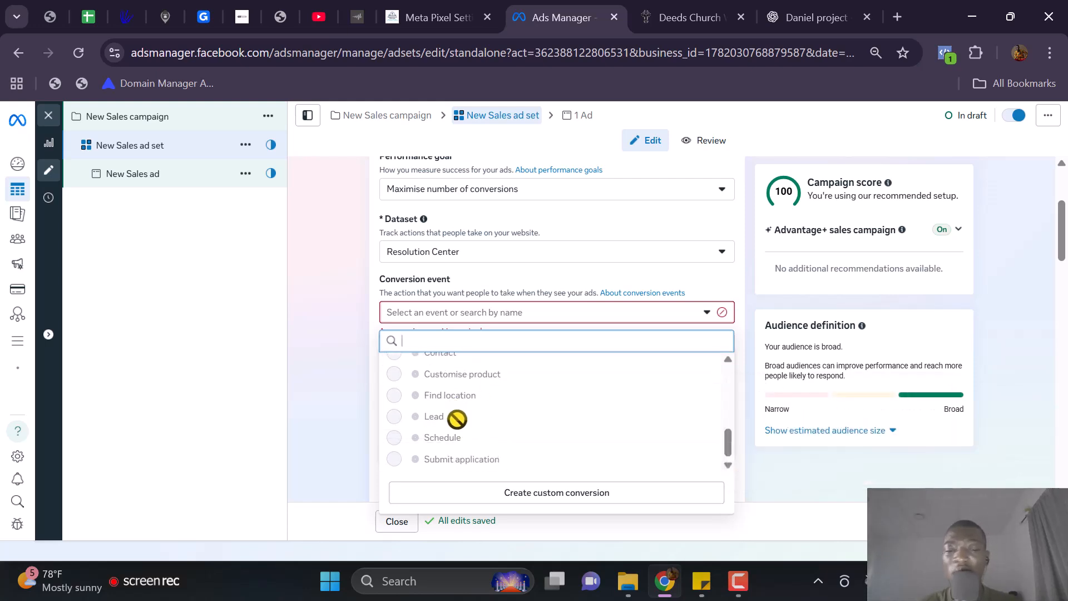
mouse_move(433, 421)
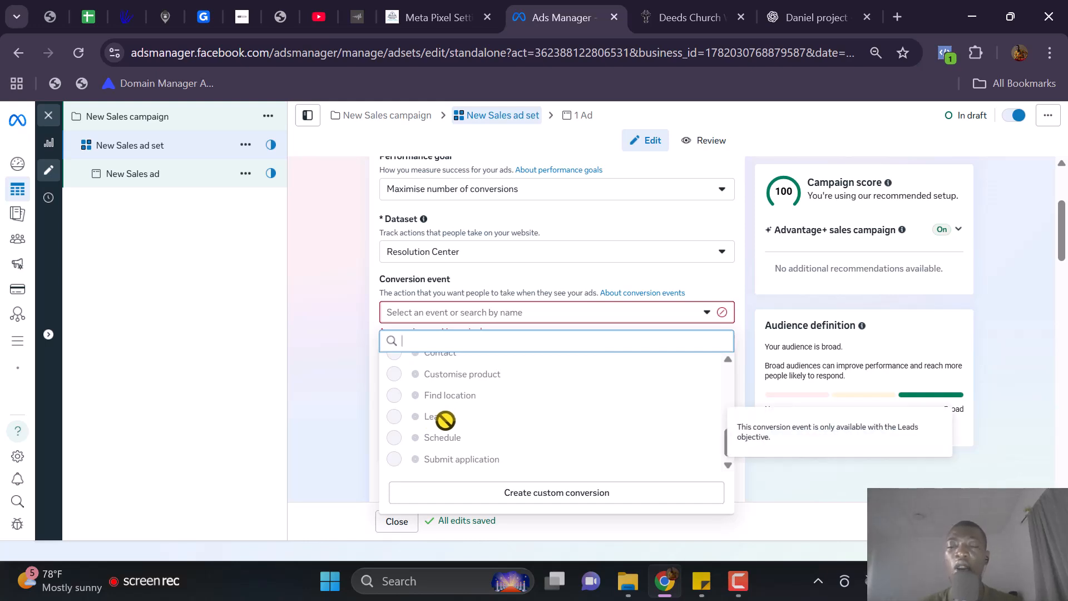
scroll(445, 420, "up", 3)
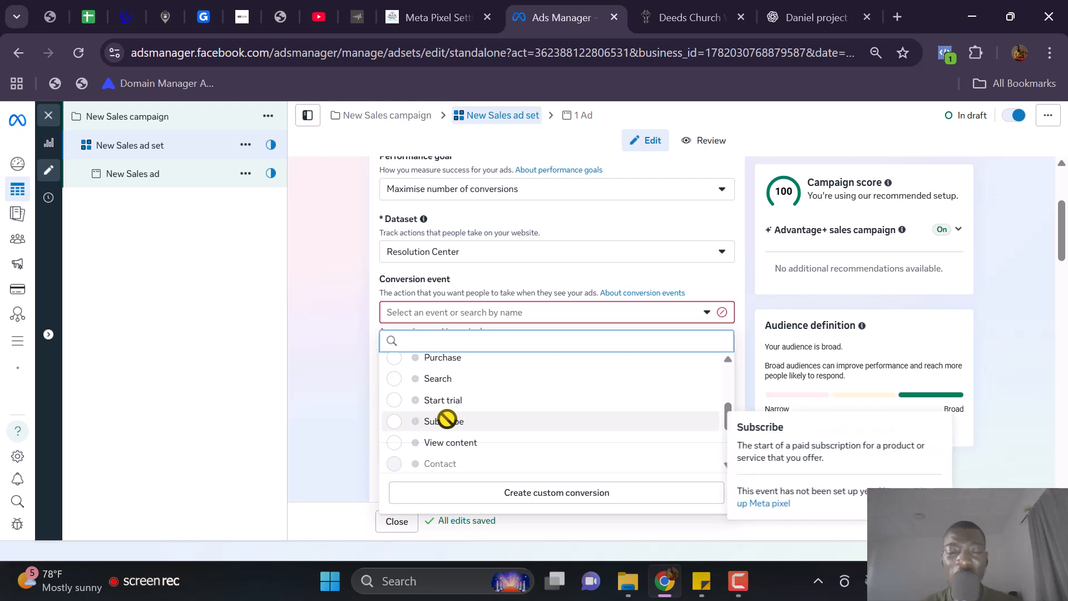
scroll(447, 423, "up", 1)
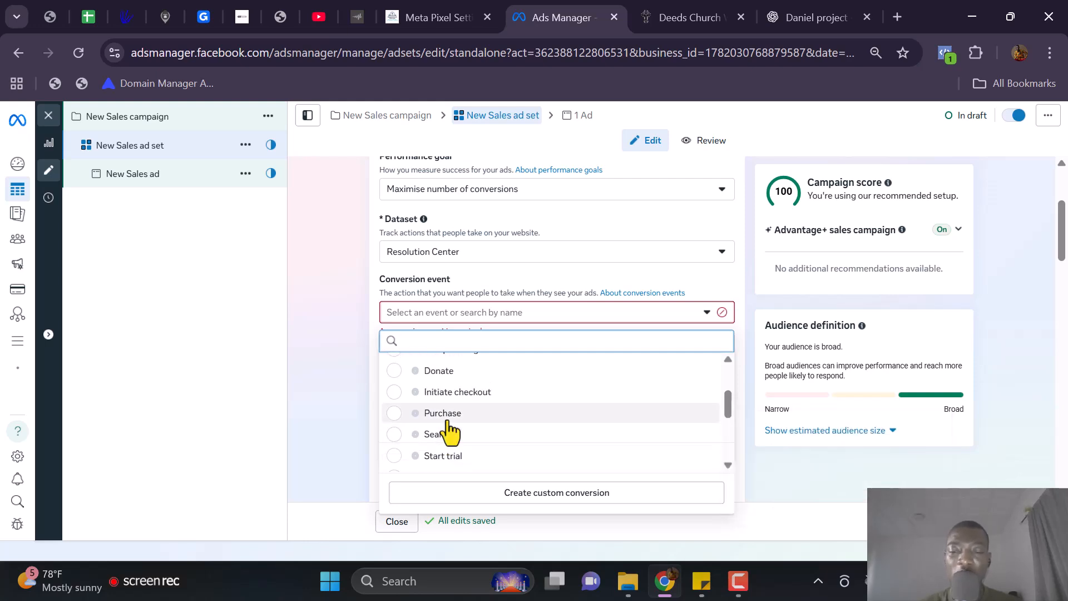
scroll(449, 429, "up", 2)
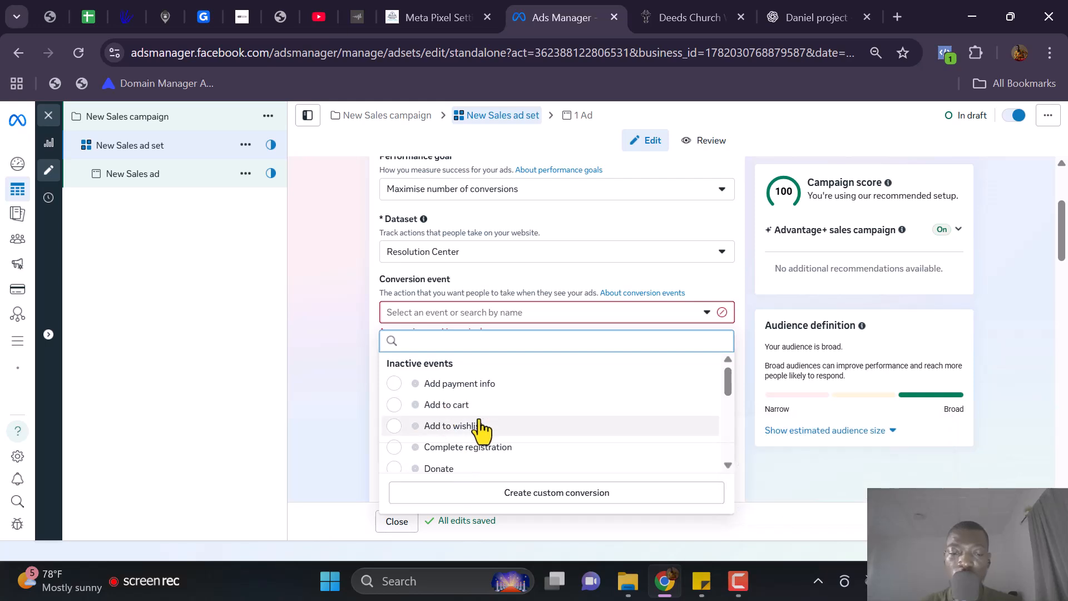
mouse_move(480, 430)
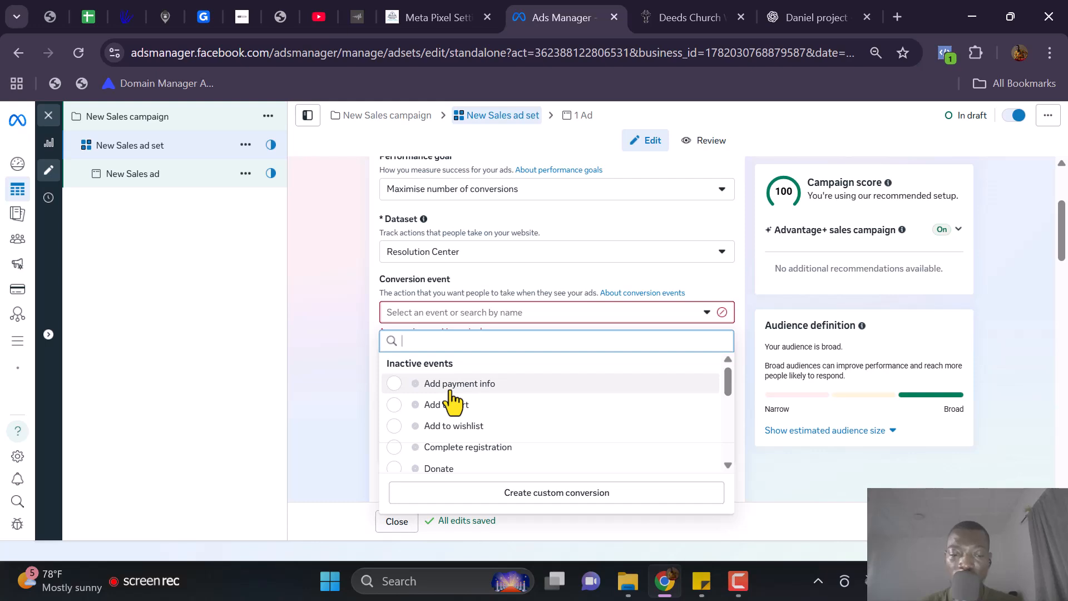
Step: Choose Donate as the ad set's conversion event
scroll(452, 403, "down", 2)
mouse_move(453, 405)
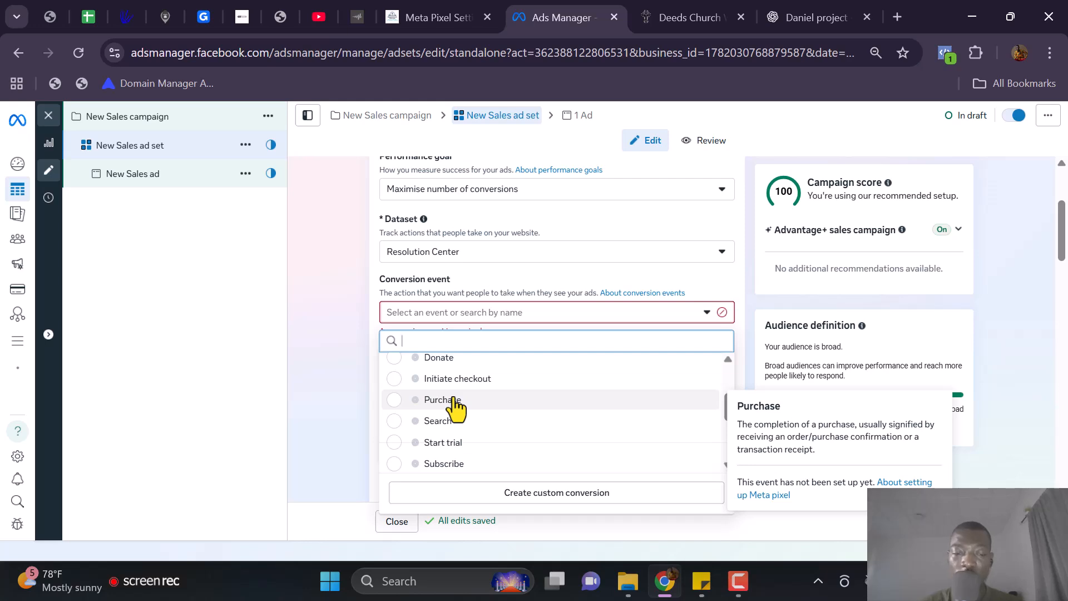
scroll(444, 393, "up", 1)
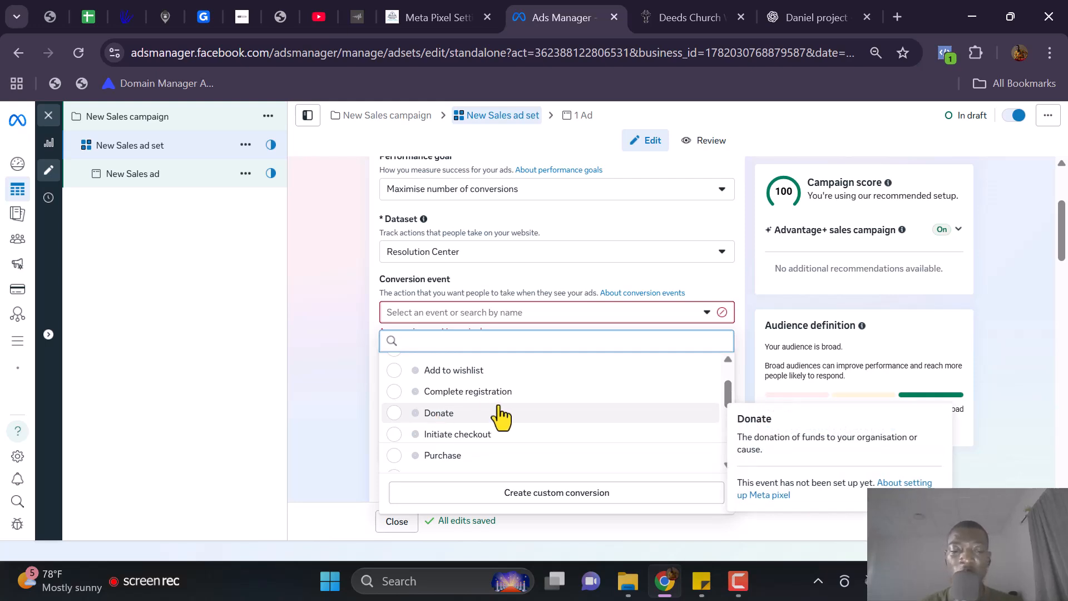
left_click(440, 417)
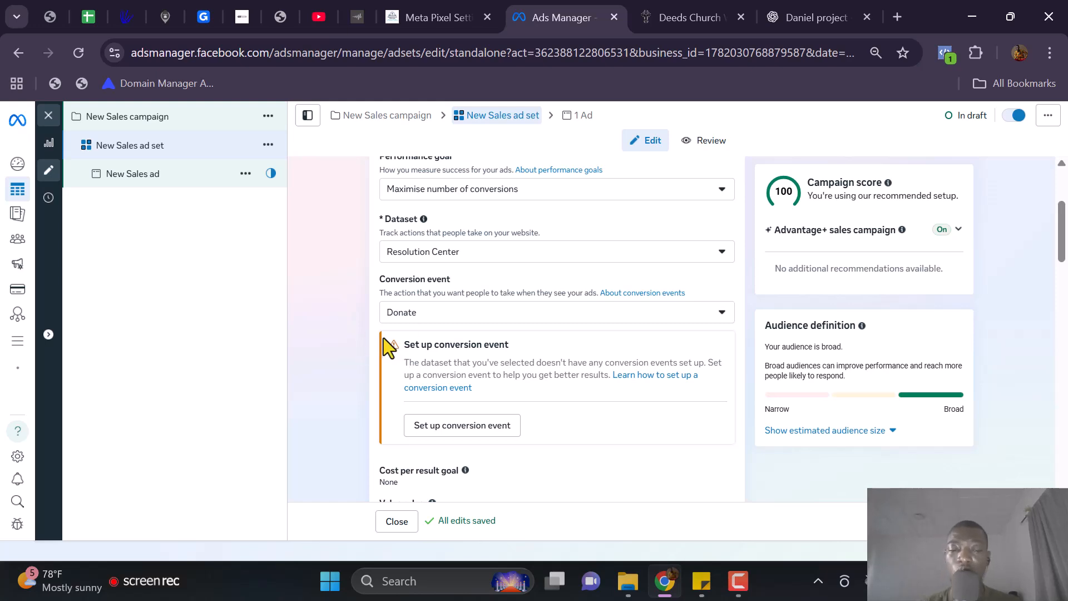
scroll(383, 340, "down", 2)
scroll(410, 279, "up", 1)
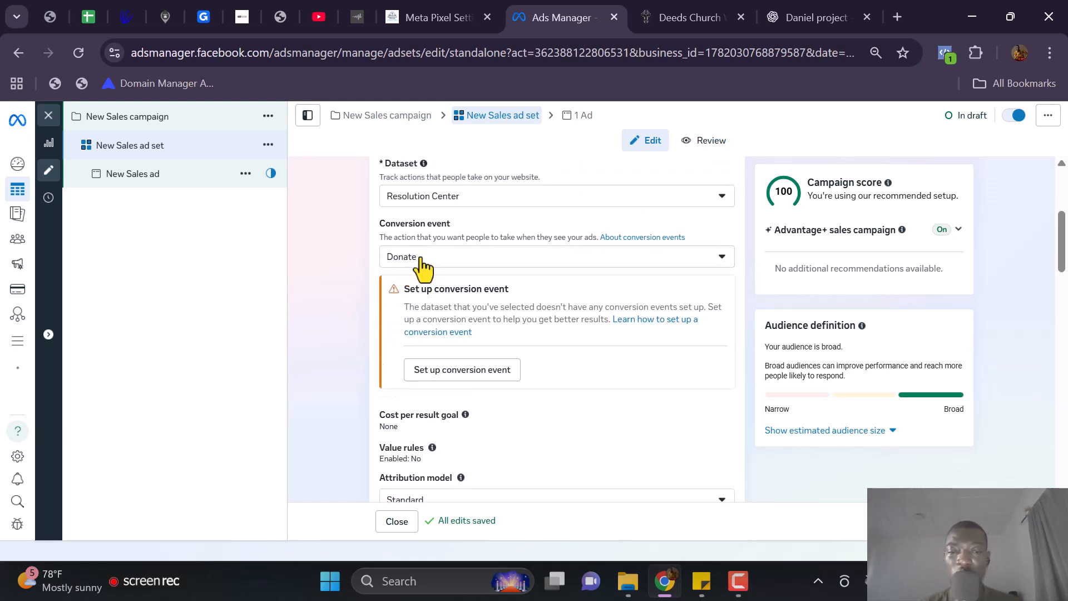
Step: Examine the other available conversion events and the ad set's budget, schedule, audience, transparency and placement settings
left_click(431, 257)
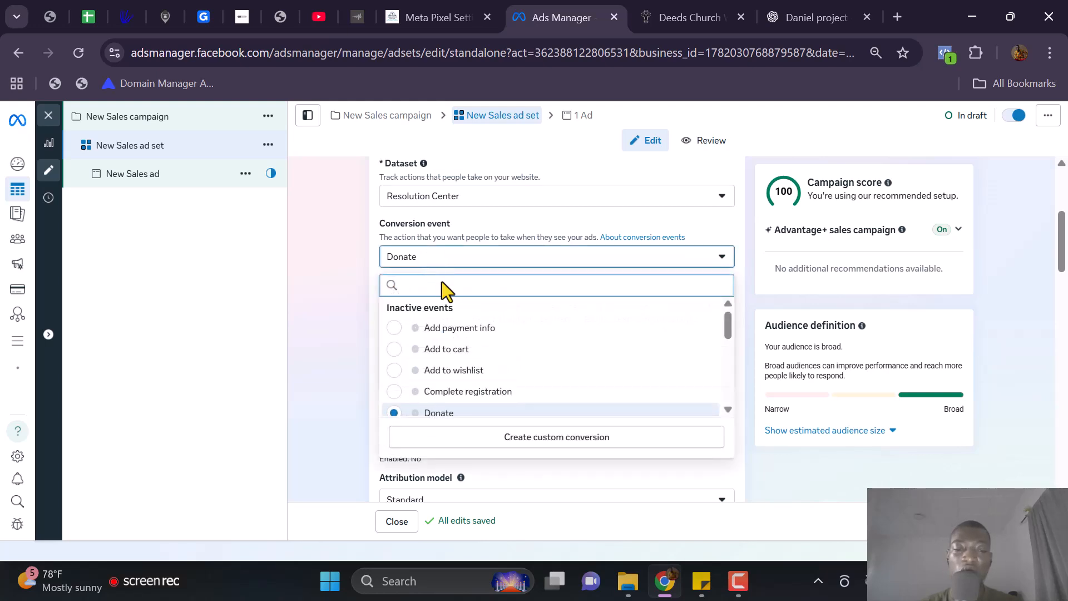
scroll(462, 353, "down", 5)
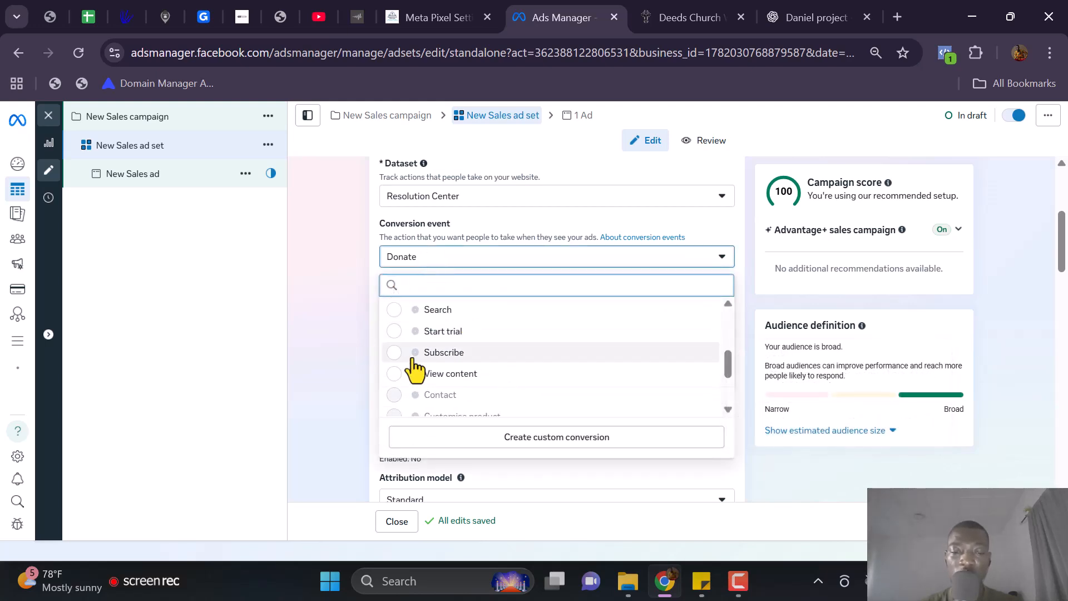
left_click(317, 322)
scroll(414, 379, "down", 2)
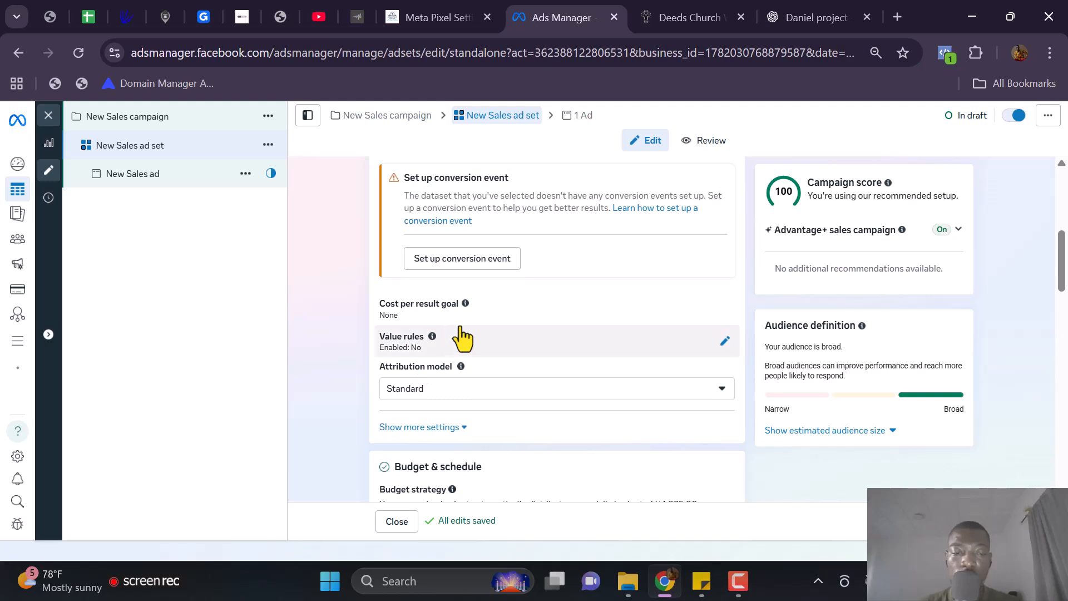
scroll(470, 317, "down", 1)
scroll(461, 290, "down", 2)
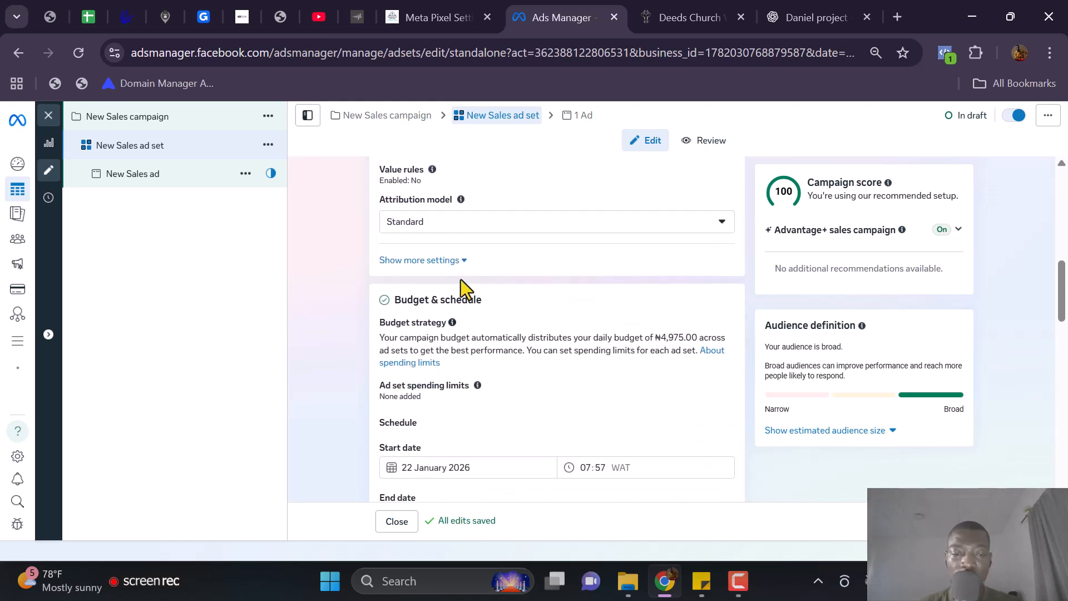
scroll(470, 300, "down", 5)
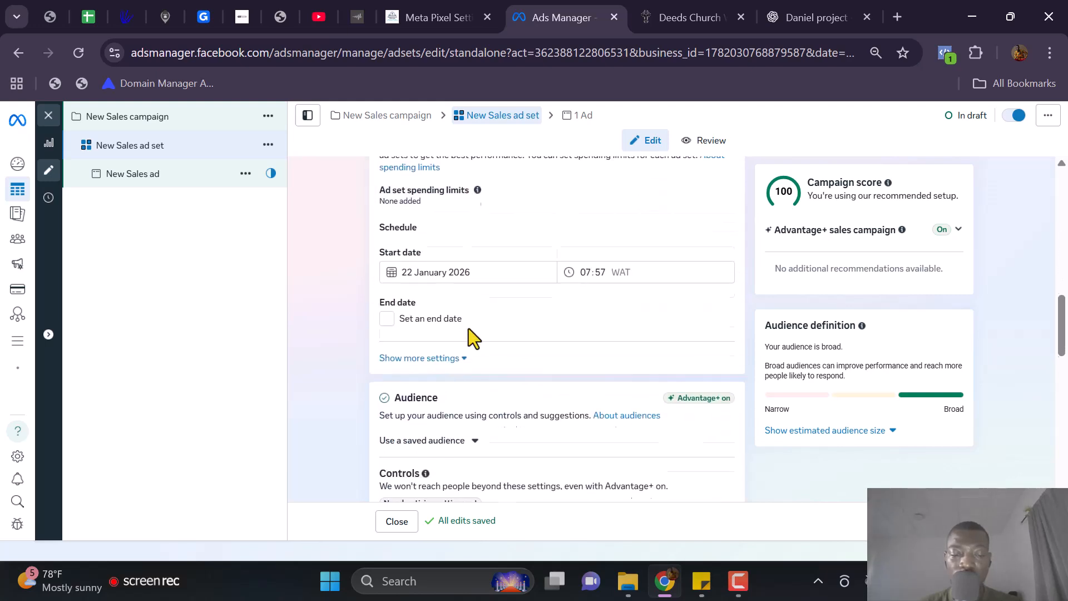
scroll(468, 328, "down", 3)
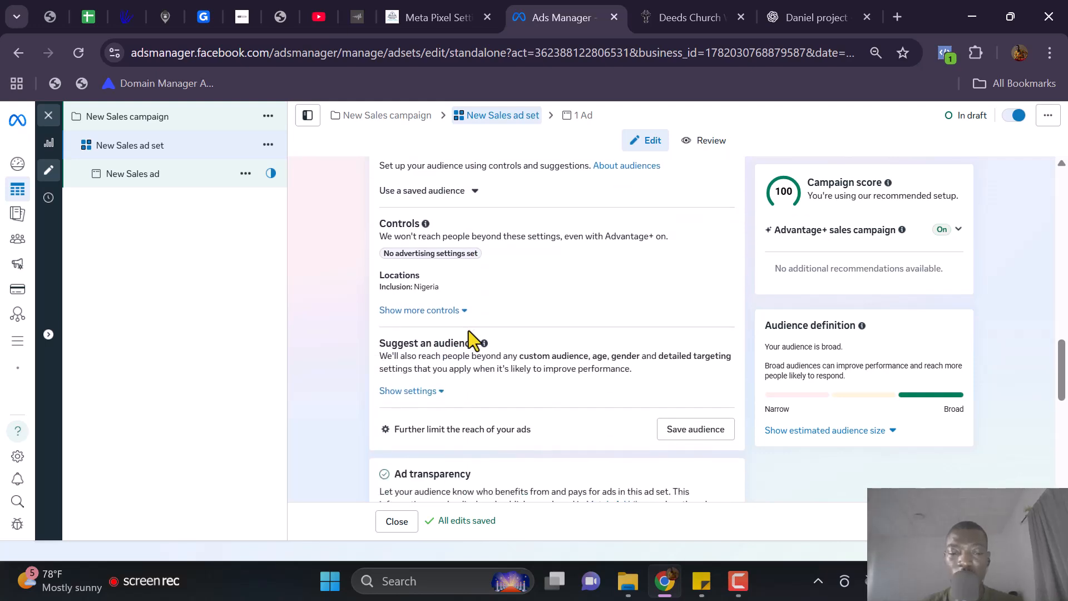
scroll(452, 321, "down", 1)
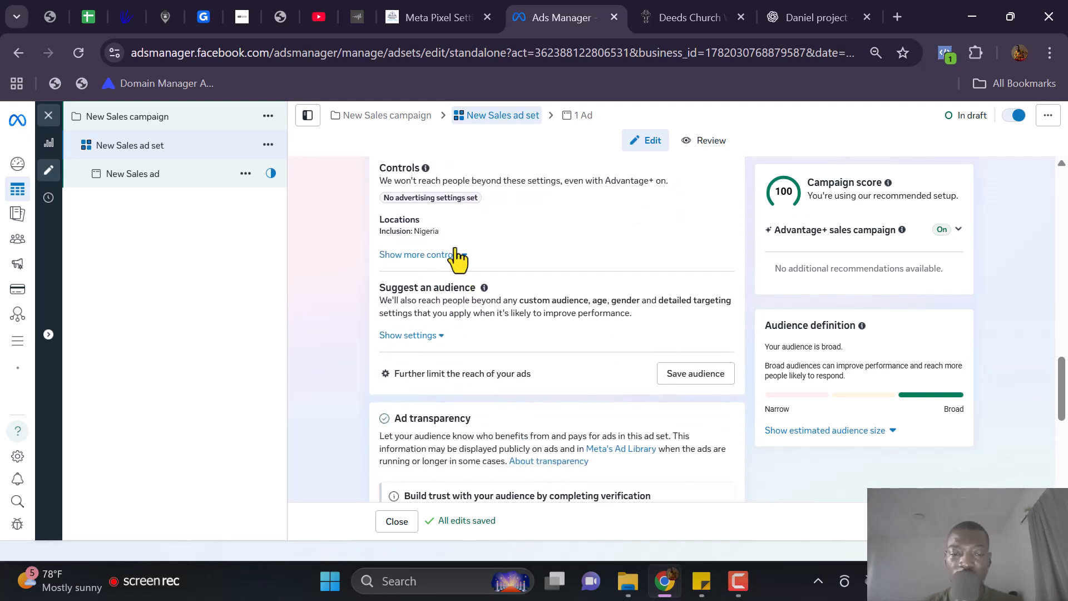
scroll(481, 347, "down", 5)
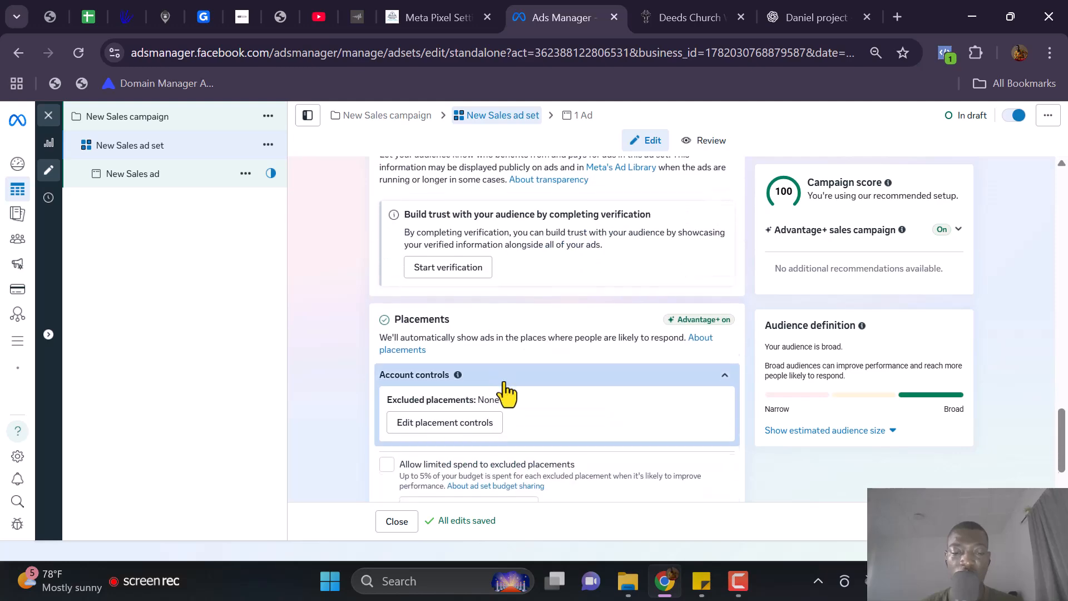
scroll(507, 394, "down", 1)
Step: Open the new sales ad for editing at its Identity settings
left_click(581, 115)
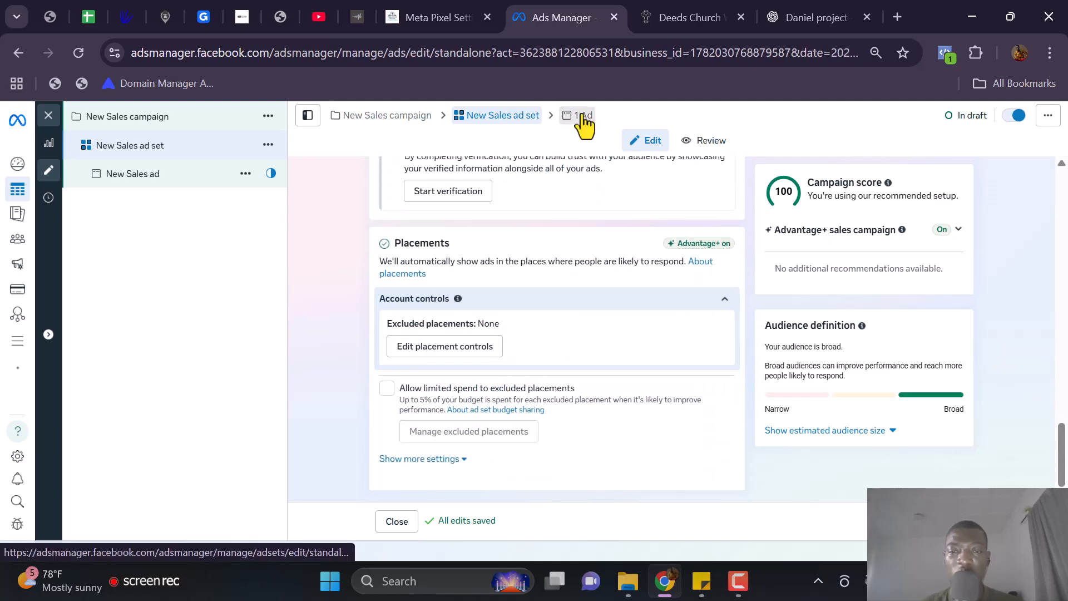
scroll(478, 261, "down", 3)
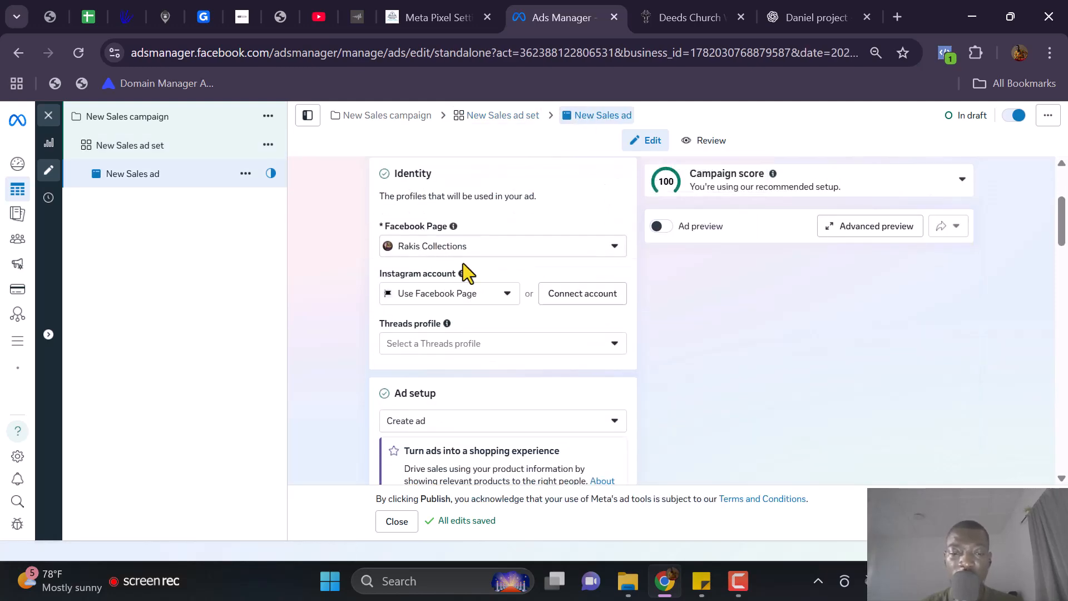
scroll(465, 273, "down", 1)
Step: Find the TasteHaven page with the search term "taste" and select it as the ad's Facebook Page
left_click(431, 192)
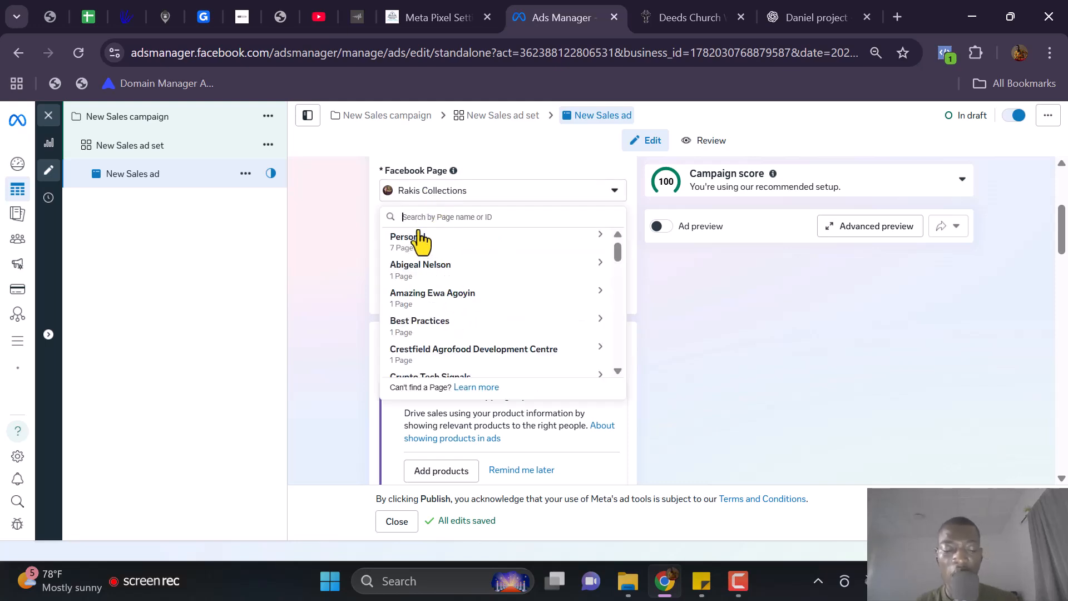
type("taste")
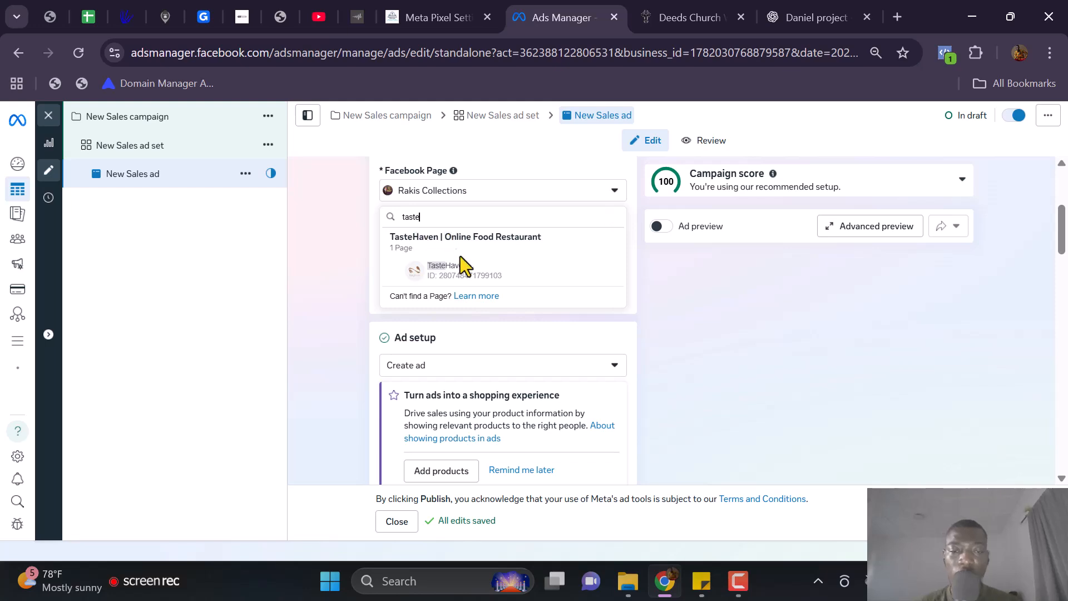
left_click(456, 270)
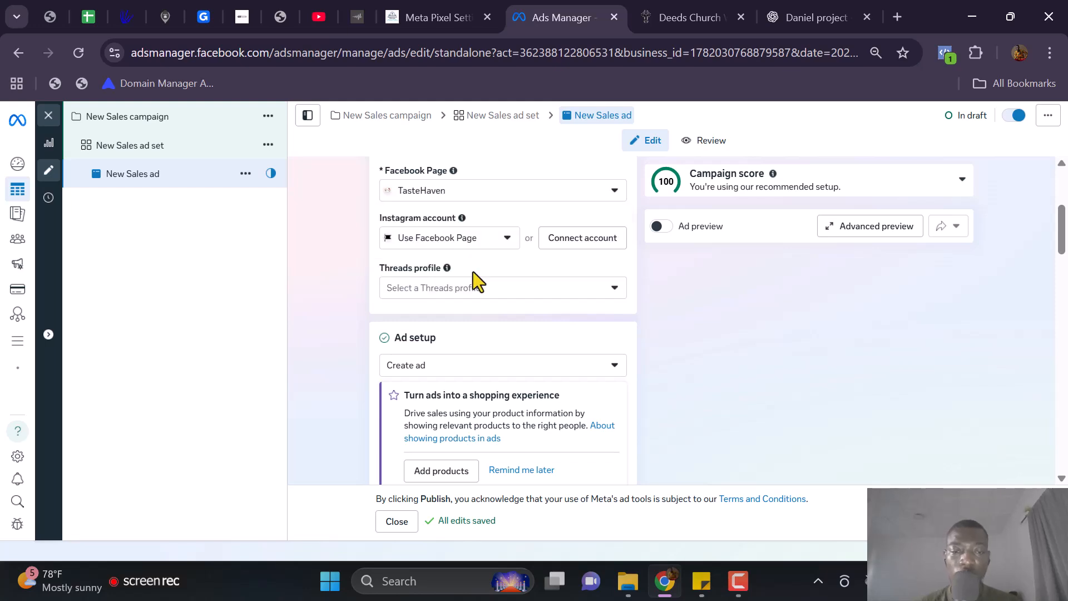
Step: Set the ad's Facebook Page to Test Real Estate, found with the search term "real"
left_click(432, 194)
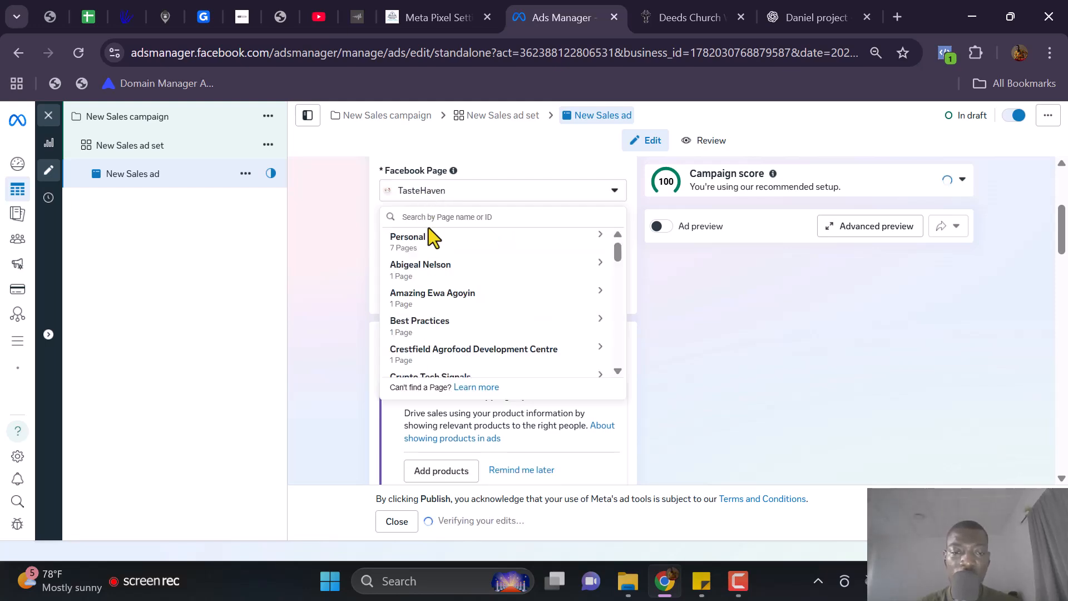
type("real")
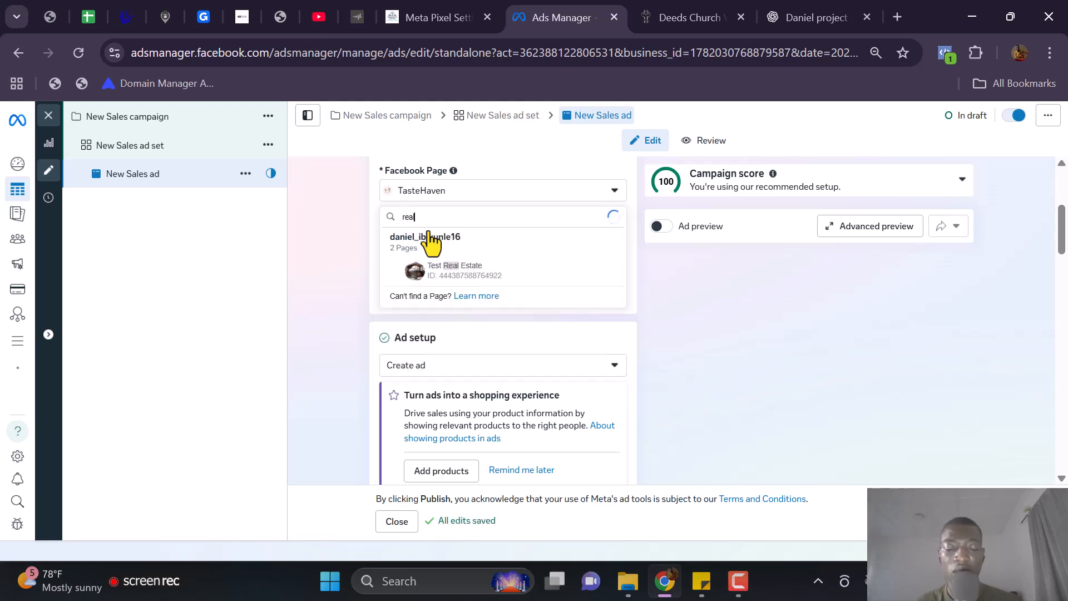
left_click(439, 271)
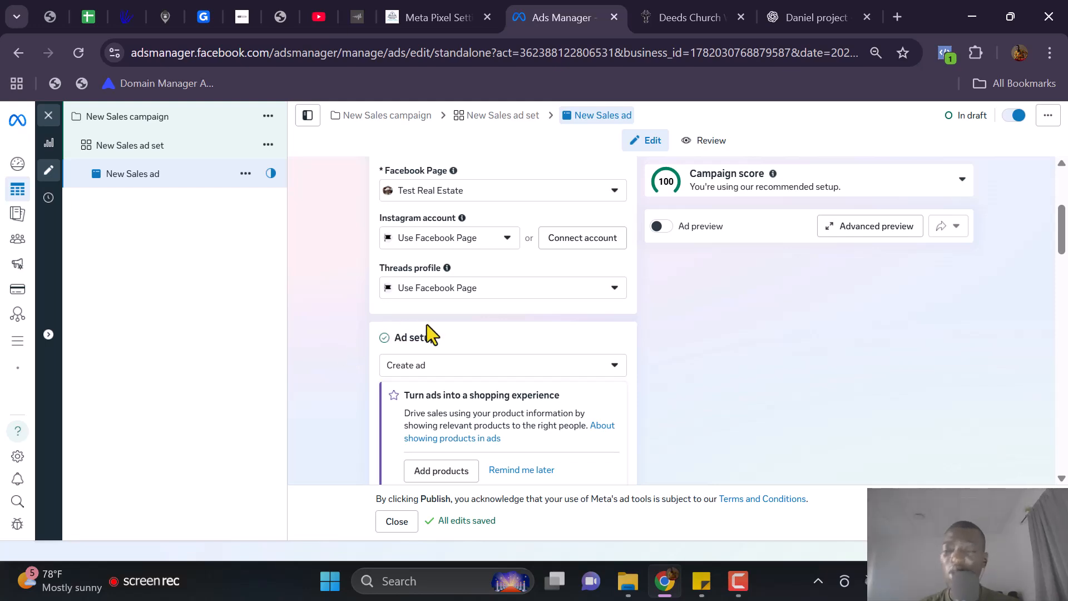
scroll(427, 329, "down", 1)
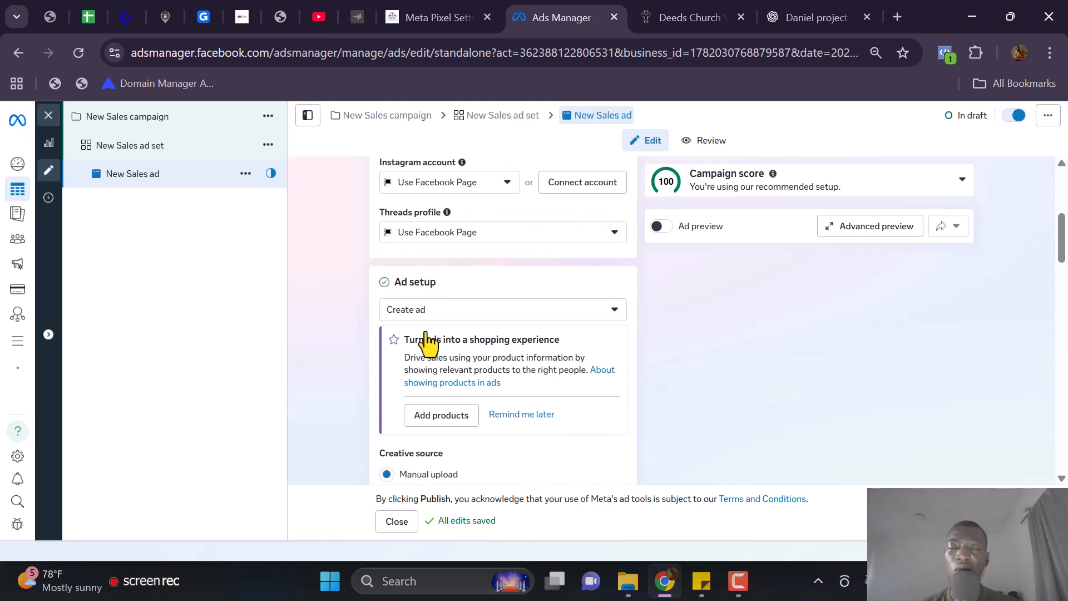
scroll(657, 426, "up", 2)
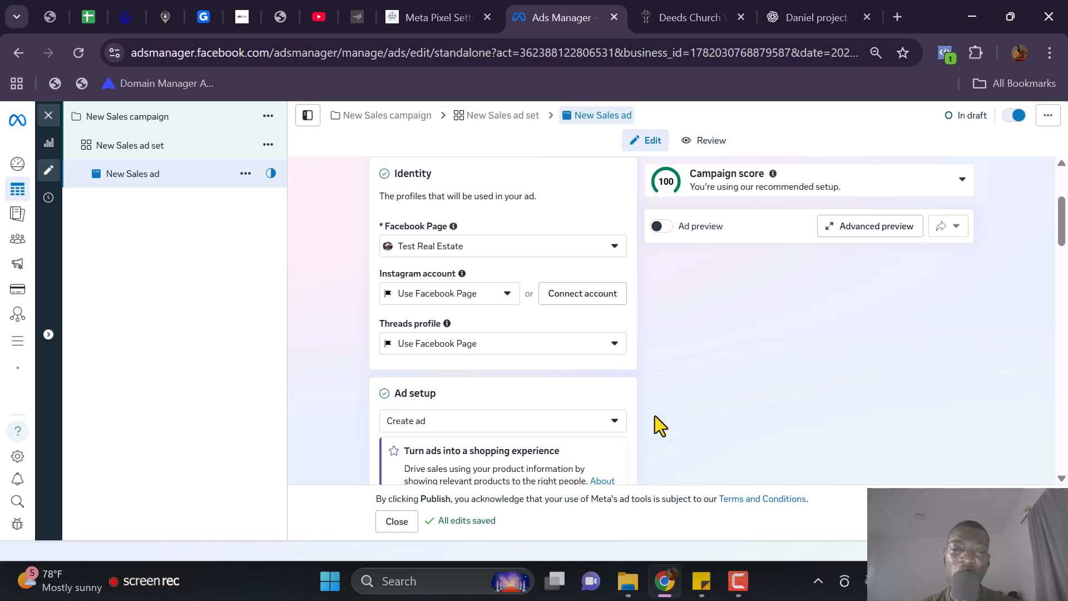
scroll(667, 423, "up", 3)
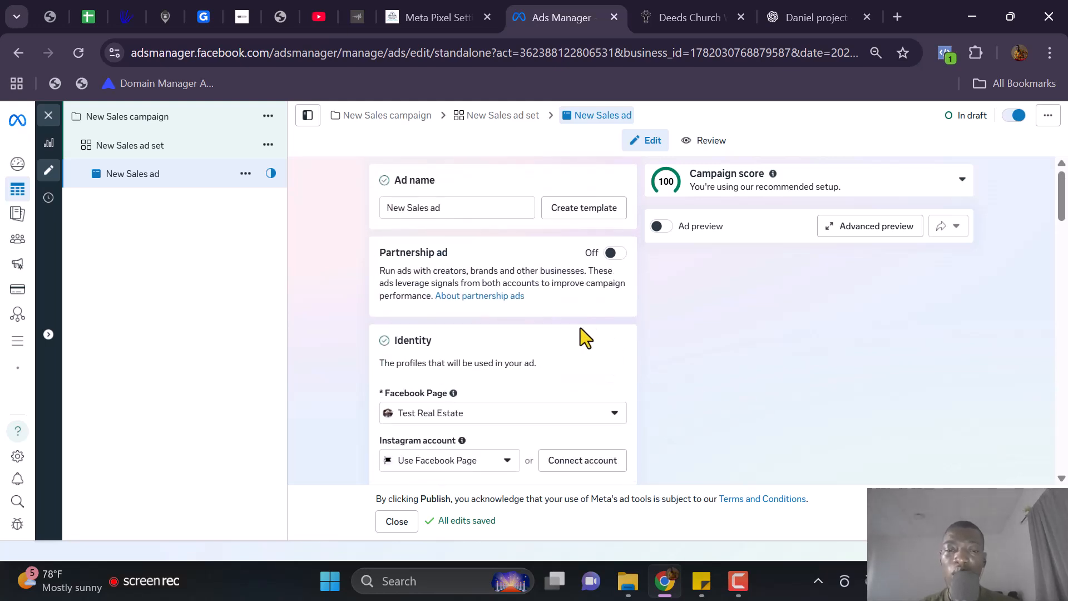